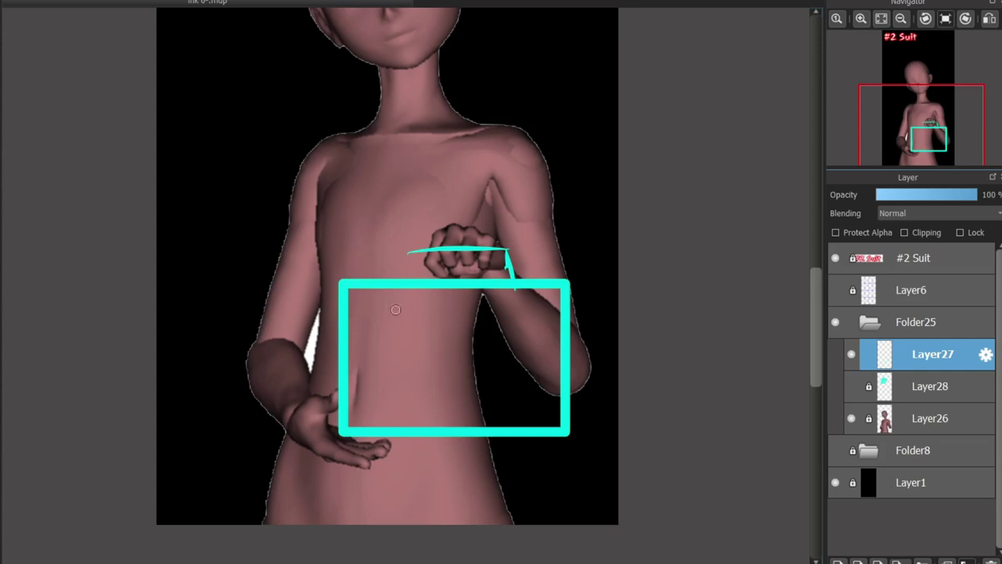
- Draw a smaller cyan rectangle across the raised fist, overlapping the upper edge of the large rectangle
drag(395, 309, 515, 250)
scroll(807, 274, up, 5)
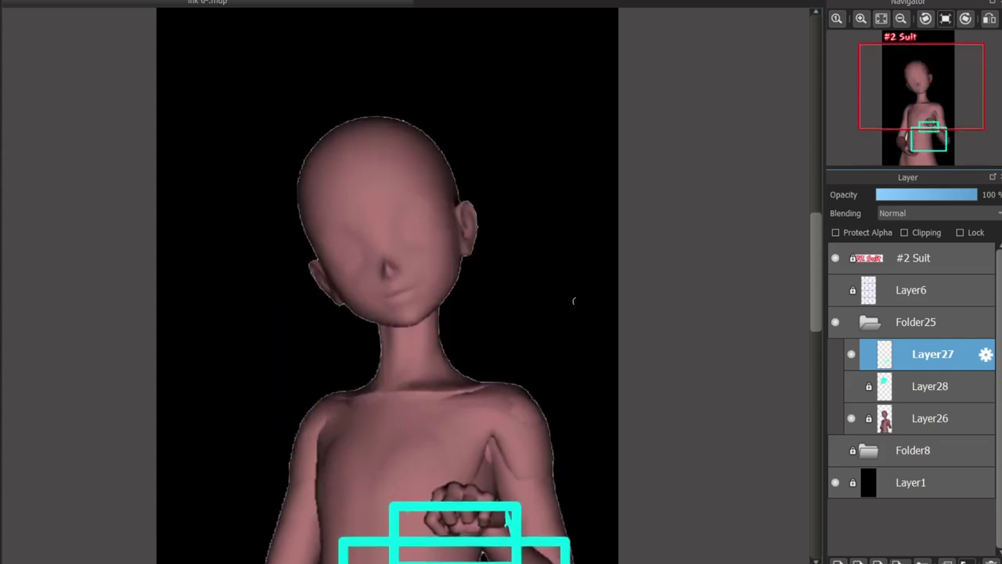
click(851, 386)
scroll(395, 271, up, 2)
scroll(420, 213, down, 1)
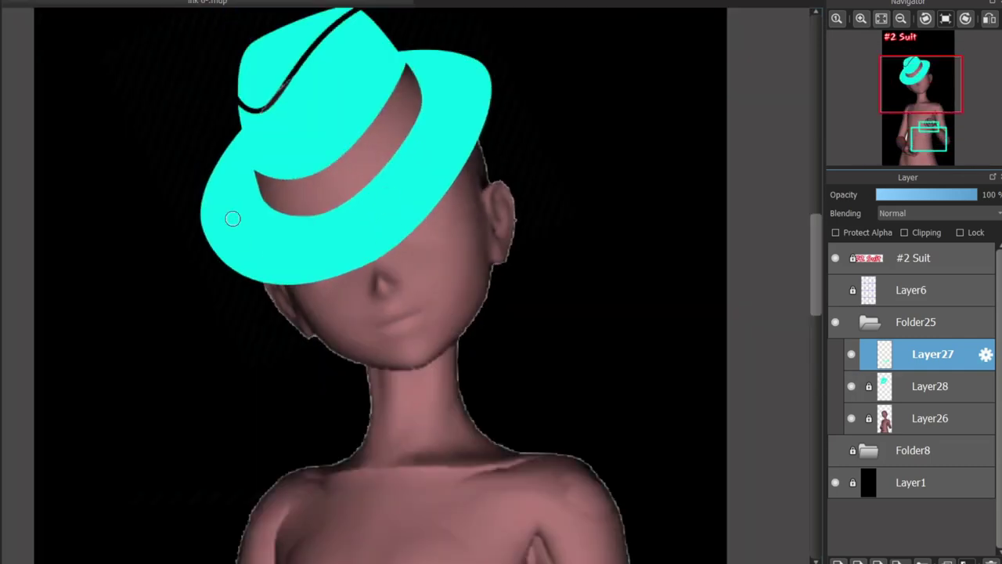
drag(205, 210, 505, 119)
key(ctrl+z)
mouse_move(243, 263)
mouse_down()
mouse_move(499, 163)
mouse_move(492, 180)
mouse_move(473, 168)
mouse_move(523, 118)
mouse_up()
key(ctrl+z)
mouse_move(461, 55)
mouse_down()
mouse_move(407, 149)
mouse_move(239, 194)
mouse_up()
key(ctrl+z)
key(ctrl+z)
click(851, 386)
- Draw a green circle inside the large cyan rectangle, over the side of the waist near the bent forearm
scroll(351, 476, down, 3)
scroll(350, 477, up, 4)
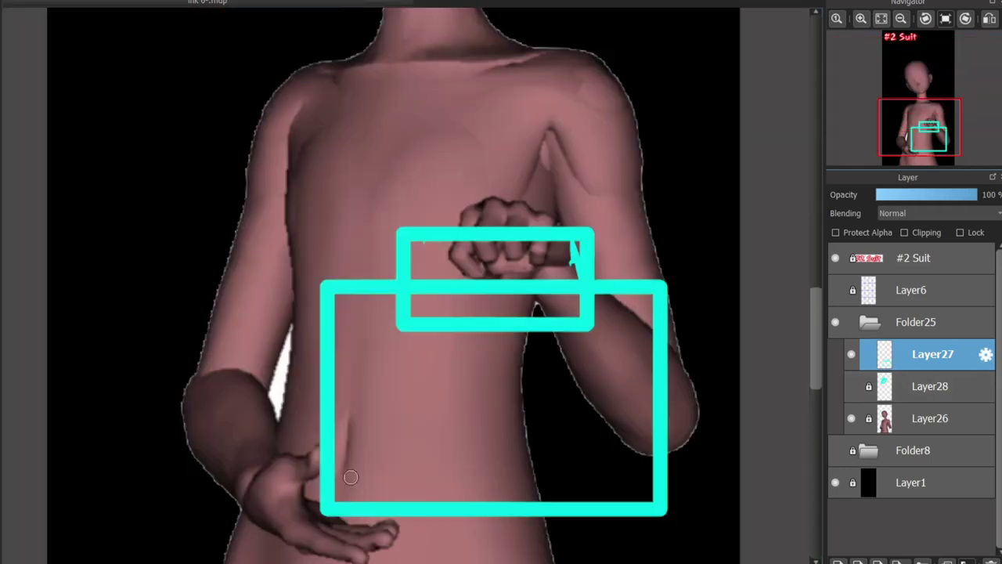
mouse_move(470, 348)
mouse_down()
mouse_move(541, 379)
mouse_move(462, 372)
mouse_move(514, 400)
mouse_up()
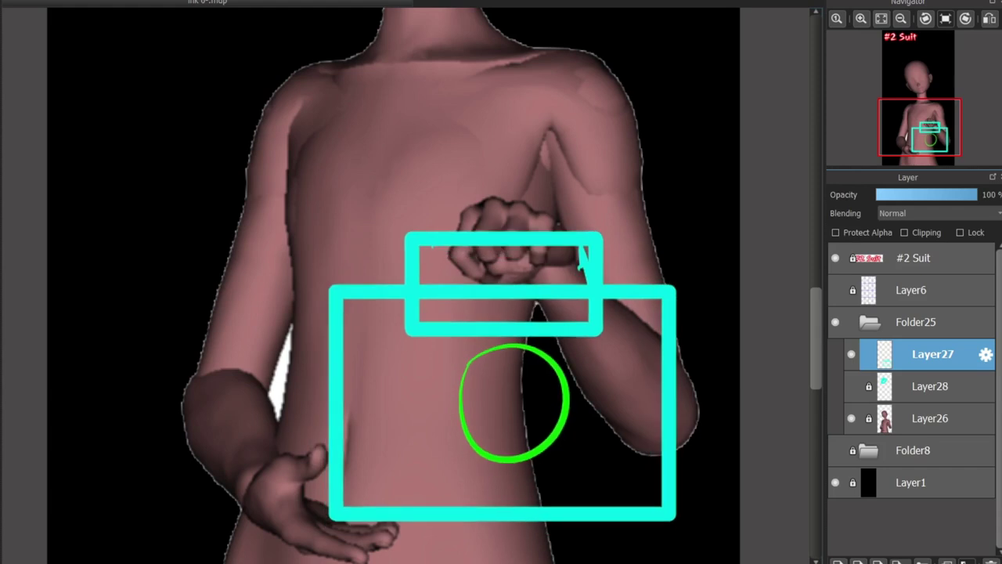
- Draw a green slanted smile line along the figure's mouth, redoing the stroke until its curve fits
scroll(634, 291, up, 5)
scroll(407, 239, up, 2)
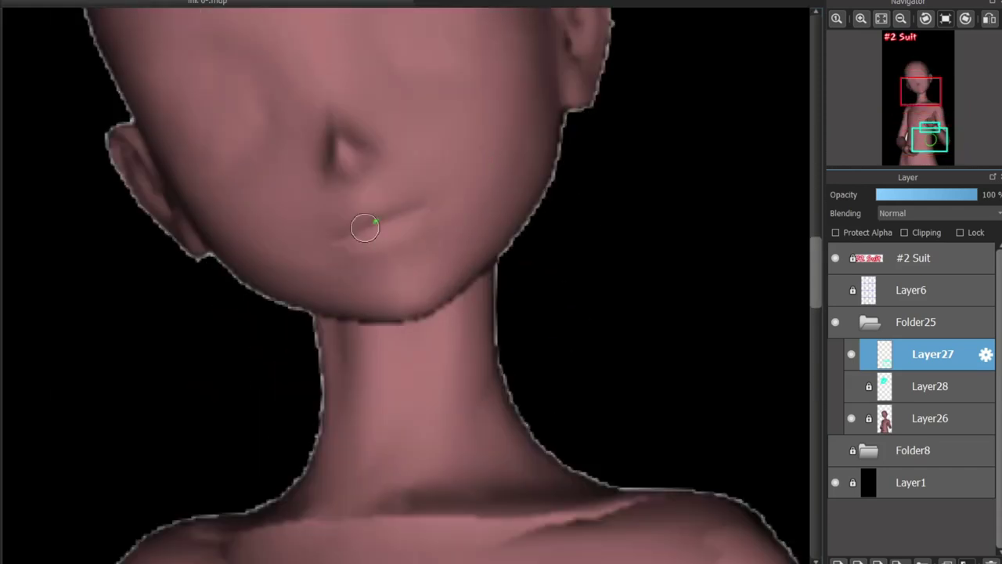
mouse_move(376, 222)
mouse_down()
mouse_move(451, 163)
mouse_move(396, 243)
mouse_up()
drag(451, 163, 407, 270)
key(ctrl+z)
drag(347, 235, 465, 192)
key(ctrl+z)
key(ctrl+z)
drag(358, 253, 495, 158)
key(ctrl+z)
key(ctrl+z)
drag(398, 242, 488, 178)
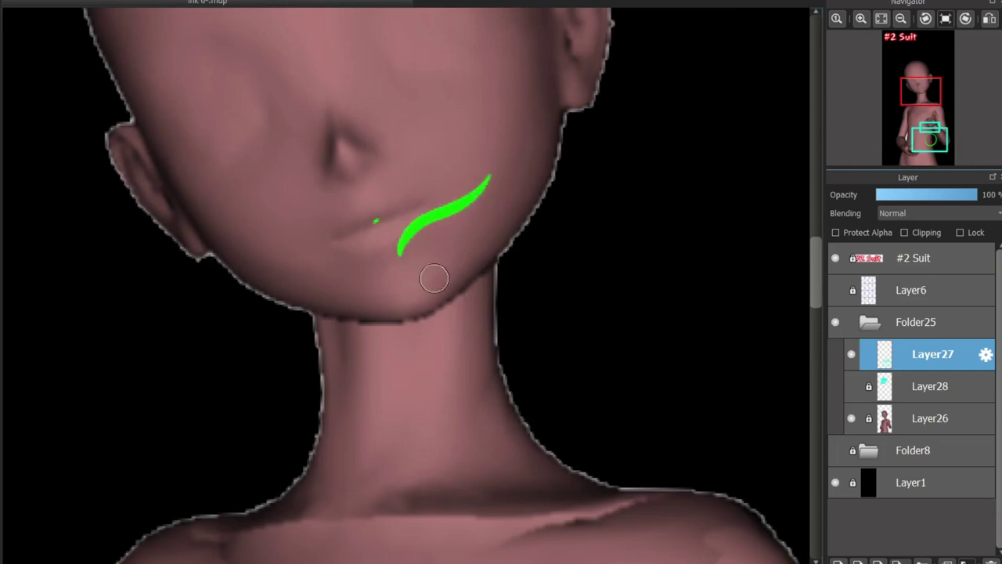
key(ctrl+z)
drag(350, 253, 462, 180)
- Sketch the jacket's V-shaped neckline in green with two lines crossing on the chest and a short lapel notch
scroll(535, 183, down, 2)
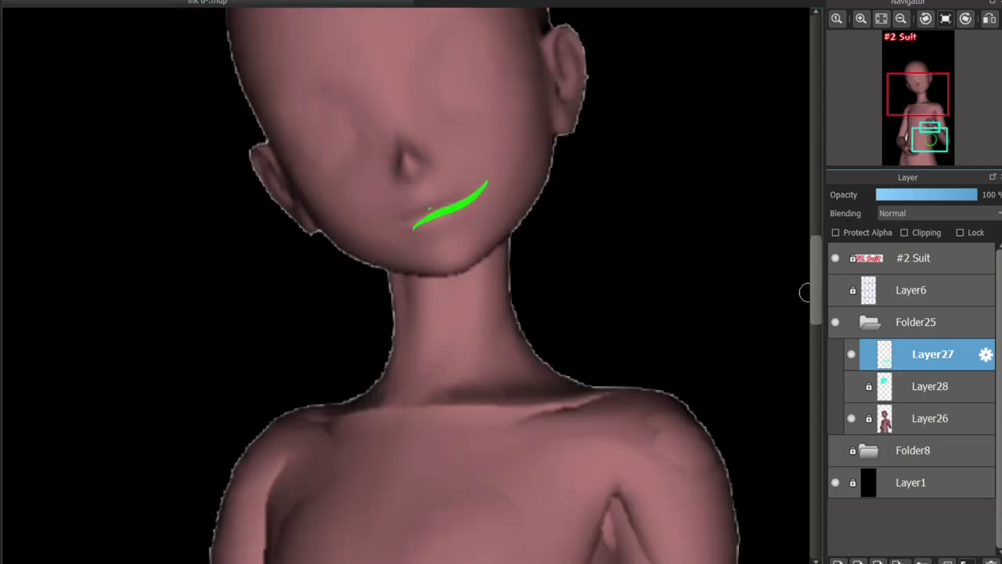
scroll(672, 291, down, 3)
drag(554, 100, 341, 321)
drag(558, 181, 459, 204)
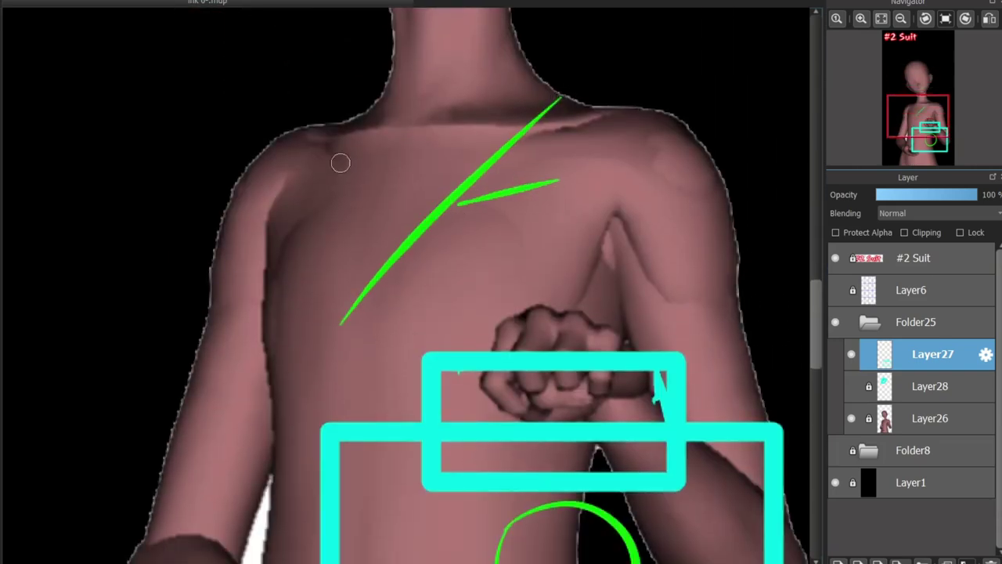
drag(346, 115, 361, 433)
- Extend the jacket's front edge down to the canvas bottom and draw both side seams from the armpits to the hips
scroll(478, 321, down, 2)
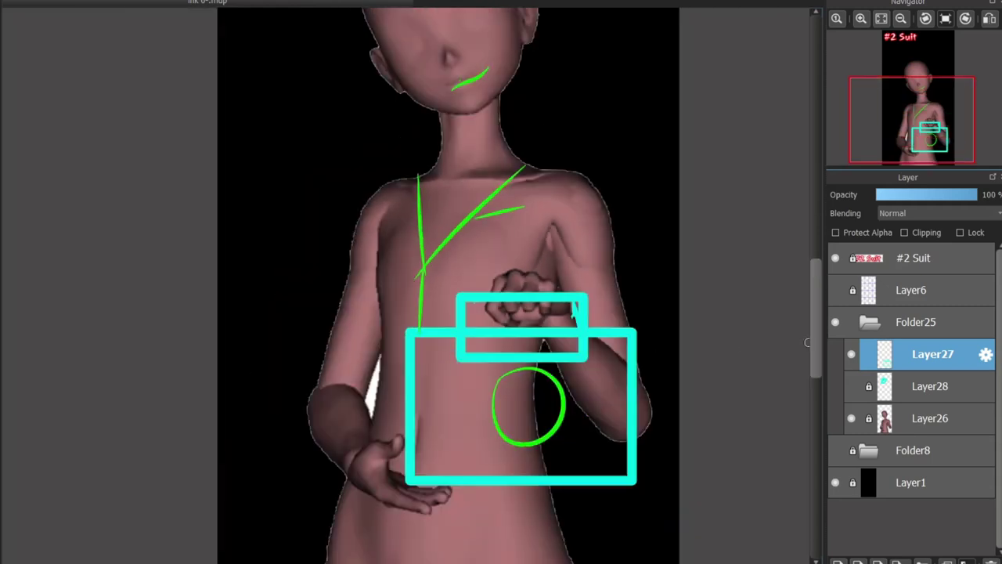
scroll(418, 147, down, 2)
drag(418, 185, 420, 426)
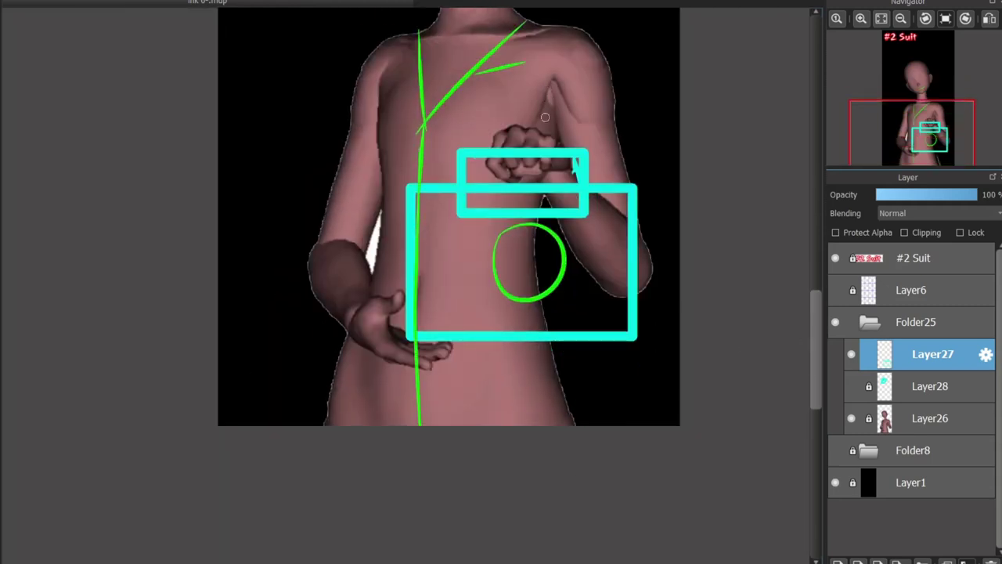
drag(553, 82, 566, 426)
drag(347, 324, 337, 426)
scroll(470, 314, up, 3)
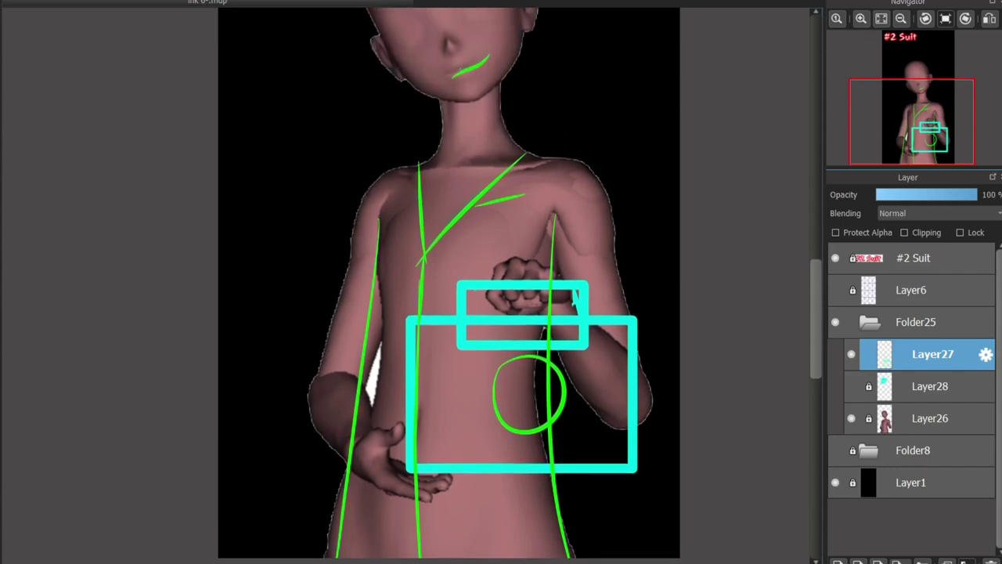
drag(455, 243, 485, 556)
key(ctrl+z)
scroll(470, 297, down, 2)
scroll(530, 195, up, 6)
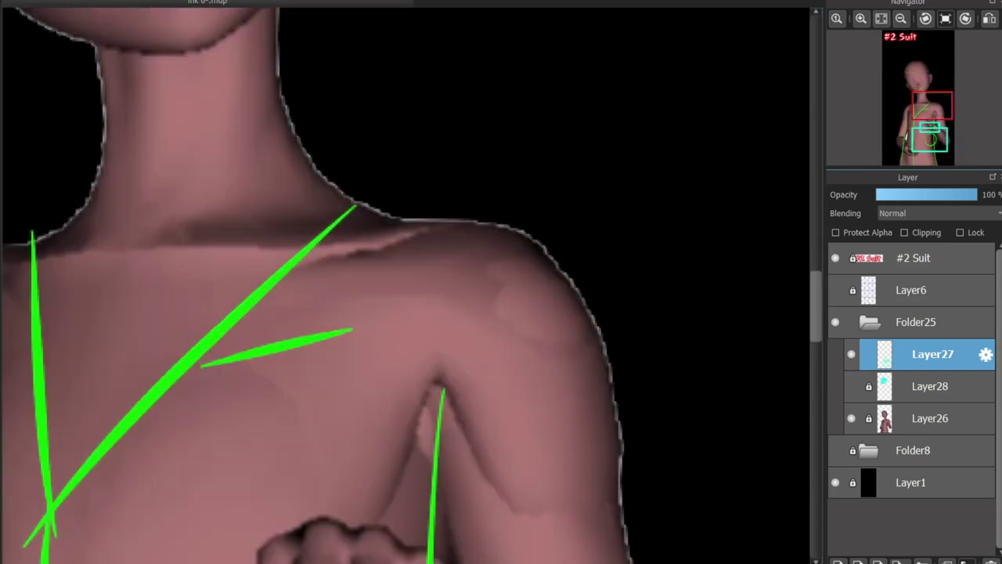
mouse_move(356, 207)
mouse_down()
mouse_move(547, 217)
mouse_move(484, 270)
mouse_up()
scroll(484, 269, down, 2)
drag(520, 241, 587, 490)
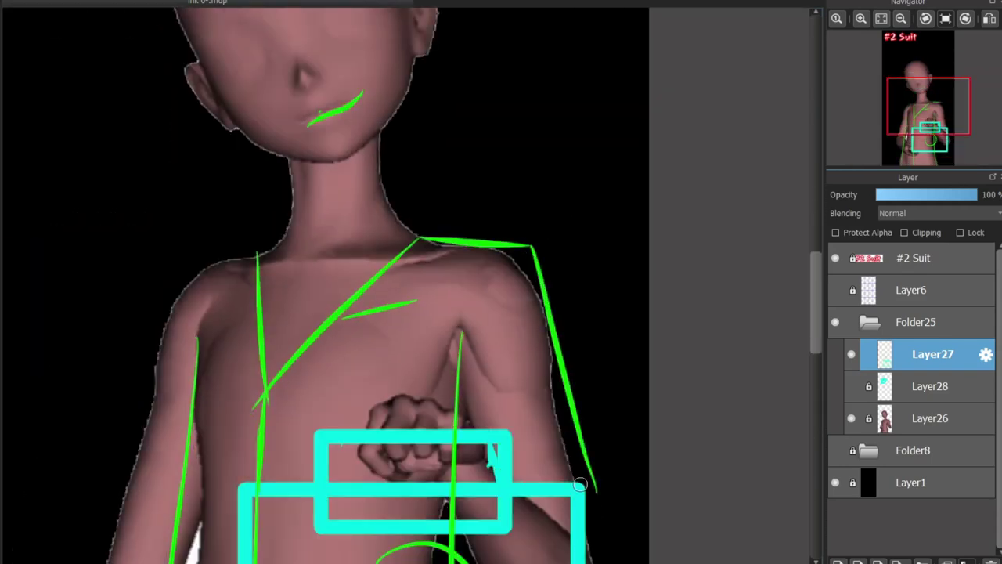
key(ctrl+z)
key(ctrl+z)
- Draw sloping shoulder lines from the neck and outer sleeve lines running down both arms to the elbows
drag(426, 231, 528, 256)
mouse_move(533, 261)
mouse_down()
mouse_move(603, 522)
mouse_move(589, 529)
mouse_up()
key(ctrl+z)
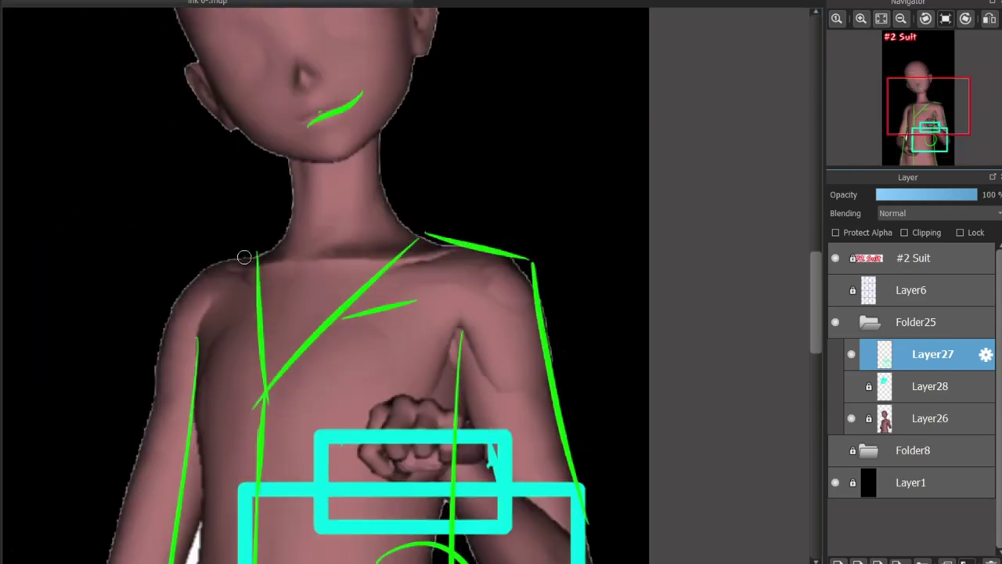
drag(244, 257, 173, 279)
scroll(194, 430, down, 2)
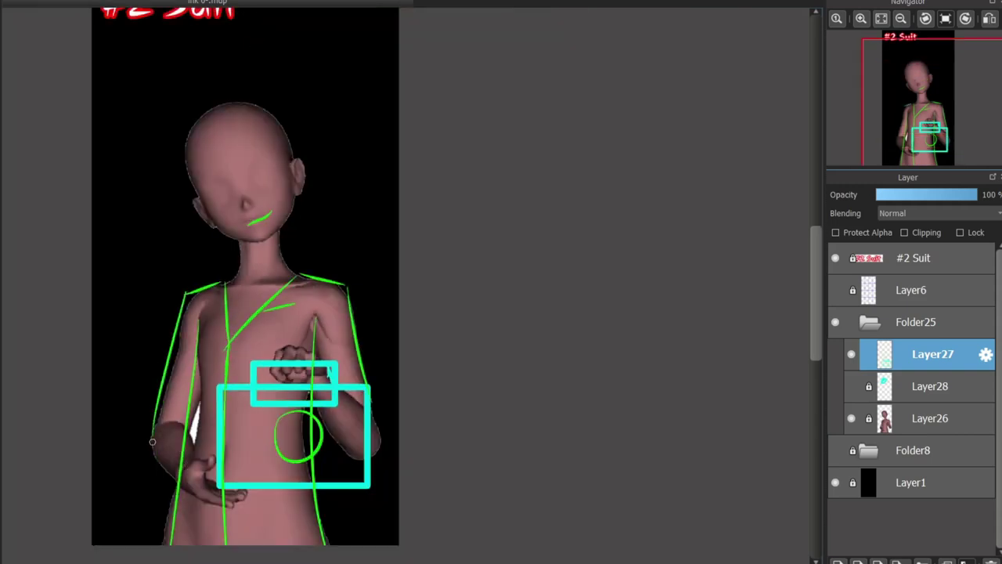
scroll(172, 494, up, 2)
scroll(290, 240, up, 1)
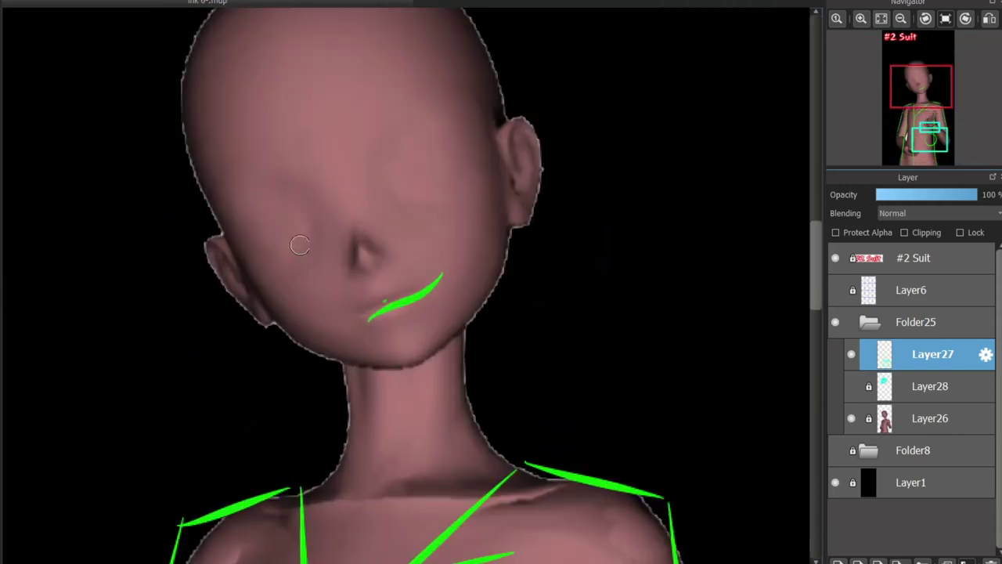
drag(221, 235, 539, 71)
key(ctrl+z)
mouse_move(158, 257)
mouse_down()
mouse_move(467, 162)
mouse_move(562, 44)
mouse_up()
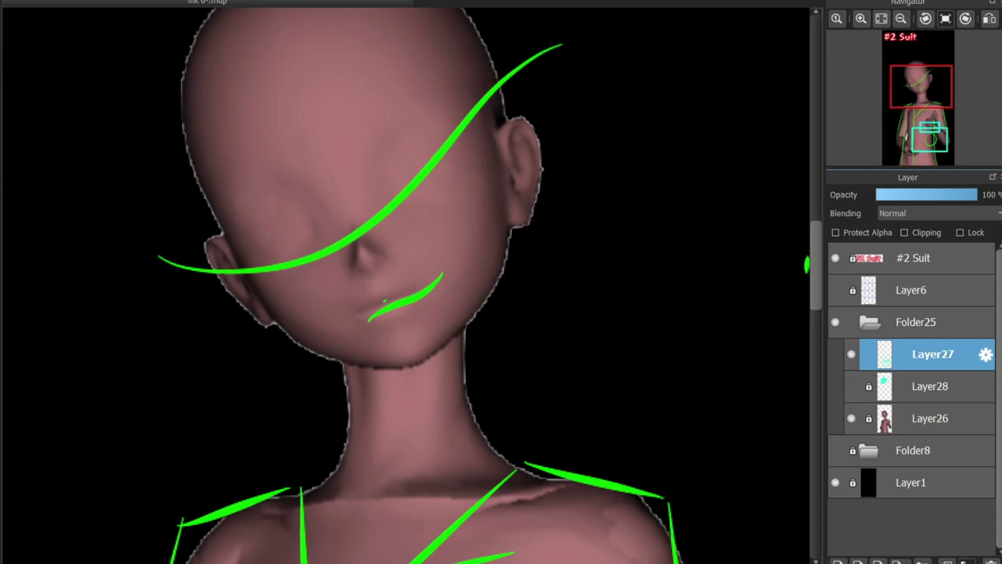
scroll(157, 365, up, 3)
key(ctrl+z)
- Draw the front hat brim as a tilted curve across the face, with three short hair strands below it
mouse_move(154, 378)
mouse_down()
mouse_move(545, 137)
mouse_move(546, 120)
mouse_up()
key(ctrl+z)
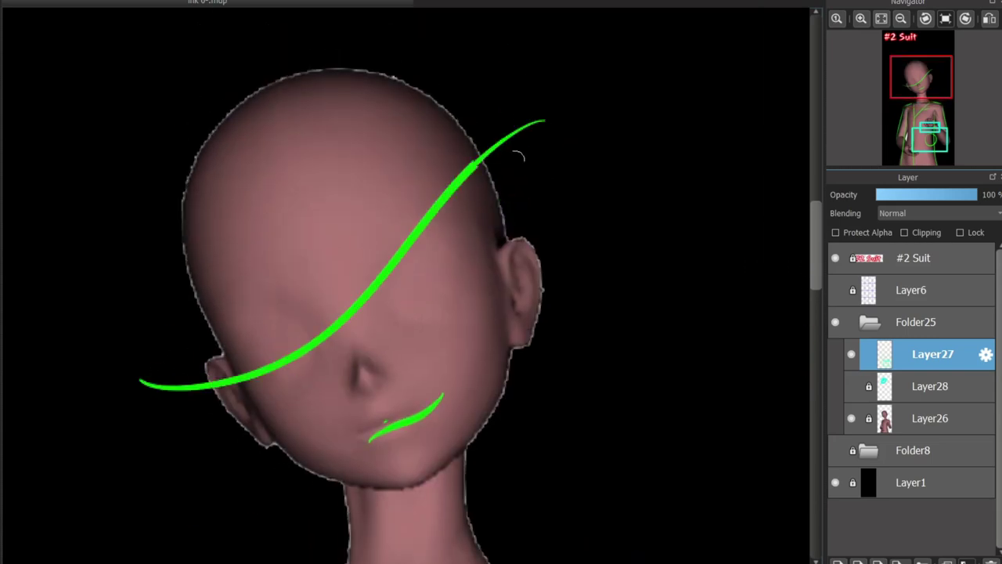
drag(412, 245, 428, 251)
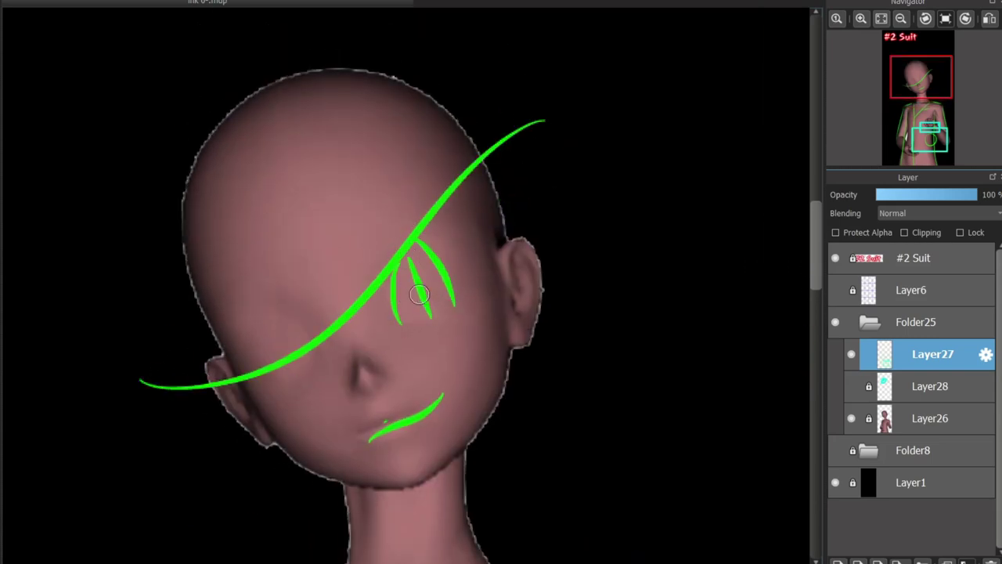
- Outline the hat crown above the head with a curved base line, slanted sides, a peaked top and short creases
mouse_move(180, 260)
mouse_down()
mouse_move(380, 138)
mouse_move(457, 108)
mouse_move(150, 106)
mouse_up()
key(ctrl+z)
key(ctrl+z)
scroll(348, 32, up, 3)
drag(462, 212, 354, 96)
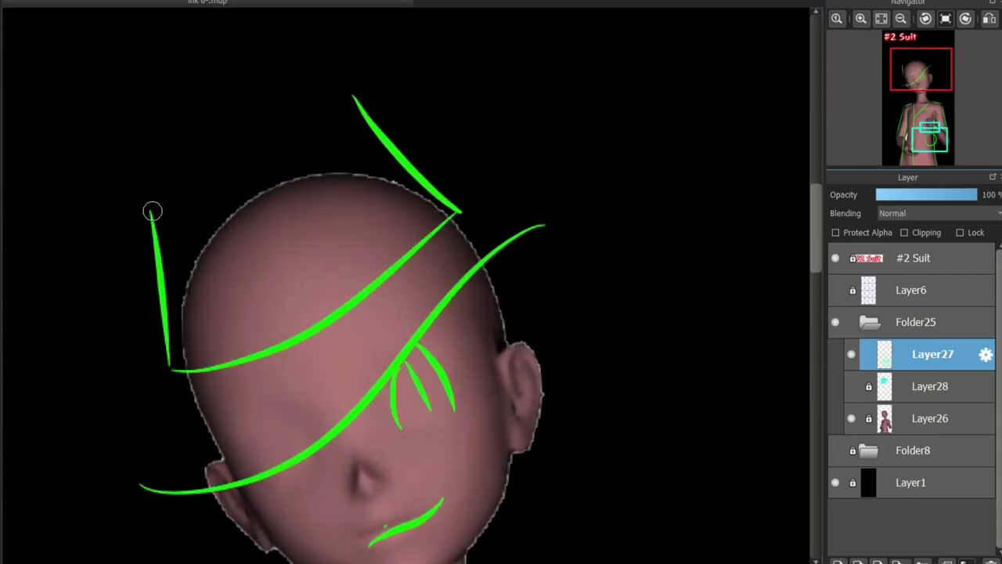
mouse_move(152, 210)
mouse_down()
mouse_move(342, 87)
mouse_move(258, 220)
mouse_up()
drag(342, 87, 310, 200)
- Add curved strokes at both ends of the hat brim to shape its upturned back and sides
mouse_move(436, 182)
mouse_down()
mouse_move(559, 230)
mouse_move(525, 277)
mouse_move(538, 227)
mouse_move(523, 299)
mouse_up()
key(ctrl+z)
drag(140, 487, 148, 329)
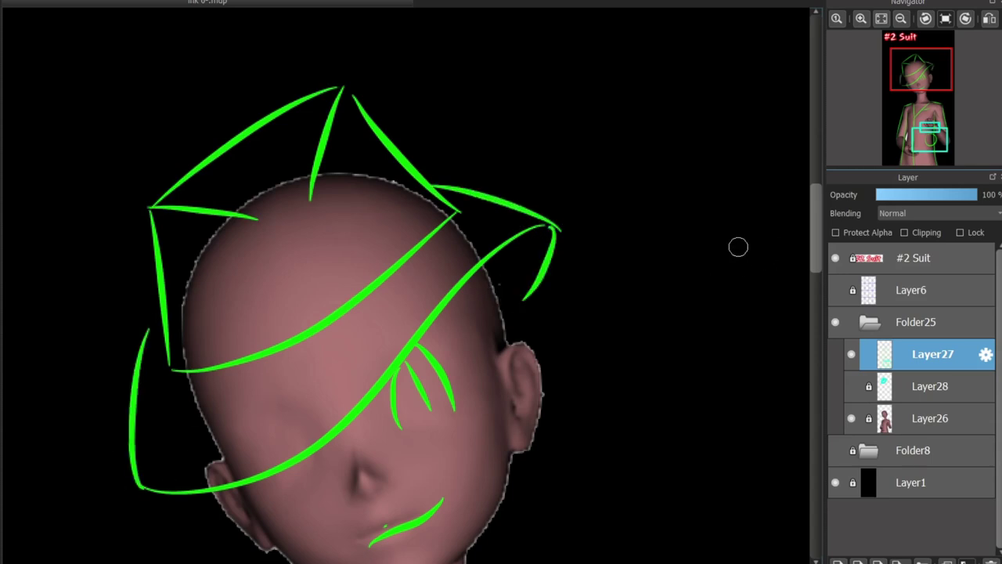
- Sketch a long pointed striped shape rising beside the hat, a side hair strand and a pointed tip on the ear
key(ctrl+z)
drag(496, 352, 605, 253)
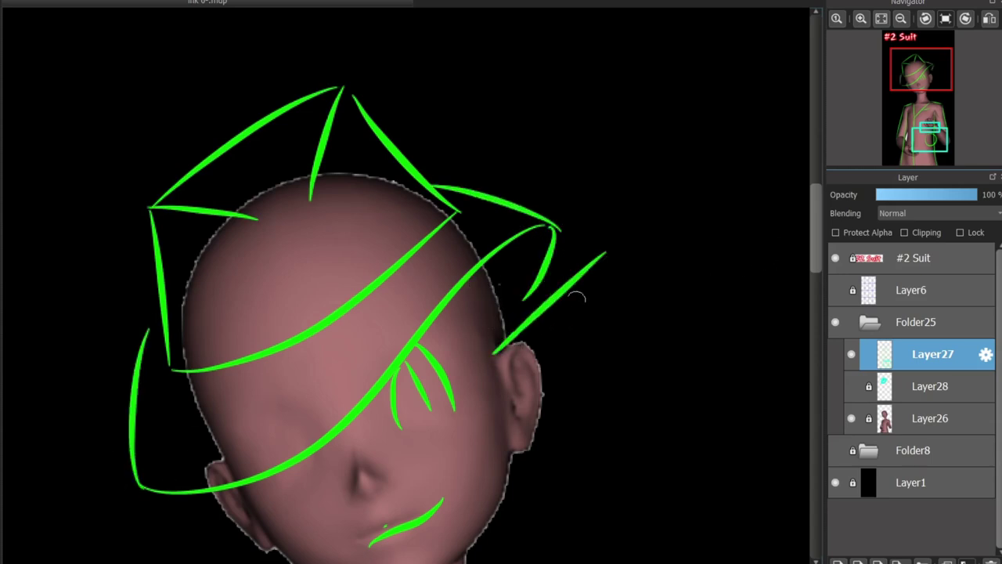
key(ctrl+z)
drag(505, 348, 458, 239)
key(ctrl+z)
drag(489, 317, 601, 116)
key(ctrl+z)
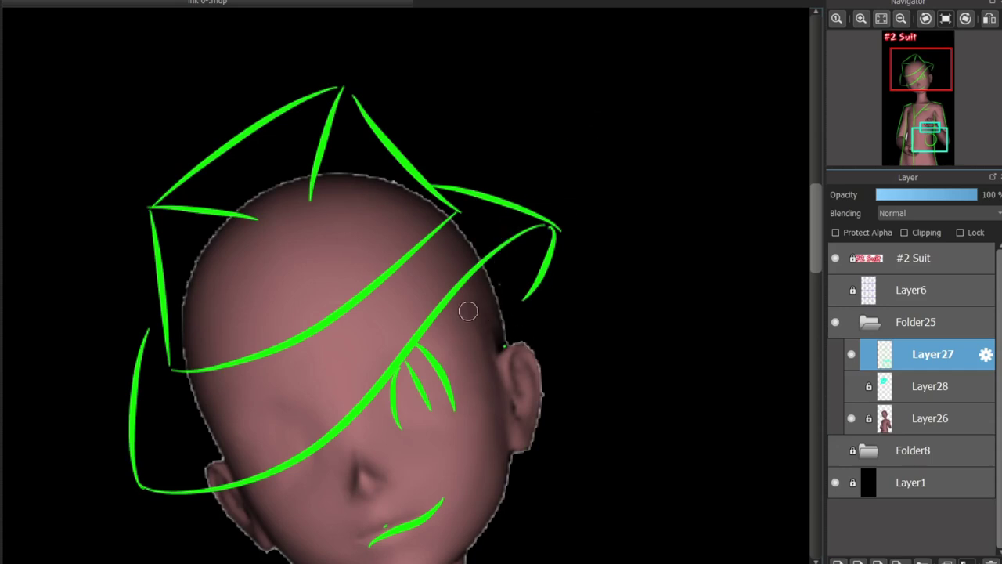
mouse_move(468, 302)
mouse_down()
mouse_move(609, 175)
mouse_move(501, 364)
mouse_move(529, 447)
mouse_up()
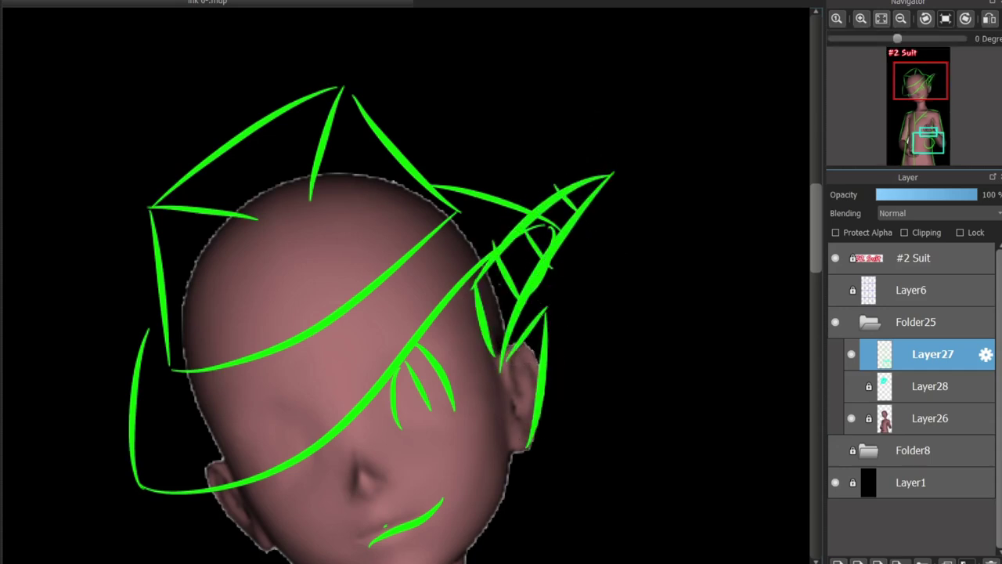
- Outline pointed collar flaps and notched lapels on both sides of the chest, meeting at the jacket's front edge
scroll(595, 291, down, 5)
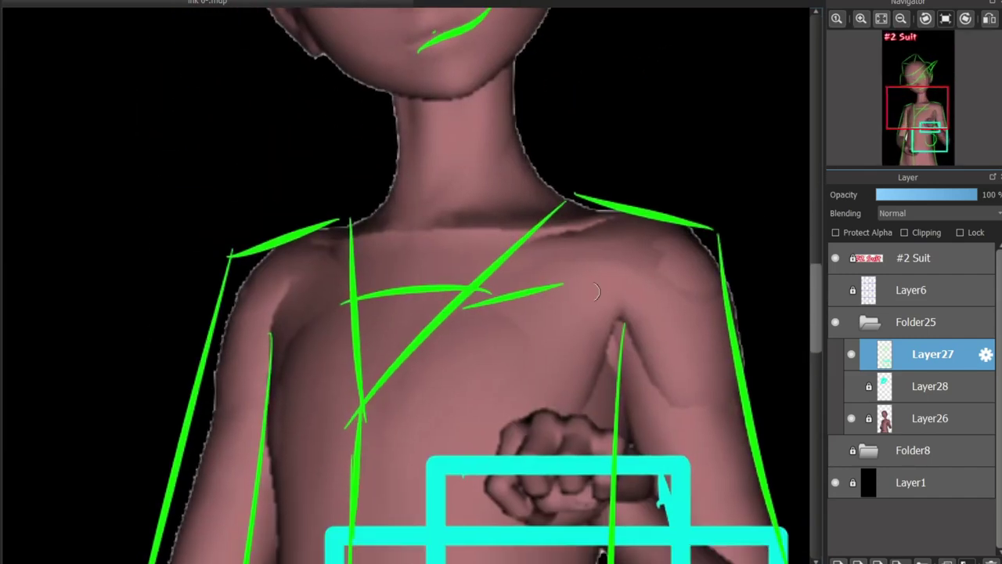
drag(512, 341, 376, 404)
mouse_move(486, 288)
mouse_down()
mouse_move(576, 336)
mouse_move(562, 207)
mouse_up()
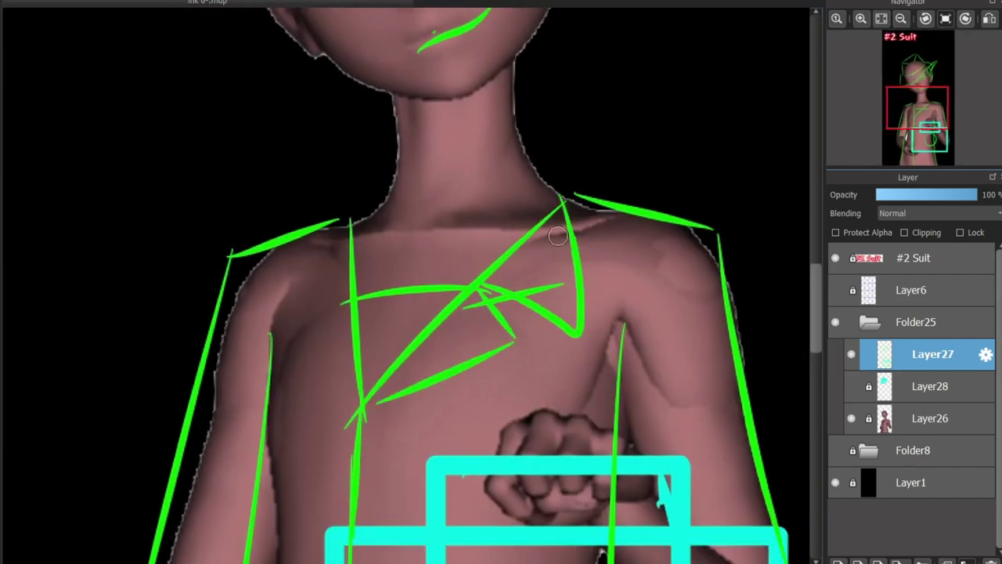
mouse_move(345, 223)
mouse_down()
mouse_move(292, 325)
mouse_move(351, 300)
mouse_move(289, 354)
mouse_move(347, 304)
mouse_move(362, 398)
mouse_up()
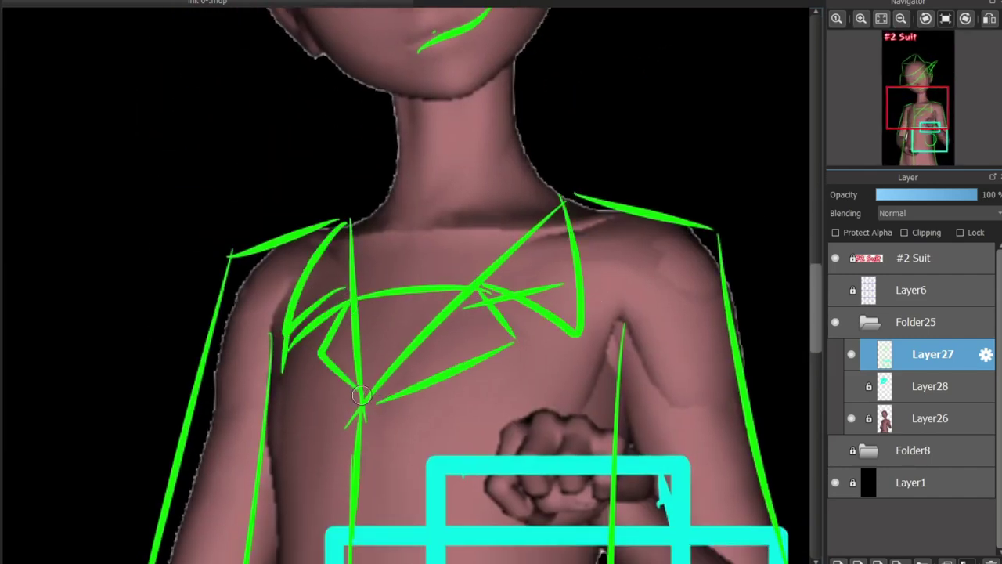
drag(512, 337, 362, 450)
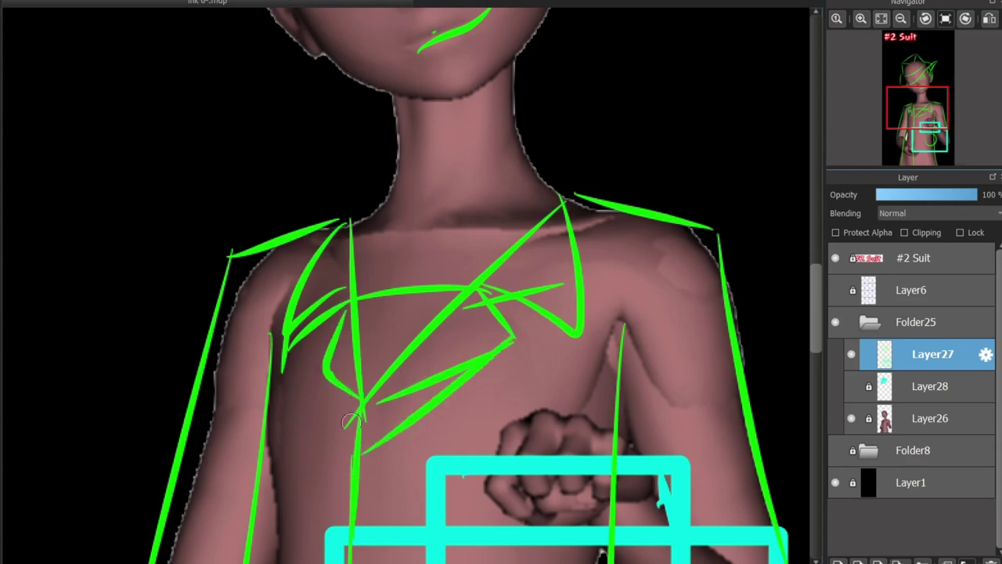
drag(322, 372, 364, 434)
- Draw a raised collar around the neck with an upper edge, short side lines and a wavy line along its base
mouse_move(917, 107)
mouse_down()
mouse_move(912, 142)
mouse_move(917, 89)
mouse_move(922, 99)
mouse_up()
mouse_move(311, 317)
mouse_down()
mouse_move(393, 322)
mouse_move(333, 318)
mouse_up()
key(ctrl+z)
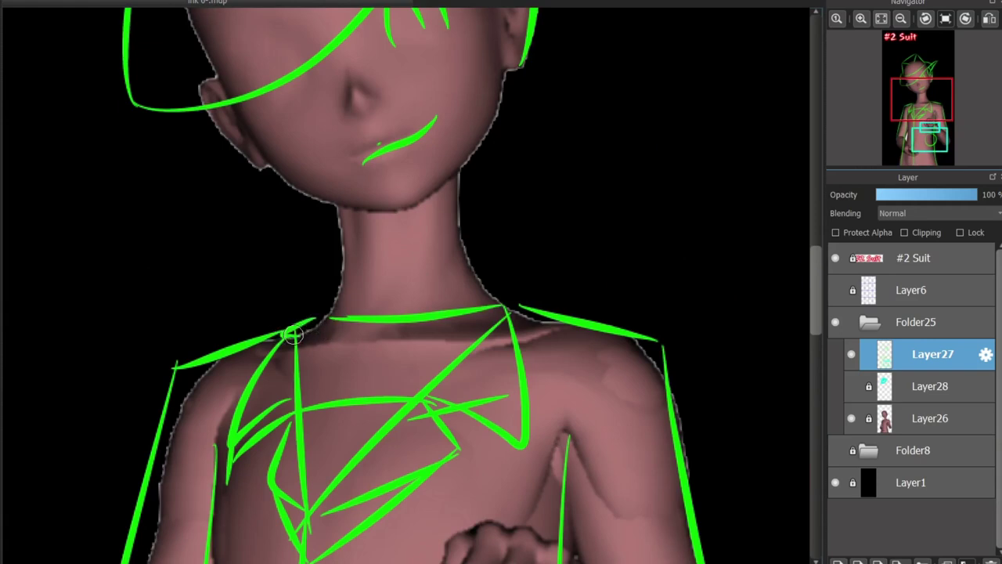
key(ctrl+z)
drag(268, 267, 516, 236)
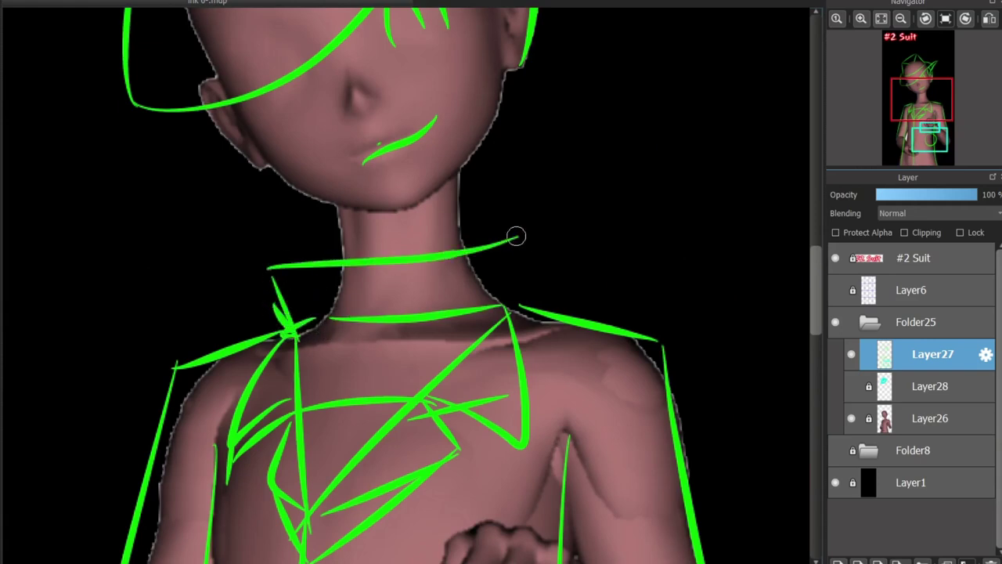
drag(283, 306, 389, 307)
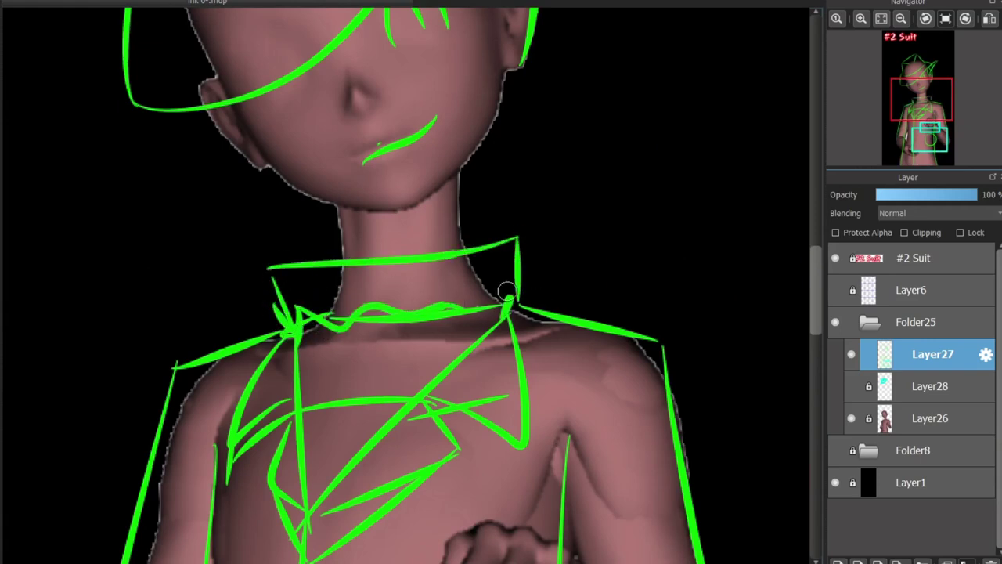
- Sketch a curved cuff with a zigzag lower edge around the wrist of the open hand
scroll(805, 338, down, 3)
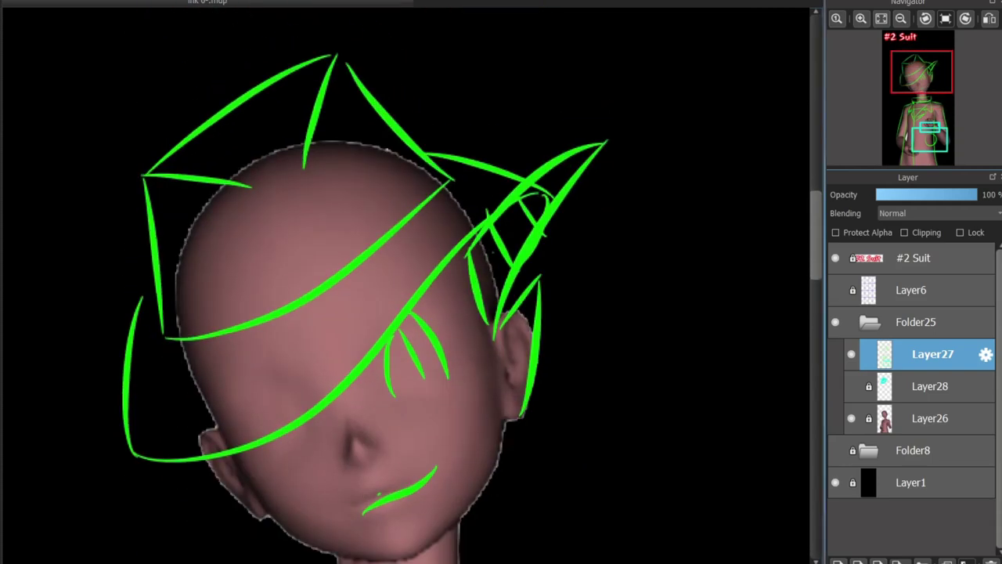
scroll(407, 285, down, 10)
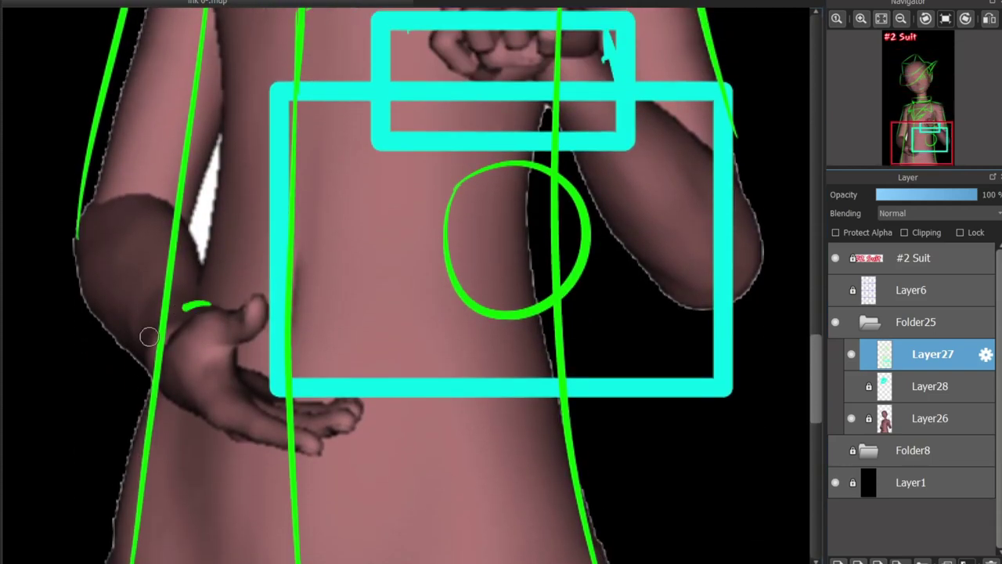
mouse_move(149, 337)
mouse_down()
mouse_move(193, 421)
mouse_move(195, 446)
mouse_move(172, 444)
mouse_move(179, 312)
mouse_move(131, 338)
mouse_up()
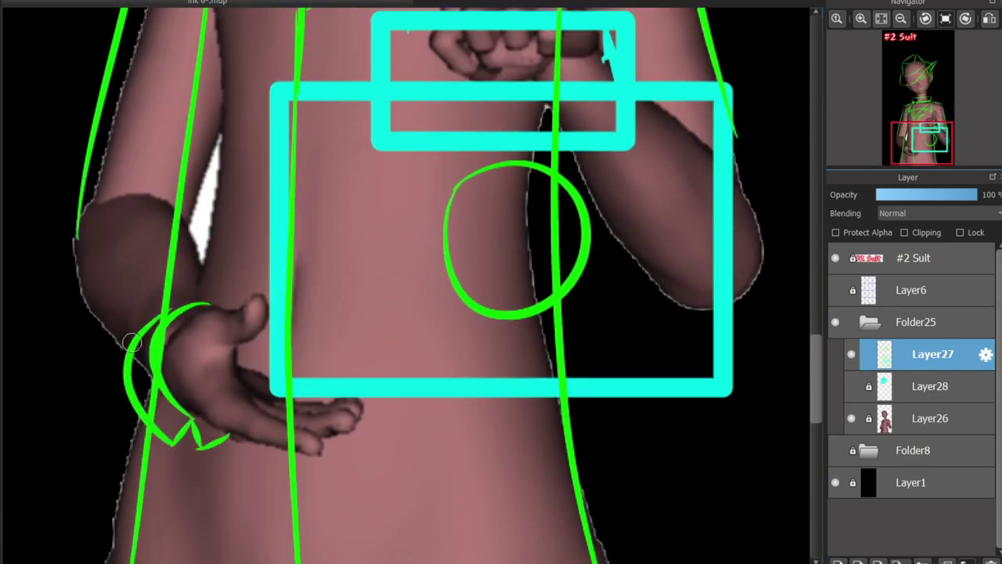
scroll(775, 296, up, 4)
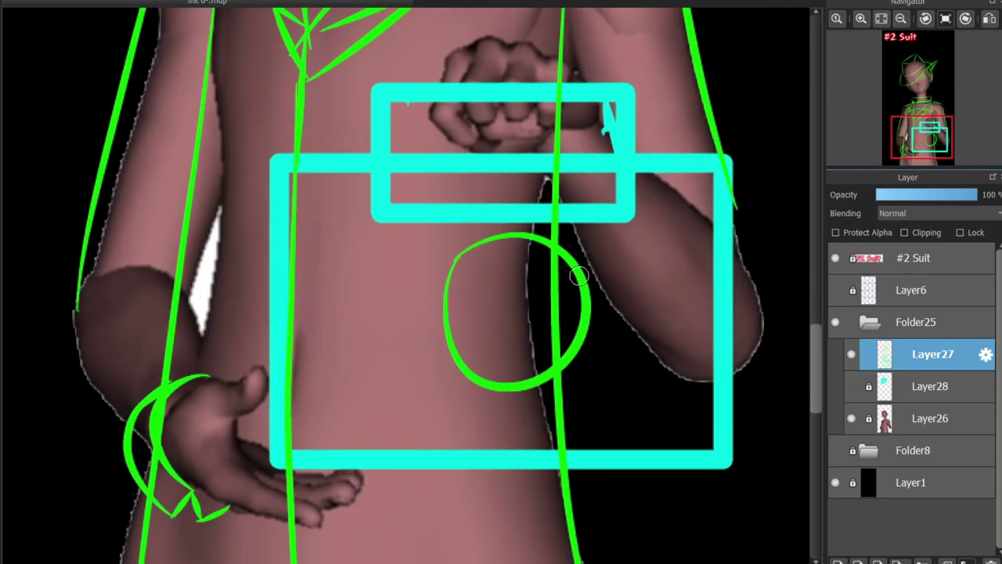
- Sketch a taller outer collar around the neck, with slanted side edges and a long upper edge rising toward one shoulder
scroll(774, 296, down, 2)
scroll(408, 388, down, 3)
scroll(408, 387, up, 4)
scroll(407, 387, up, 2)
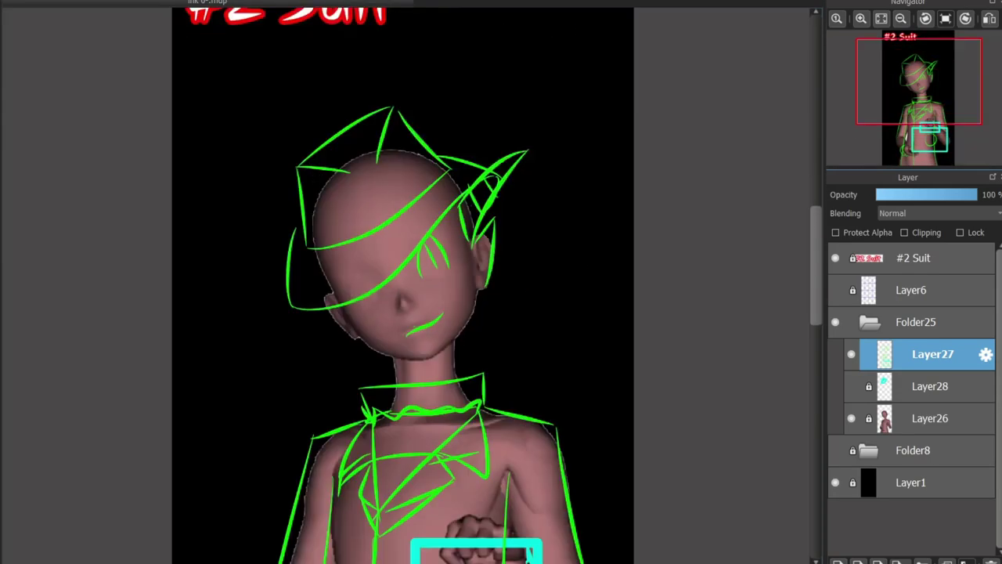
scroll(408, 387, up, 2)
drag(572, 392, 626, 291)
drag(309, 345, 352, 423)
drag(306, 348, 631, 290)
- Sketch two slanted crossed strokes and a short row of crossed vertical strokes inside the large cyan rectangle, either side of the circle
scroll(802, 269, down, 3)
scroll(407, 313, down, 6)
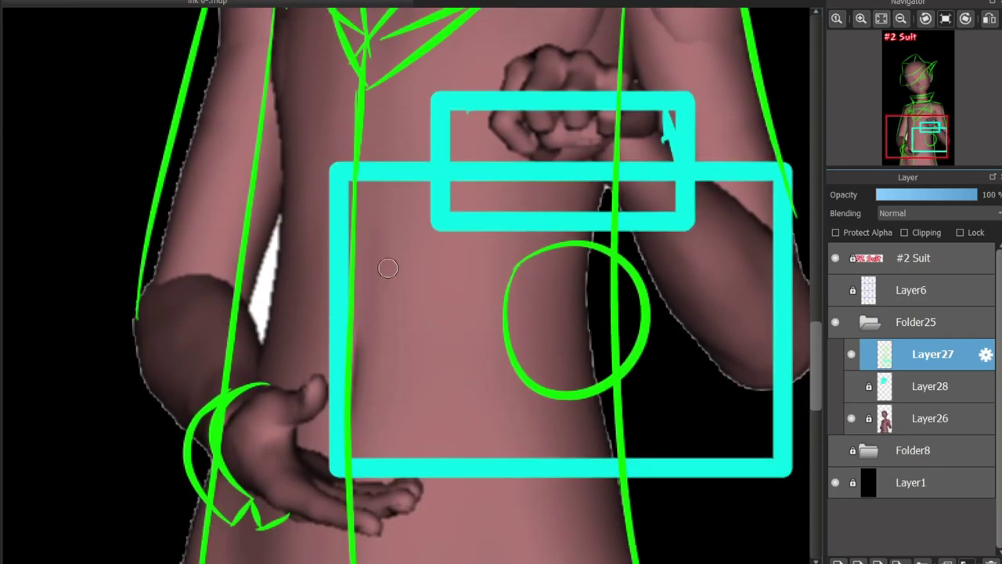
mouse_move(421, 196)
mouse_down()
mouse_move(383, 301)
mouse_move(370, 430)
mouse_up()
key(ctrl+z)
drag(444, 335, 390, 440)
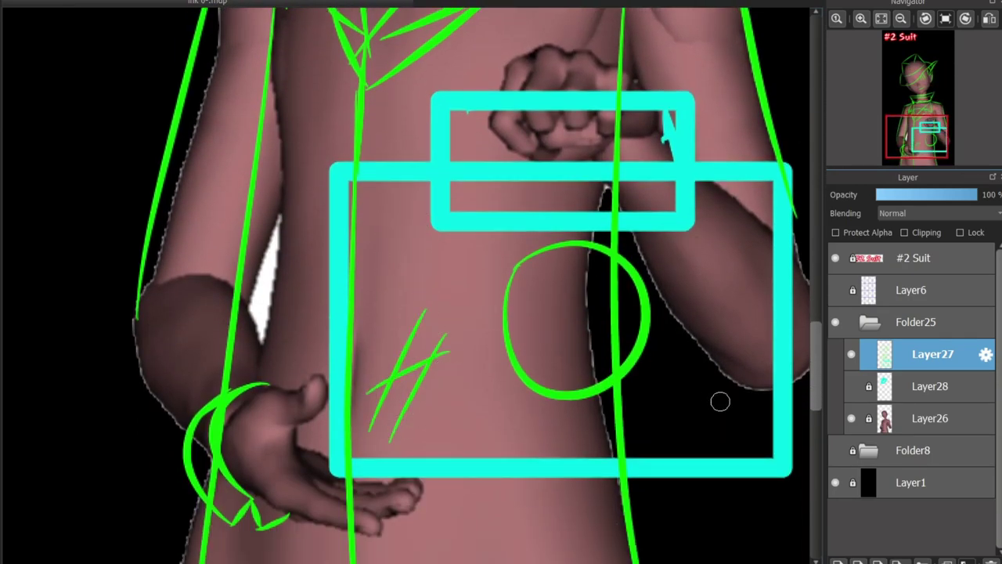
drag(708, 408, 700, 440)
drag(779, 421, 687, 443)
- Draw two dollar signs beside the face, next to a small angled speech mark
scroll(660, 451, down, 3)
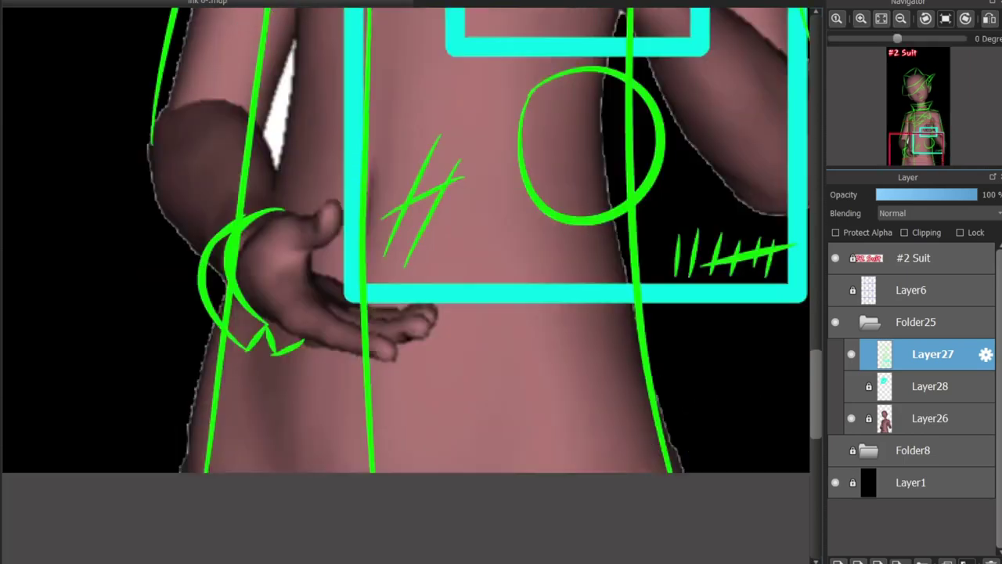
scroll(660, 450, up, 15)
scroll(660, 450, down, 3)
scroll(512, 388, down, 7)
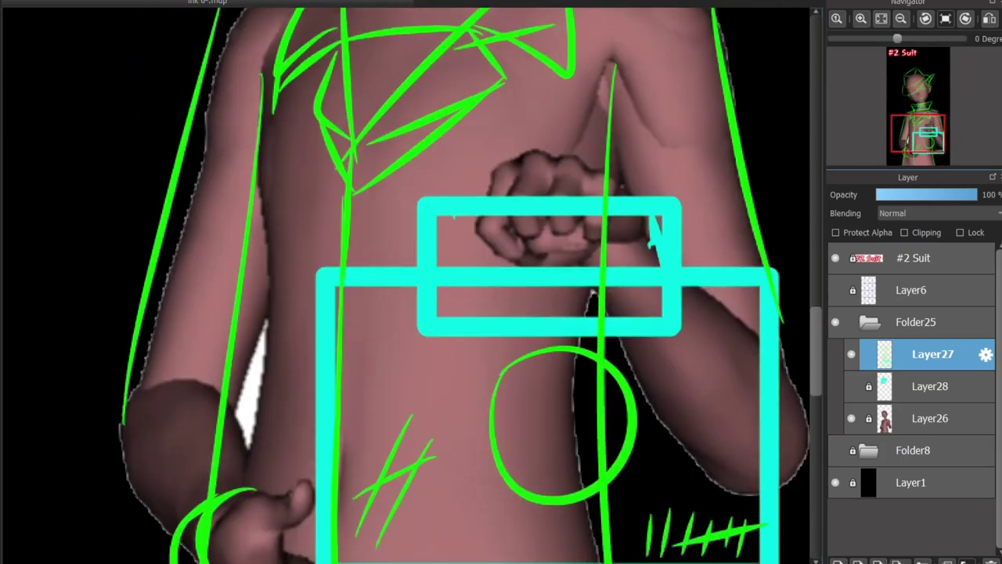
scroll(512, 388, up, 10)
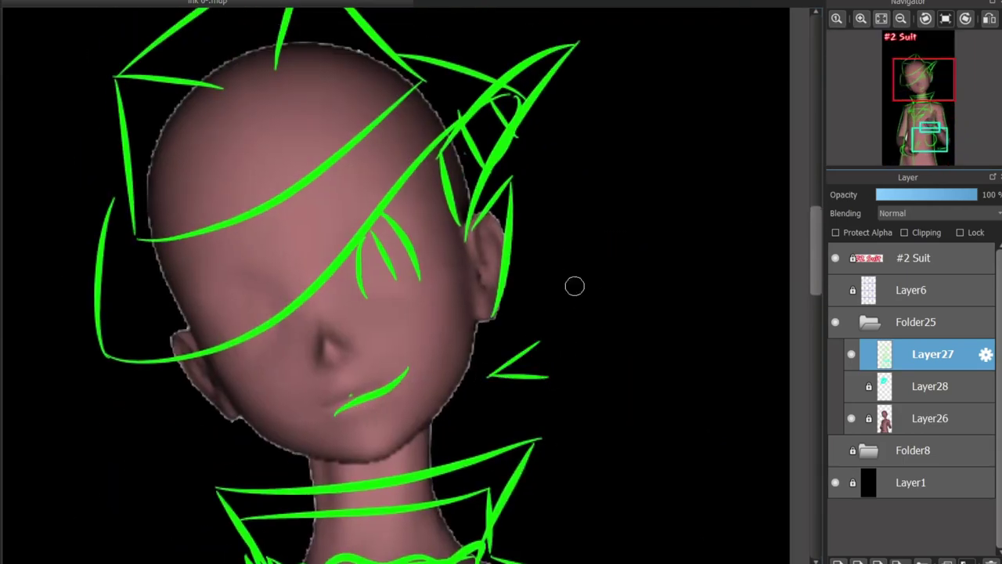
drag(599, 276, 573, 360)
drag(593, 255, 588, 356)
drag(656, 283, 622, 381)
drag(619, 374, 657, 282)
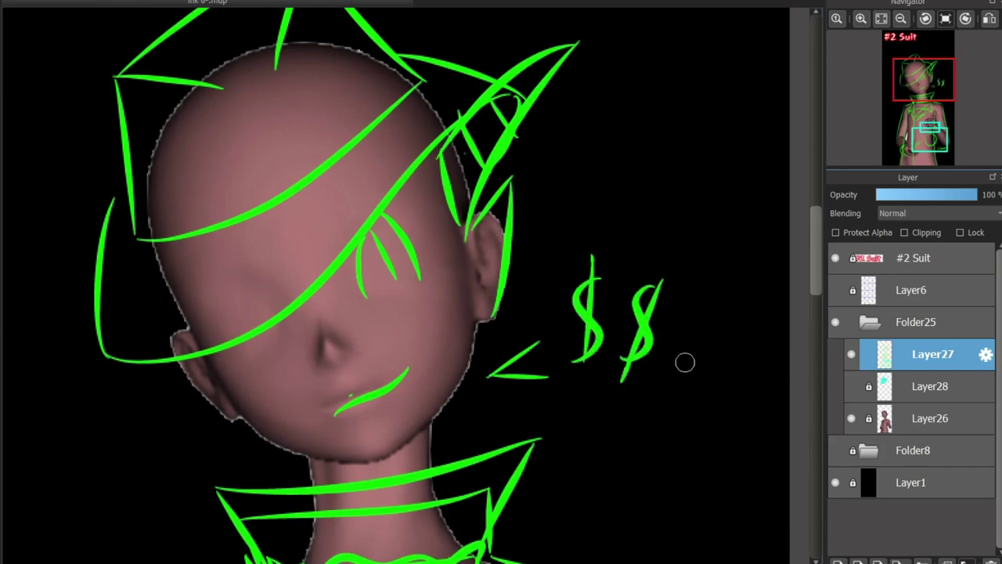
- Merge the cyan rectangles' layer with the green sketch layer Layer27
scroll(486, 261, left, 3)
click(930, 386)
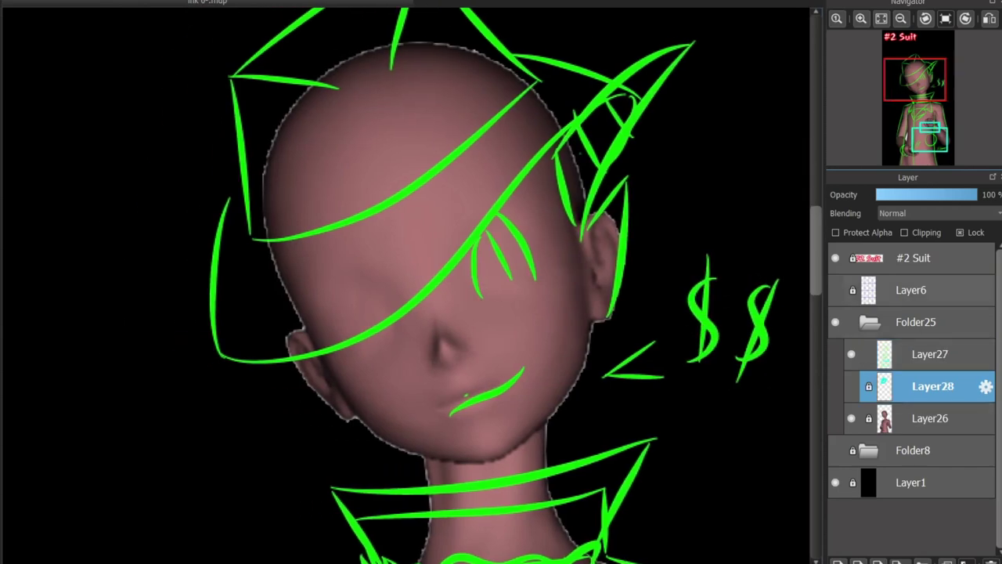
click(968, 561)
scroll(364, 161, down, 3)
scroll(364, 162, up, 3)
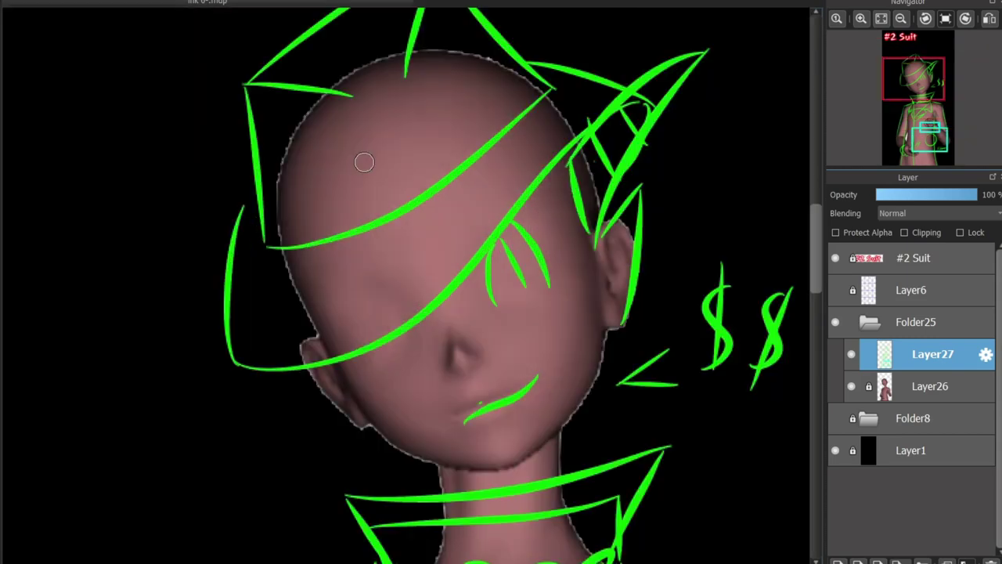
- Sketch a second curved band line across the hat and a small T-shirt symbol inside the circle in the cyan rectangle
click(918, 147)
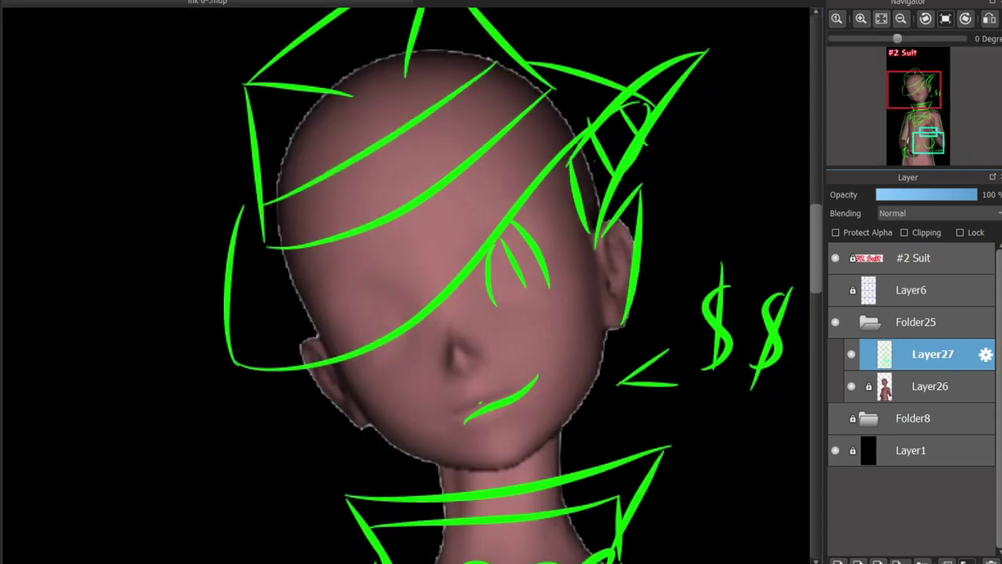
drag(796, 122, 703, 274)
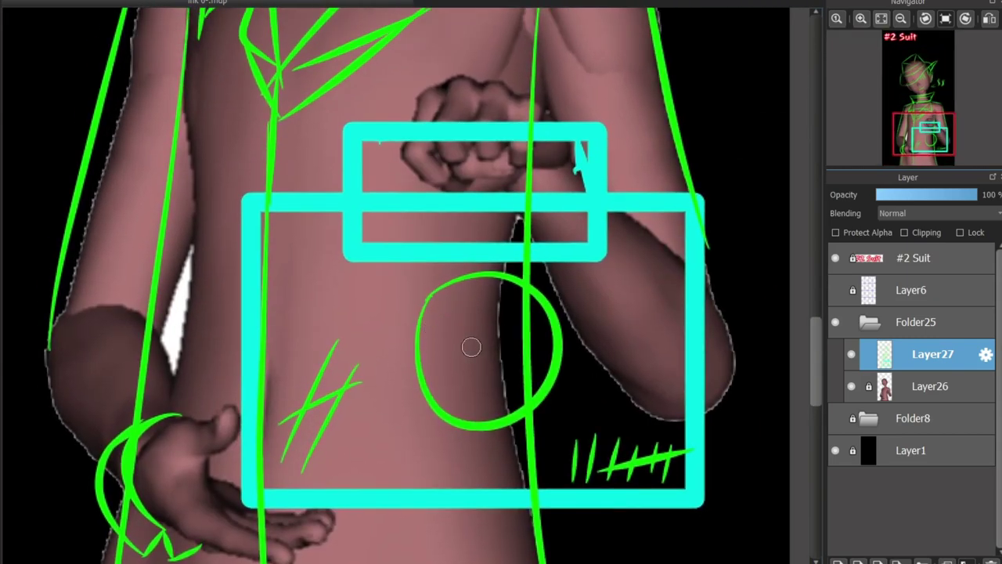
drag(466, 345, 505, 344)
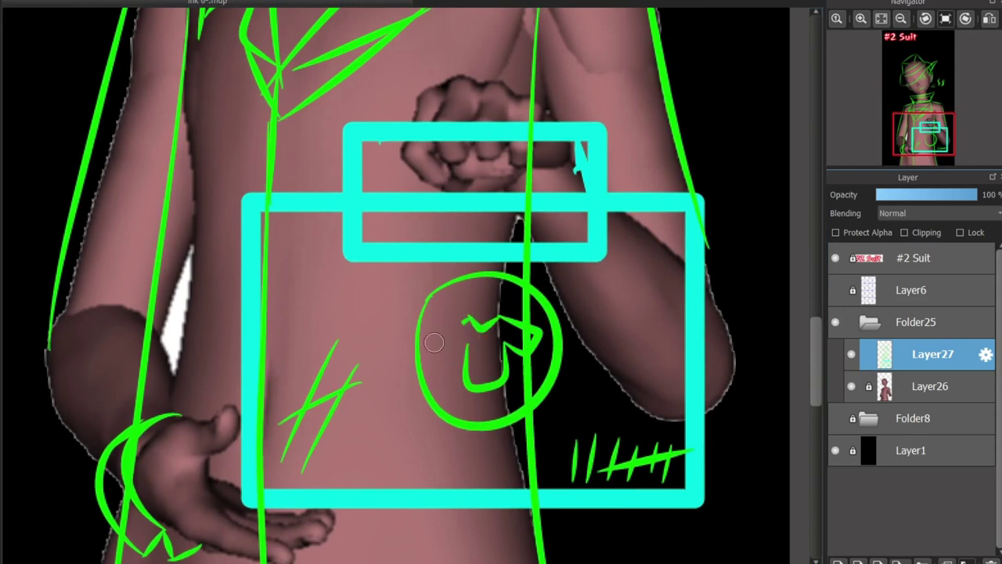
- Lower the sketch layer to 45% and the mannequin layer to 51% opacity, and add a new layer above them
scroll(678, 312, down, 5)
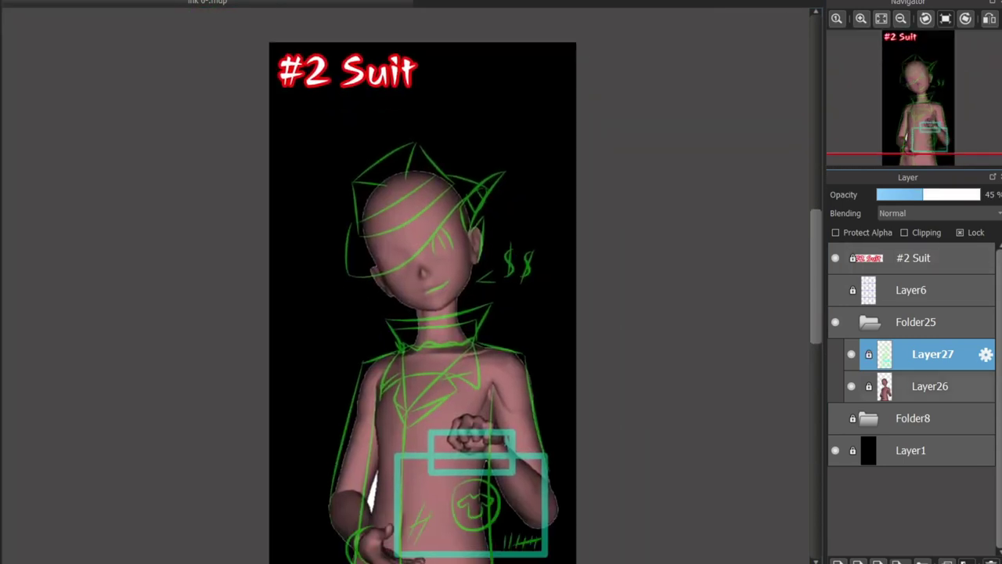
click(932, 386)
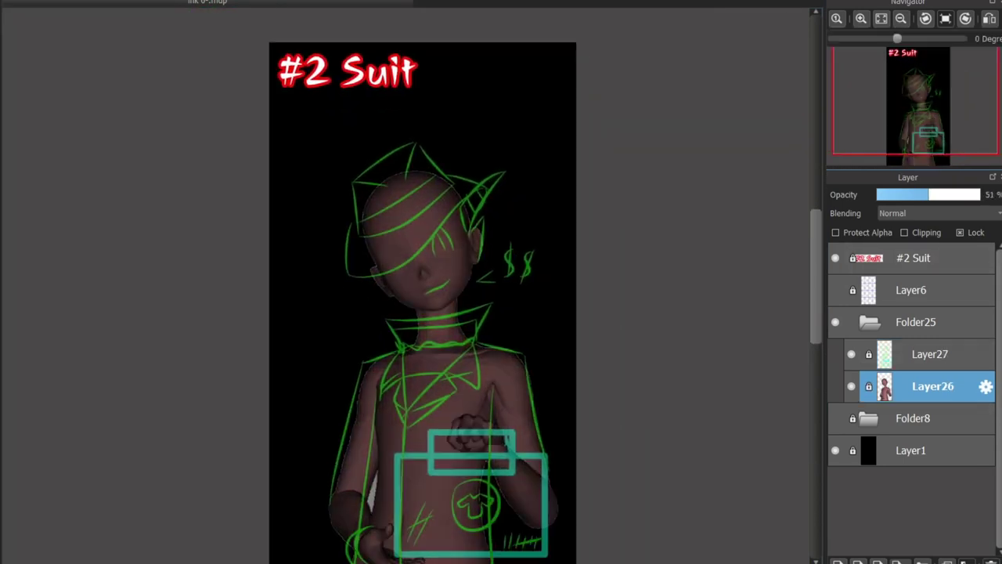
key(ctrl+shift+n)
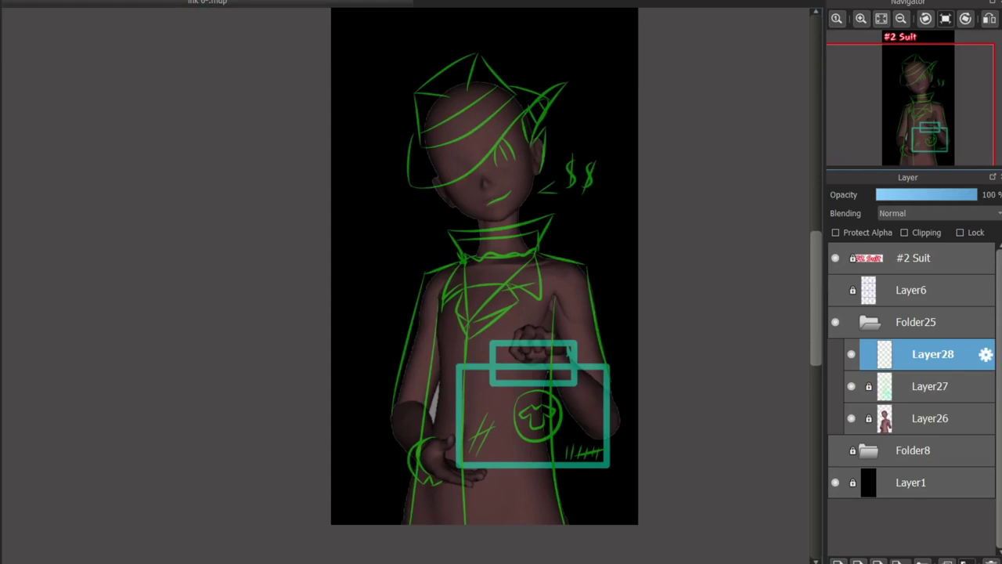
- Ink in white a curved pointed shape beside the hat and the pointed ear tip below it
scroll(289, 419, up, 5)
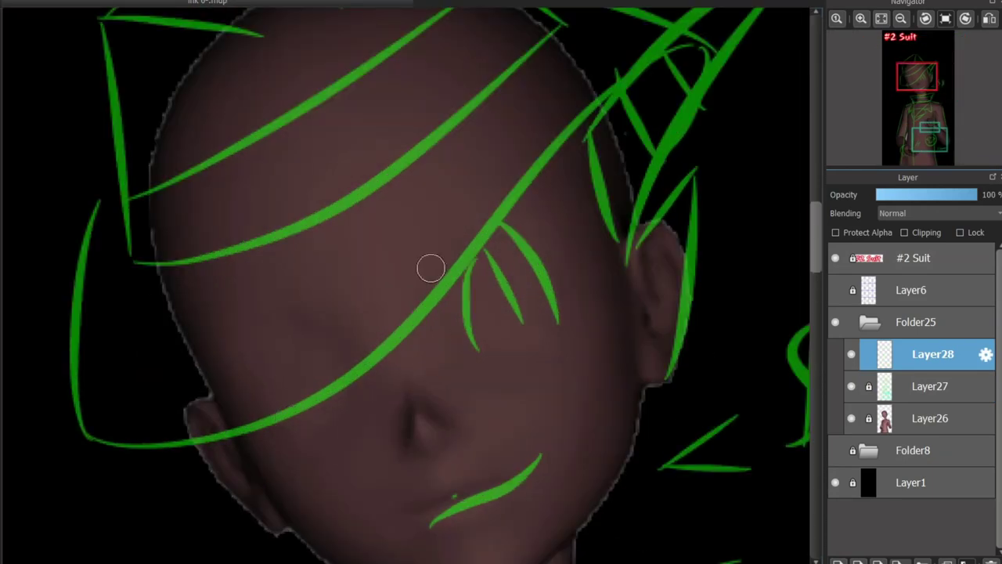
scroll(431, 268, down, 1)
mouse_move(546, 171)
mouse_down()
mouse_move(645, 67)
mouse_move(692, 125)
mouse_move(548, 255)
mouse_move(587, 200)
mouse_up()
key(ctrl+z)
drag(692, 126, 588, 202)
scroll(637, 217, up, 2)
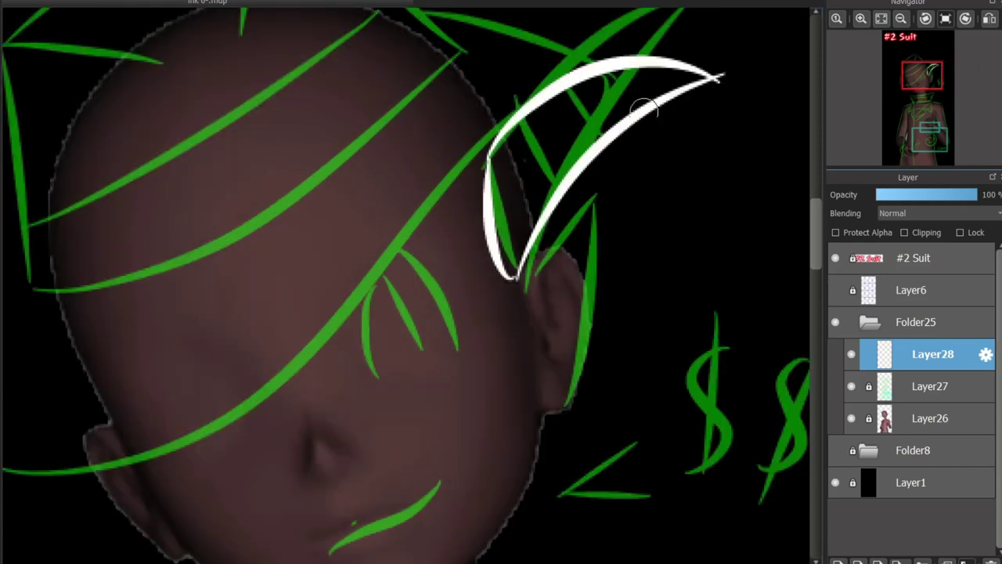
mouse_move(534, 285)
mouse_down()
mouse_move(587, 207)
mouse_move(549, 415)
mouse_move(589, 210)
mouse_up()
key(ctrl+z)
drag(526, 352, 570, 361)
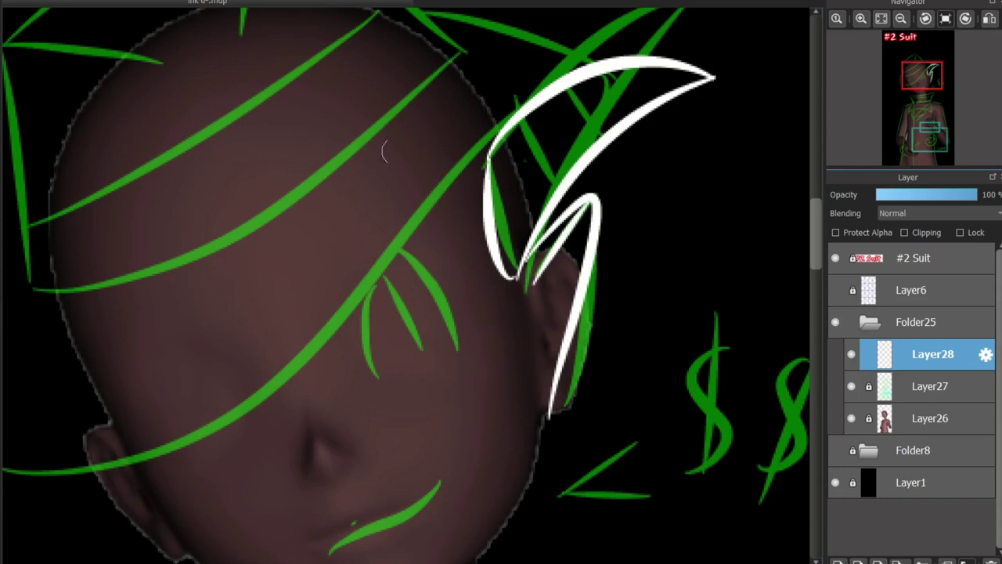
- Ink two short curved stripes across the pointed shape beside the hat
drag(517, 103, 548, 184)
drag(597, 65, 603, 129)
key(ctrl+z)
key(ctrl+z)
drag(519, 129, 548, 188)
mouse_move(598, 71)
mouse_down()
mouse_move(607, 133)
mouse_move(599, 143)
mouse_up()
key(ctrl+z)
scroll(462, 317, down, 2)
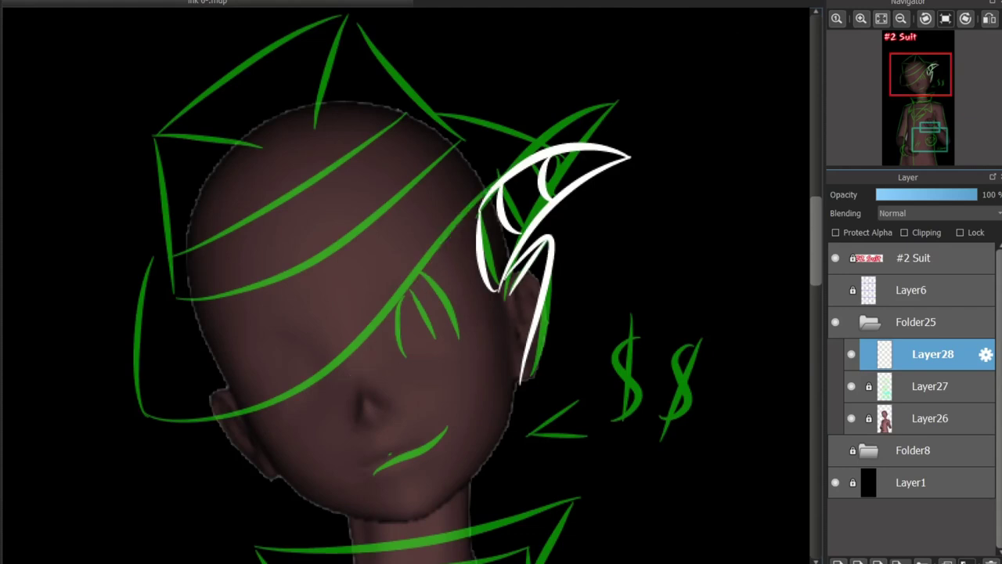
drag(477, 211, 168, 391)
key(ctrl+z)
mouse_move(534, 154)
mouse_down()
mouse_move(318, 398)
mouse_move(97, 421)
mouse_up()
key(ctrl+z)
drag(157, 139, 170, 294)
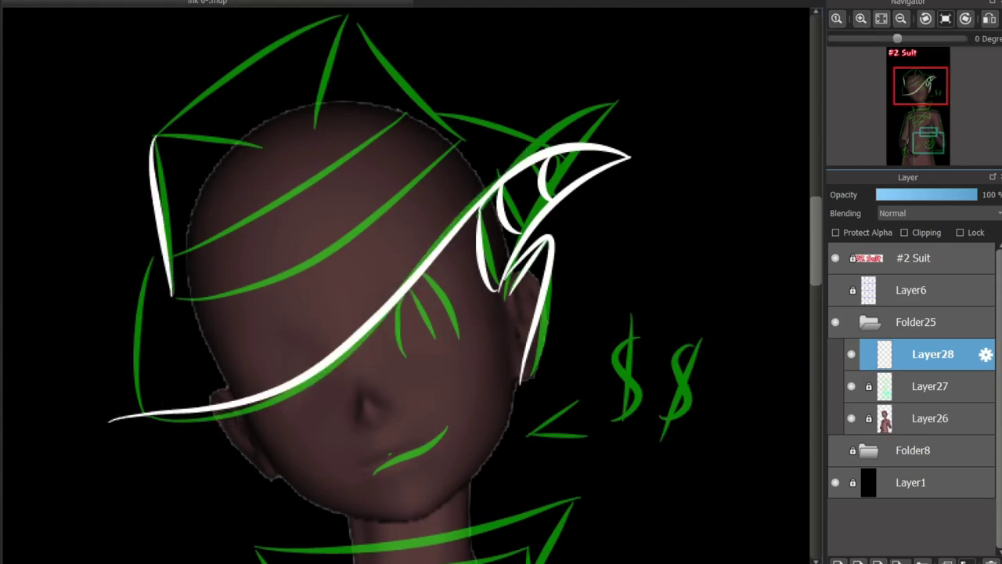
drag(235, 235, 172, 355)
mouse_move(555, 145)
mouse_down()
mouse_move(610, 114)
mouse_move(651, 71)
mouse_up()
key(ctrl+z)
key(ctrl+z)
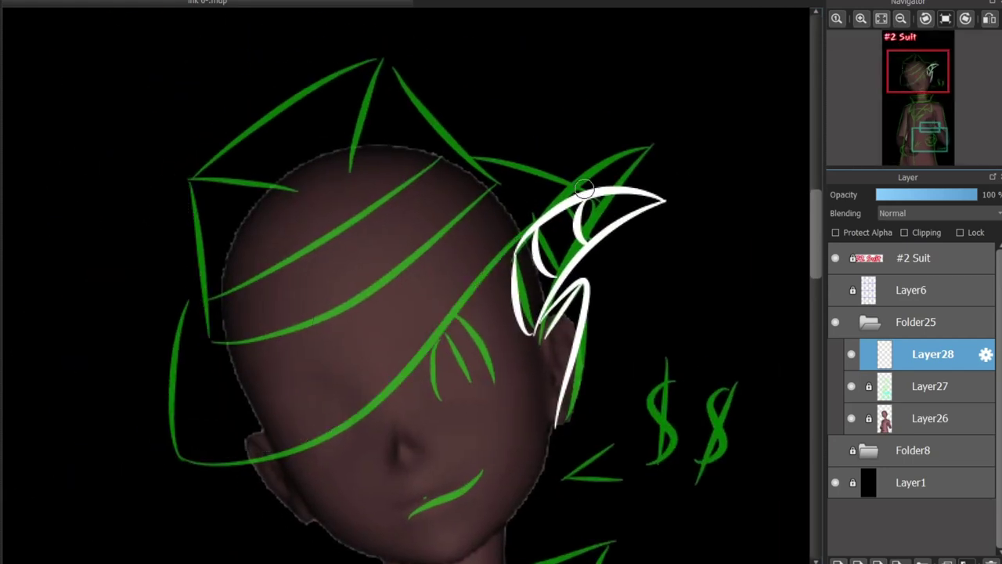
- Ink the hat's long front brim curve and the angular crown outline with its peak, fold and side edge
mouse_move(584, 188)
mouse_down()
mouse_move(454, 284)
mouse_move(488, 245)
mouse_move(291, 404)
mouse_move(205, 445)
mouse_up()
key(ctrl+z)
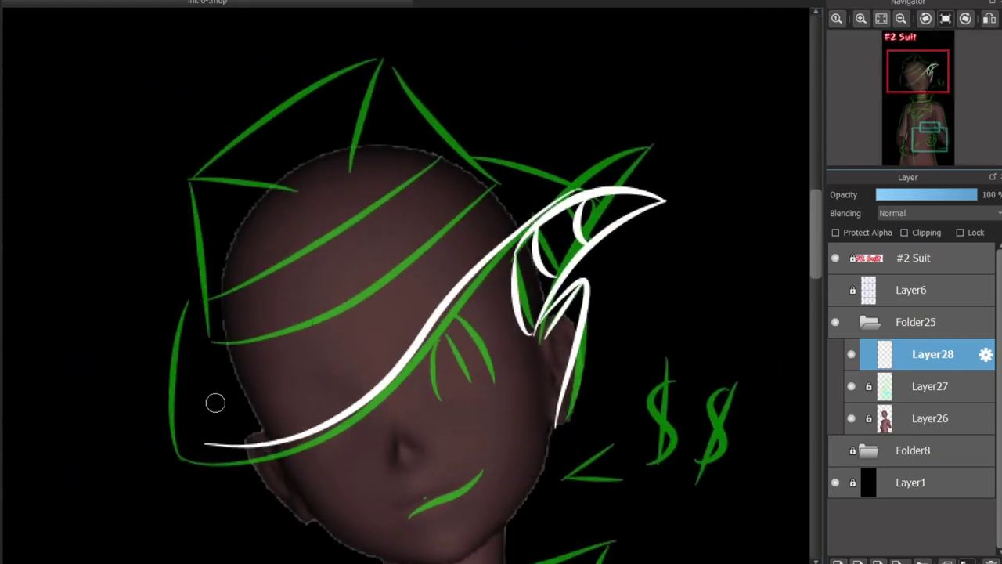
mouse_move(212, 337)
mouse_down()
mouse_move(282, 184)
mouse_move(195, 190)
mouse_move(230, 168)
mouse_move(297, 177)
mouse_up()
key(ctrl+z)
key(ctrl+z)
key(ctrl+z)
drag(197, 231, 297, 188)
drag(748, 219, 748, 247)
mouse_move(350, 200)
mouse_down()
mouse_move(369, 105)
mouse_move(501, 215)
mouse_move(382, 93)
mouse_move(501, 216)
mouse_move(462, 188)
mouse_move(501, 213)
mouse_up()
key(ctrl+z)
key(ctrl+z)
mouse_move(190, 206)
mouse_down()
mouse_move(340, 128)
mouse_move(380, 94)
mouse_up()
key(ctrl+z)
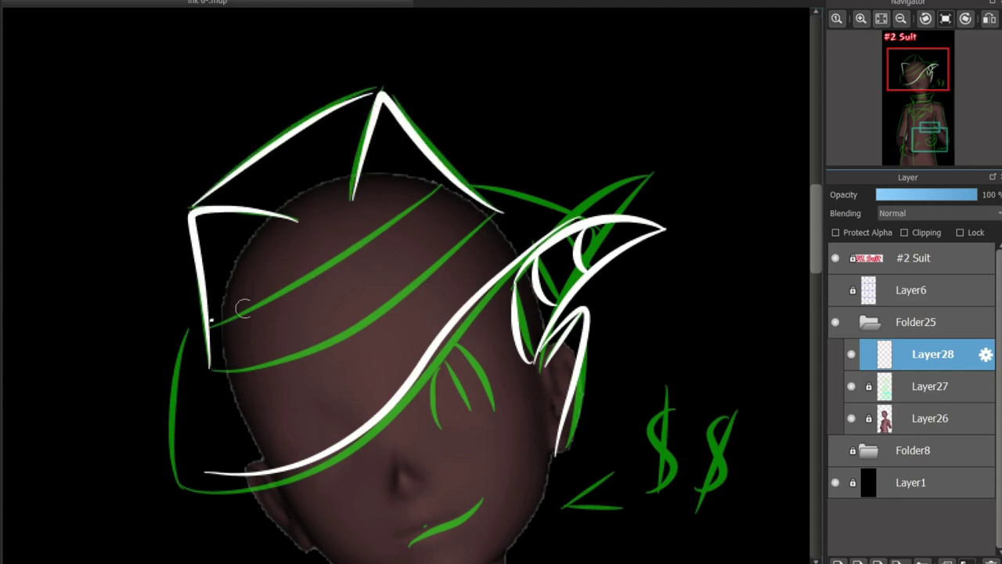
- Ink the two hat band curves, the rear brim line reaching the pointed shape and the rounded side of the brim
drag(211, 321, 442, 186)
drag(304, 323, 334, 338)
key(ctrl+z)
drag(213, 367, 477, 208)
key(ctrl+z)
mouse_move(212, 365)
mouse_down()
mouse_move(481, 211)
mouse_move(474, 226)
mouse_move(481, 212)
mouse_move(601, 215)
mouse_up()
key(ctrl+z)
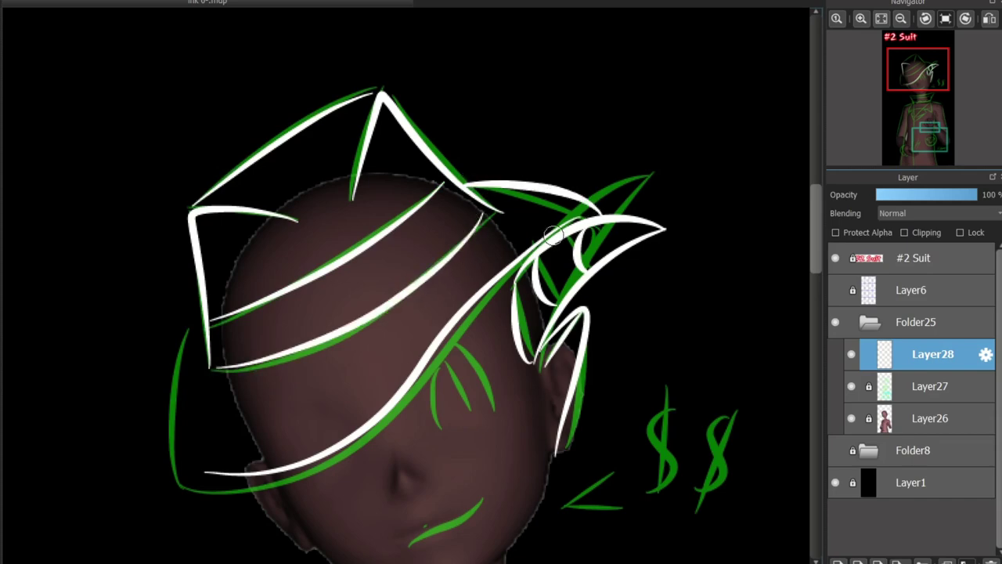
drag(190, 343, 211, 466)
key(ctrl+z)
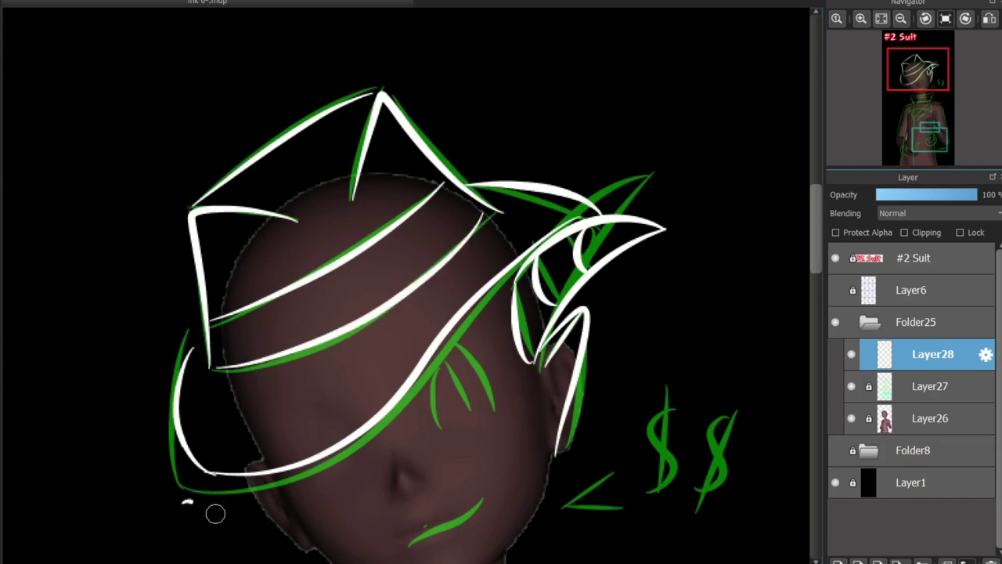
- Ink the face contour from below the hat brim around the chin and up to the ear
scroll(425, 253, down, 3)
scroll(469, 273, up, 3)
scroll(351, 447, down, 1)
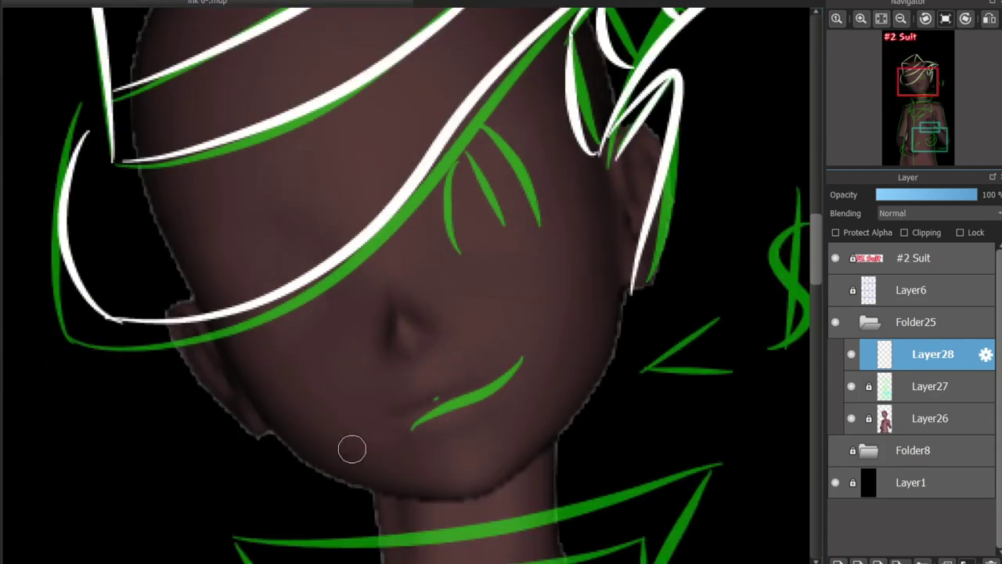
mouse_move(206, 322)
mouse_down()
mouse_move(300, 447)
mouse_move(381, 475)
mouse_move(599, 324)
mouse_move(577, 418)
mouse_up()
key(ctrl+z)
key(ctrl+z)
drag(228, 358, 353, 474)
mouse_move(415, 486)
mouse_down()
mouse_move(459, 483)
mouse_move(595, 396)
mouse_up()
click(641, 390)
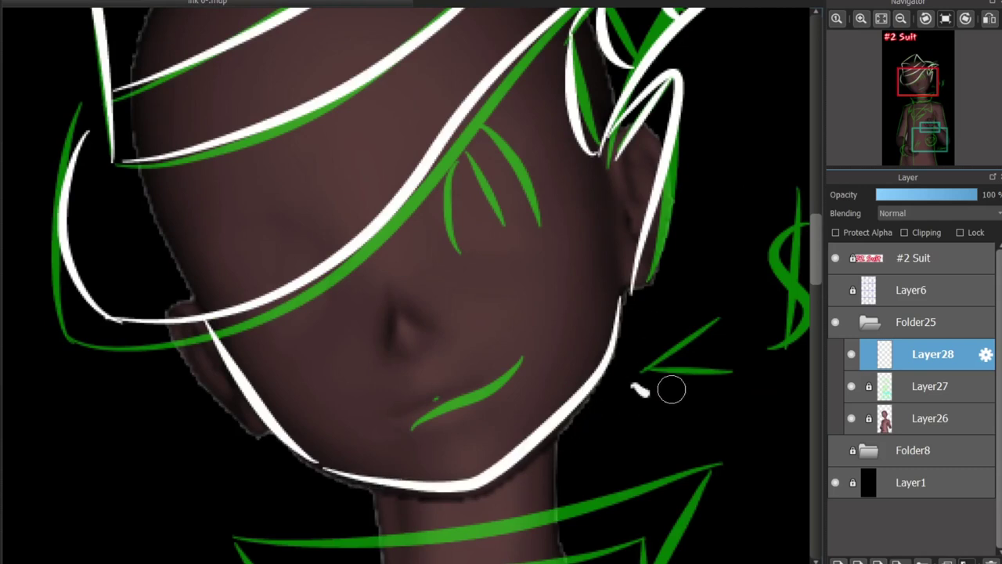
key(ctrl+z)
key(ctrl+z)
mouse_move(622, 275)
mouse_down()
mouse_move(527, 468)
mouse_move(437, 497)
mouse_up()
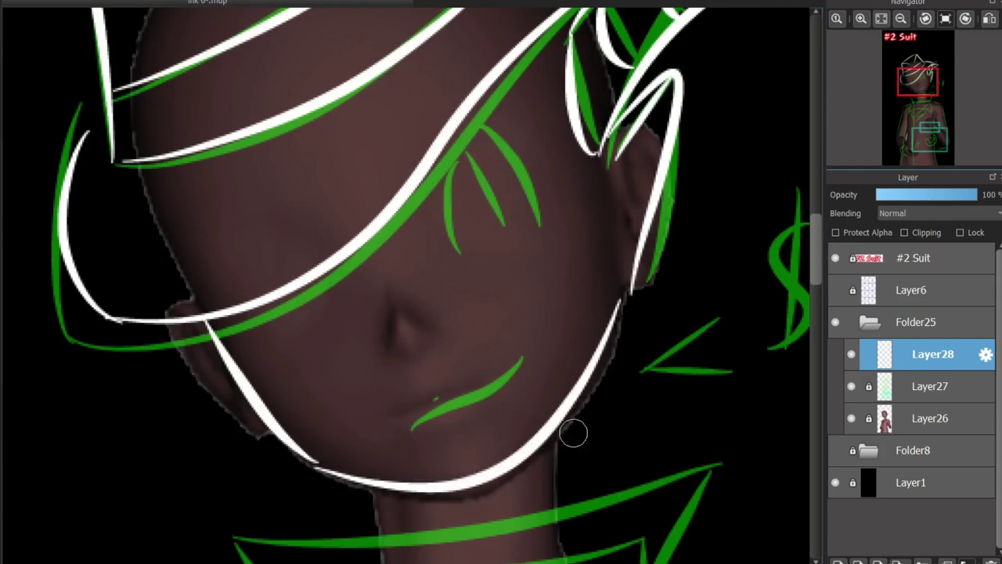
- Ink the slanted smiling mouth and two short strokes marking the nose
mouse_move(423, 437)
mouse_down()
mouse_move(521, 364)
mouse_move(513, 375)
mouse_up()
key(ctrl+z)
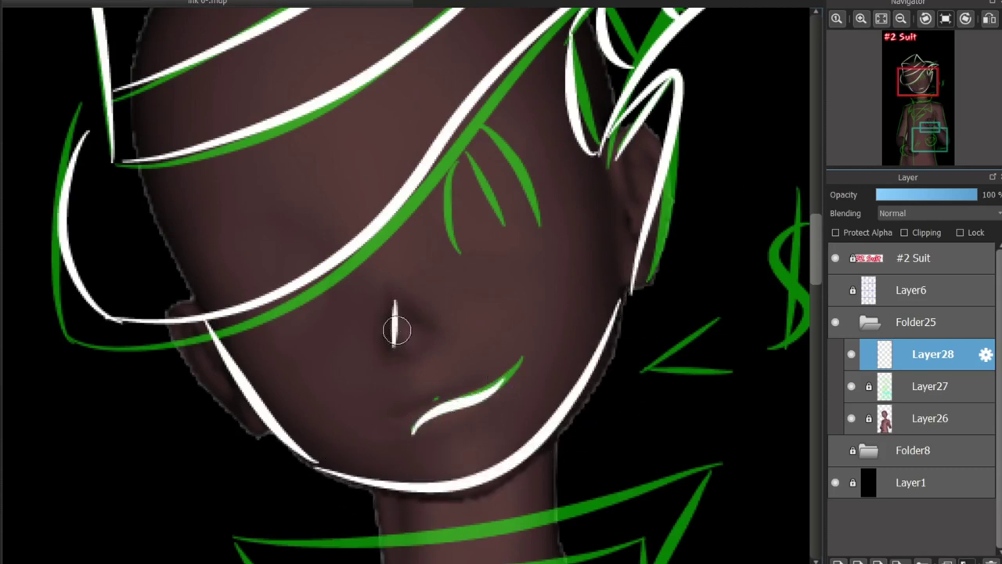
key(ctrl+z)
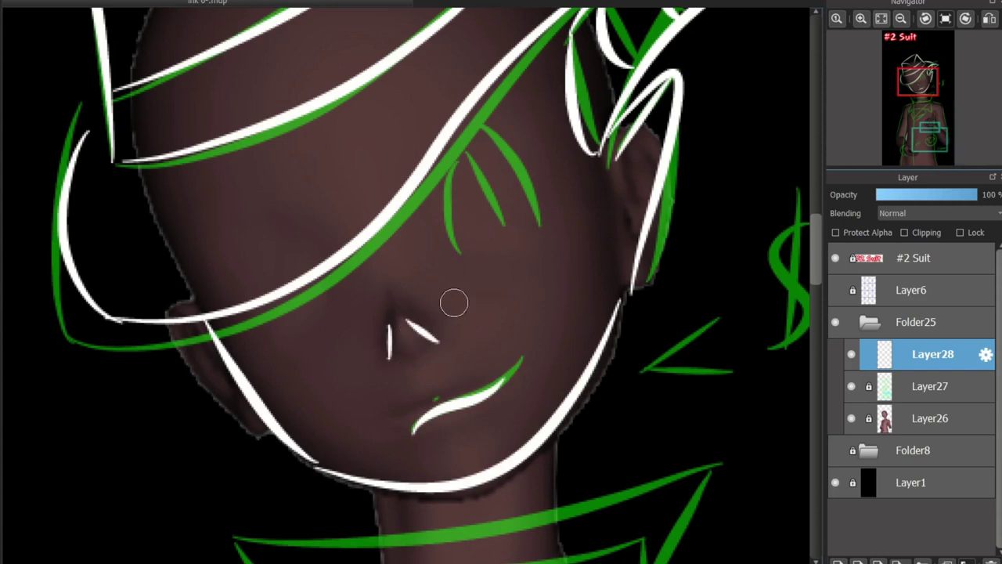
- Ink two curved strands hanging below the hat brim and thicken the brim line where they join it
drag(439, 157, 452, 253)
drag(462, 121, 539, 223)
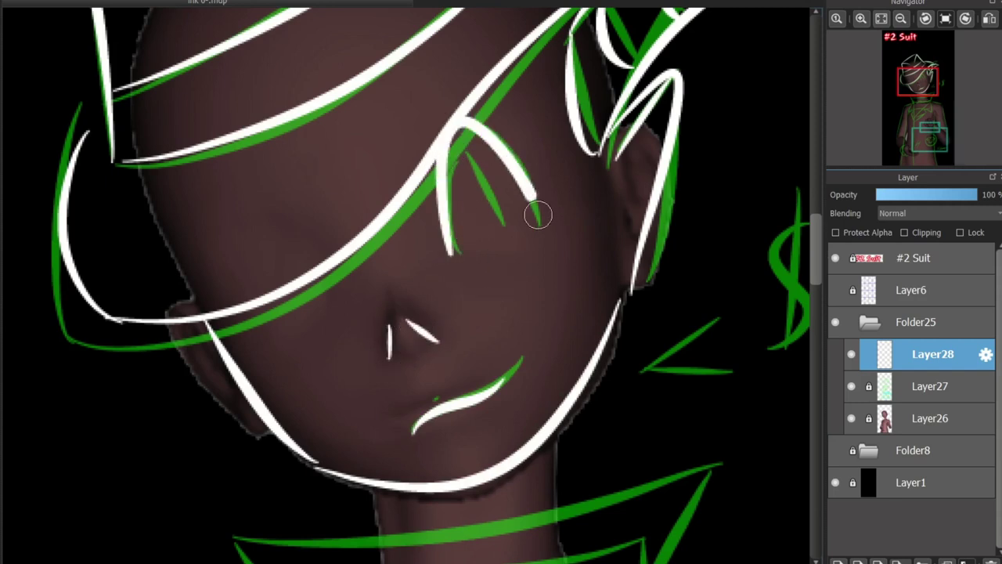
key(ctrl+z)
drag(442, 157, 508, 89)
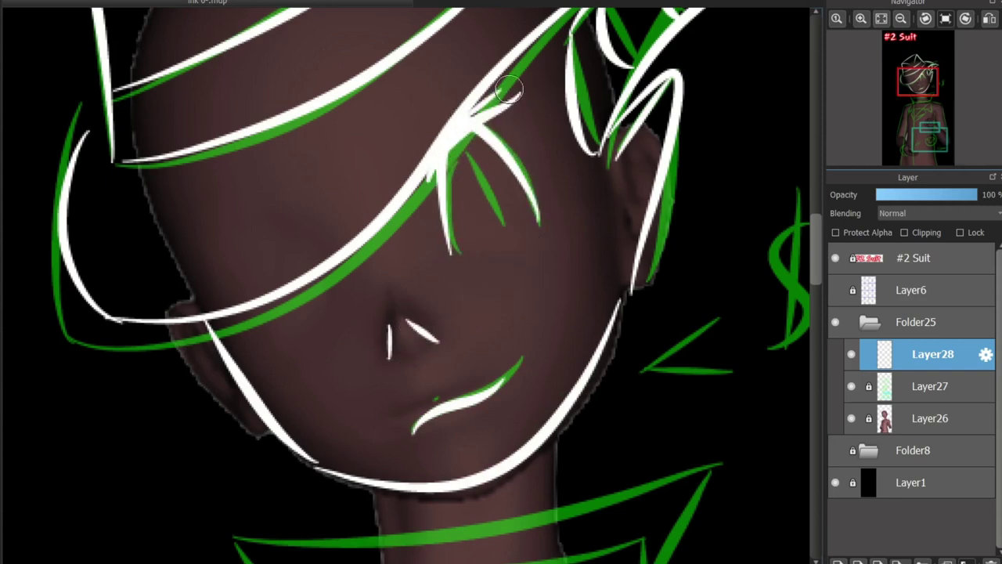
- Ink the wavy line at the collar's base and both side lines of the neck
scroll(408, 282, down, 5)
mouse_move(321, 360)
mouse_down()
mouse_move(357, 329)
mouse_move(522, 297)
mouse_move(617, 329)
mouse_up()
drag(368, 181, 367, 333)
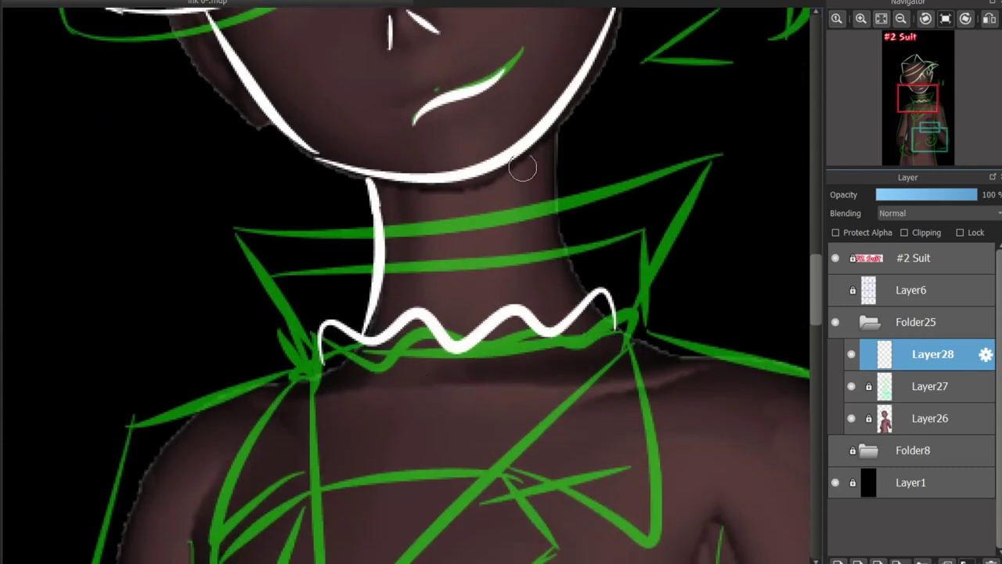
mouse_move(553, 122)
mouse_down()
mouse_move(587, 310)
mouse_move(590, 288)
mouse_up()
key(ctrl+z)
key(ctrl+z)
key(ctrl+z)
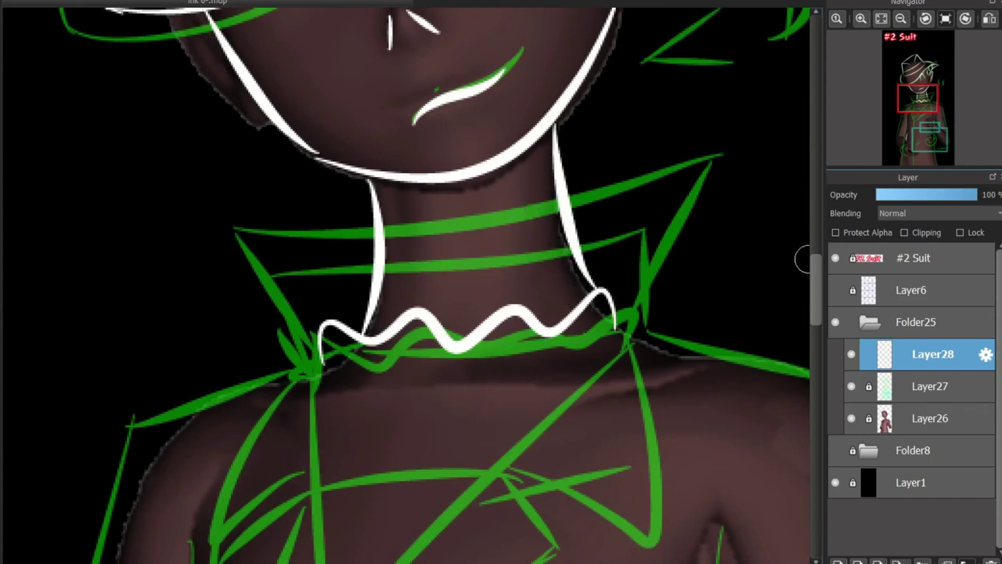
scroll(802, 259, down, 3)
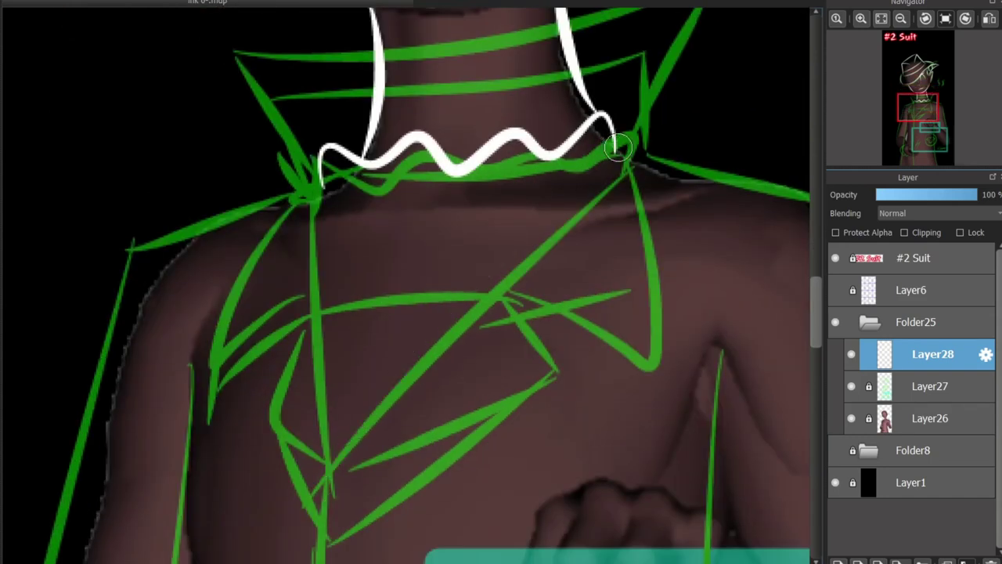
- Ink the two slanted outer edges of the raised collar, tapering to points on both sides of the neck
drag(617, 146, 679, 62)
scroll(802, 287, up, 2)
drag(616, 252, 713, 94)
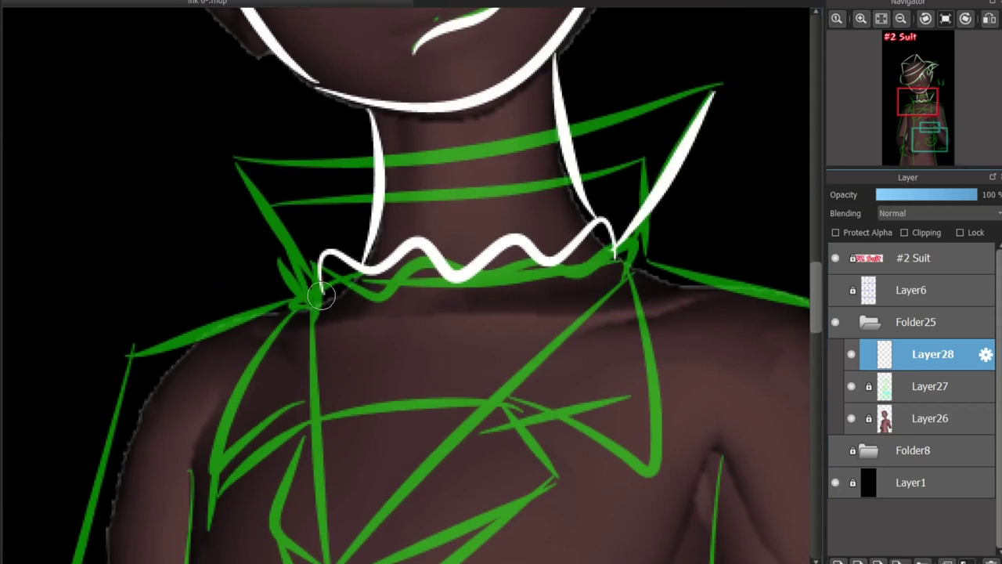
drag(320, 293, 236, 164)
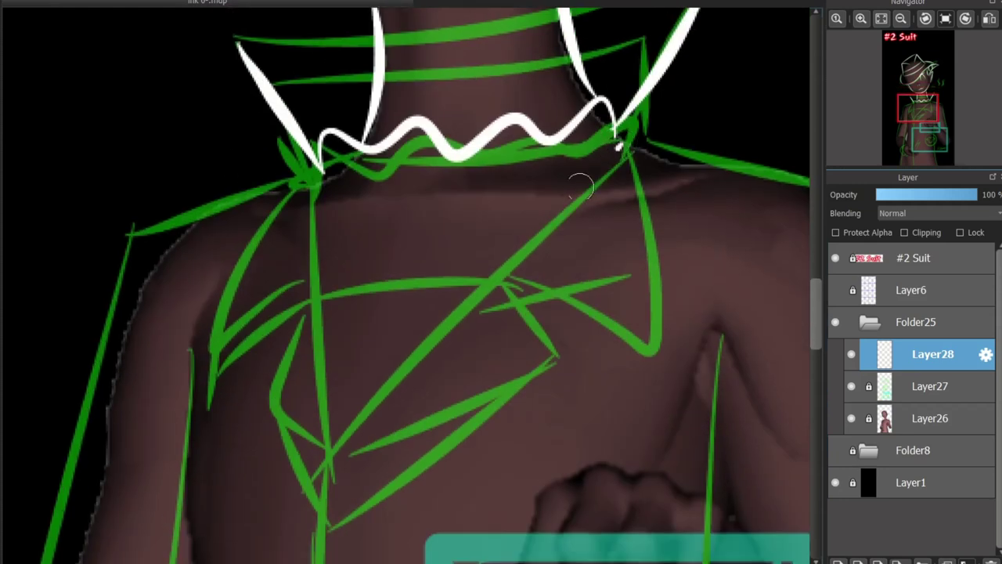
- Ink the jacket's V-shaped opening and a curved line joining its upper ends just below the wavy collar edge
drag(622, 141, 328, 463)
drag(317, 168, 324, 463)
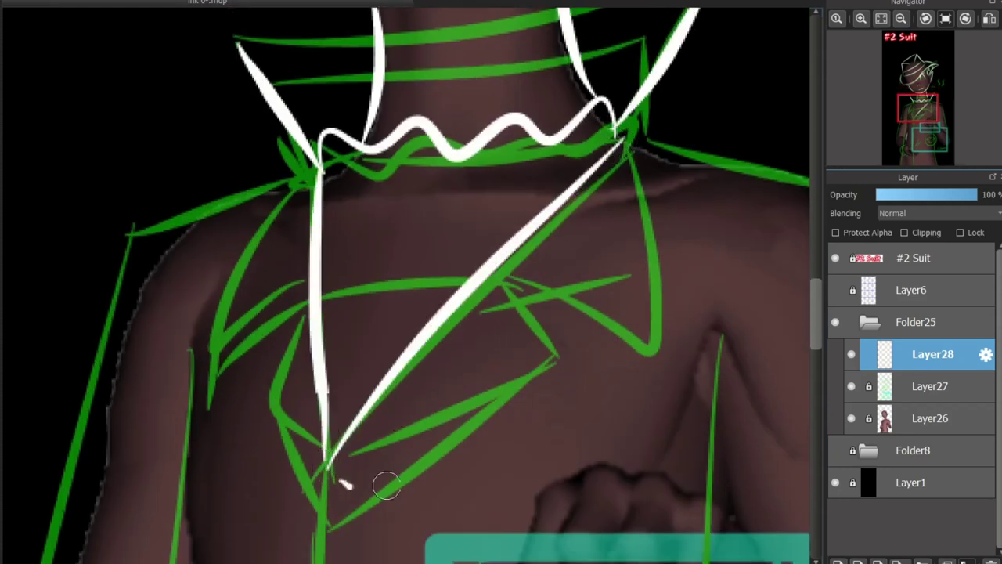
key(ctrl+z)
mouse_move(338, 177)
mouse_down()
mouse_move(476, 184)
mouse_move(622, 141)
mouse_up()
drag(415, 249, 466, 247)
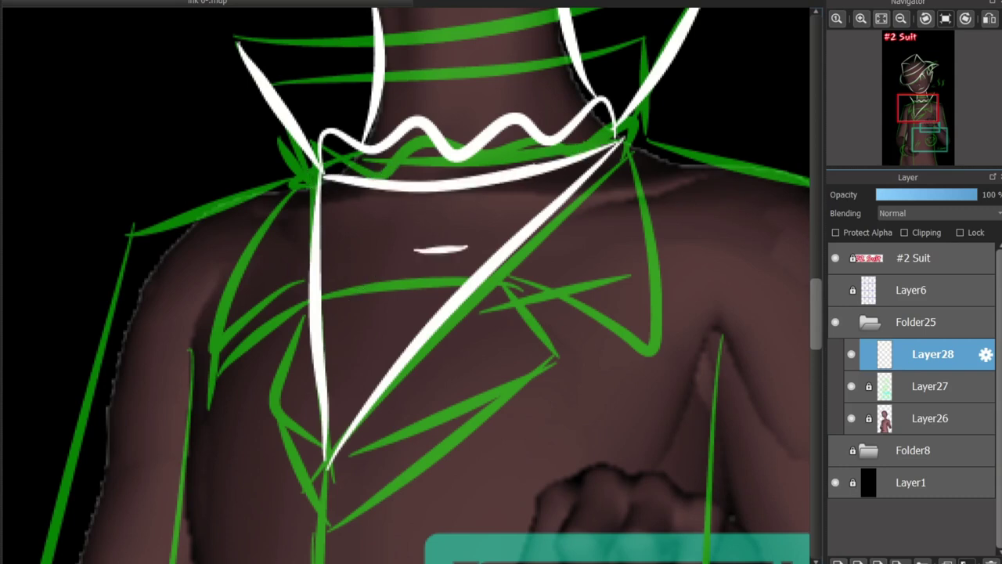
key(ctrl+z)
mouse_move(395, 192)
mouse_down()
mouse_move(369, 239)
mouse_move(434, 216)
mouse_up()
key(ctrl+z)
mouse_move(376, 274)
mouse_down()
mouse_move(329, 393)
mouse_move(325, 357)
mouse_up()
key(ctrl+z)
key(ctrl+z)
key(ctrl+z)
key(ctrl+z)
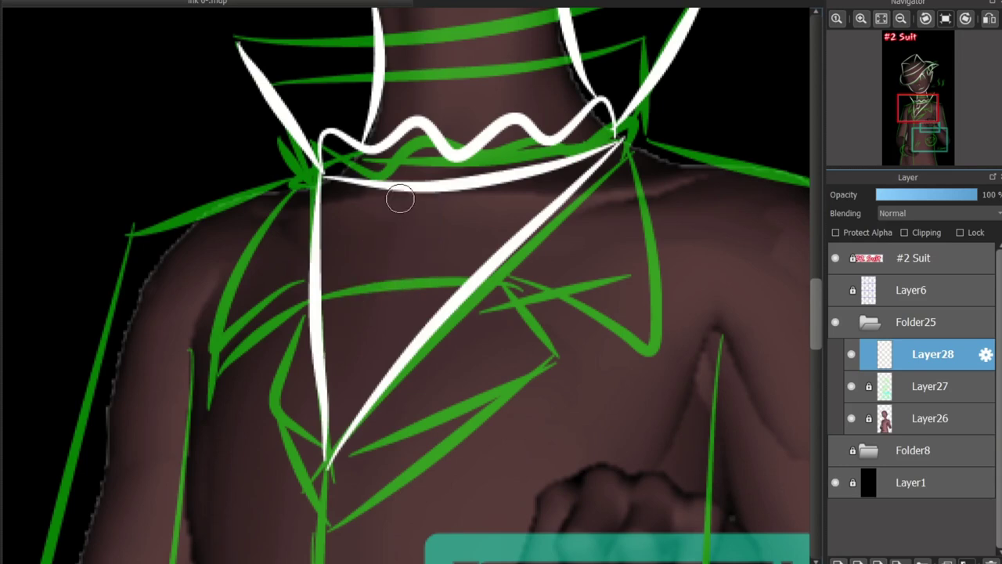
- Ink the necktie's knot and two spreading tail lines inside the jacket's V-shaped opening
mouse_move(397, 196)
mouse_down()
mouse_move(420, 217)
mouse_move(347, 335)
mouse_up()
drag(374, 275, 329, 423)
key(ctrl+z)
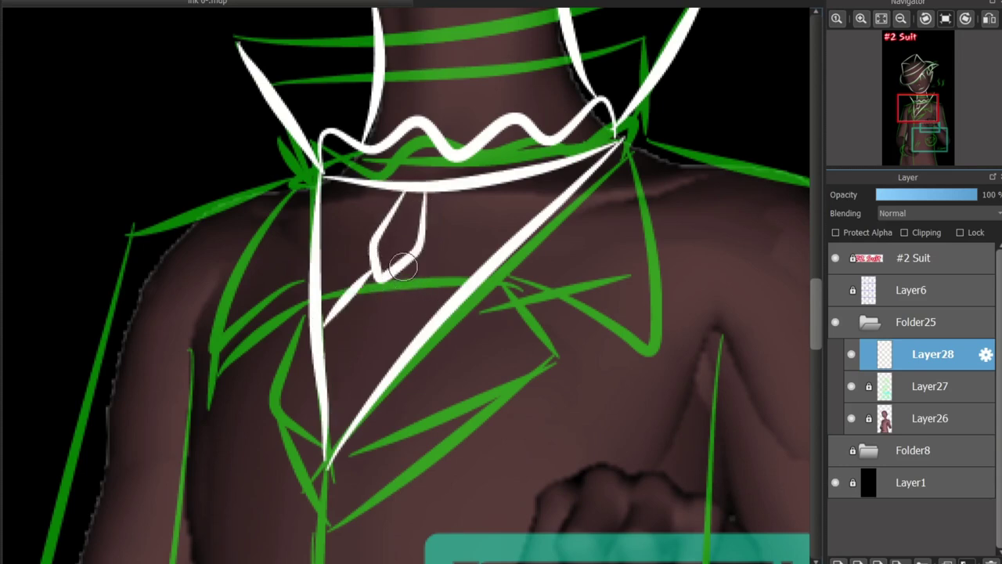
drag(439, 401, 533, 376)
key(ctrl+z)
- Ink the pointed upper lapels on both sides of the jacket's V-shaped opening
scroll(476, 230, up, 5)
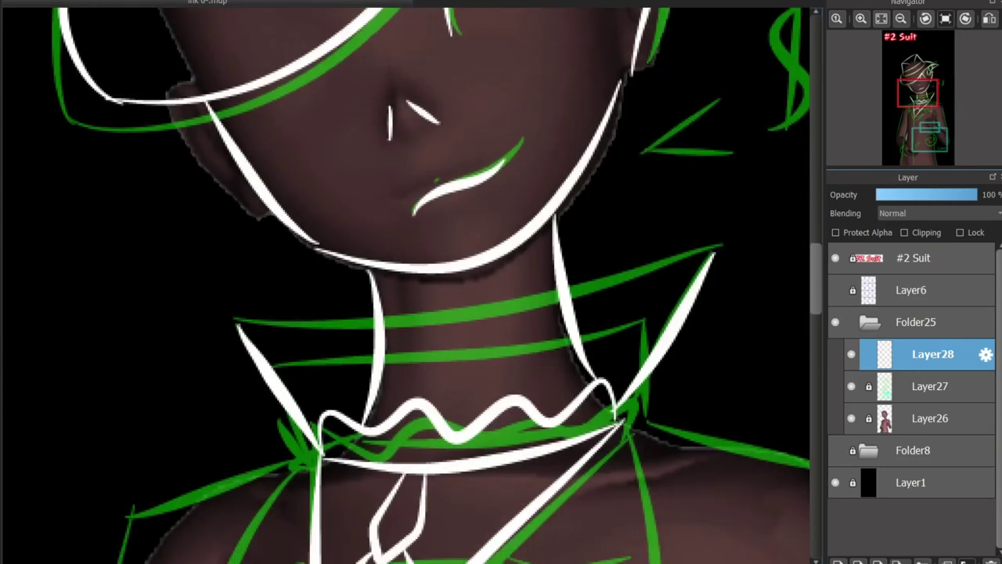
scroll(749, 313, down, 5)
mouse_move(622, 83)
mouse_down()
mouse_move(672, 281)
mouse_move(505, 220)
mouse_up()
mouse_move(317, 121)
mouse_down()
mouse_move(183, 326)
mouse_move(308, 249)
mouse_up()
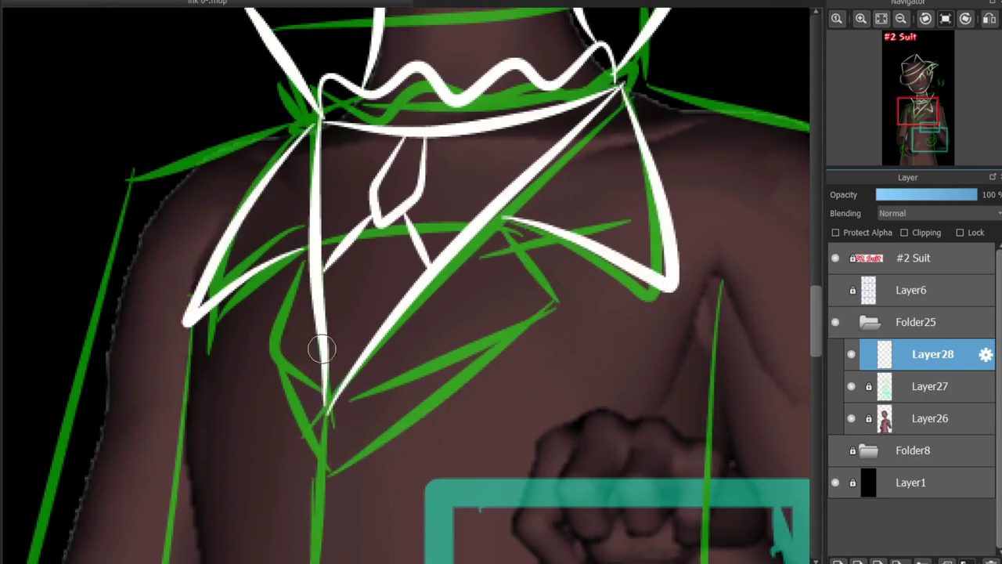
- Ink the angular lower lapels on both sides, running from the upper lapels to the tip of the V
mouse_move(502, 218)
mouse_down()
mouse_move(544, 302)
mouse_move(329, 457)
mouse_up()
drag(302, 257, 329, 457)
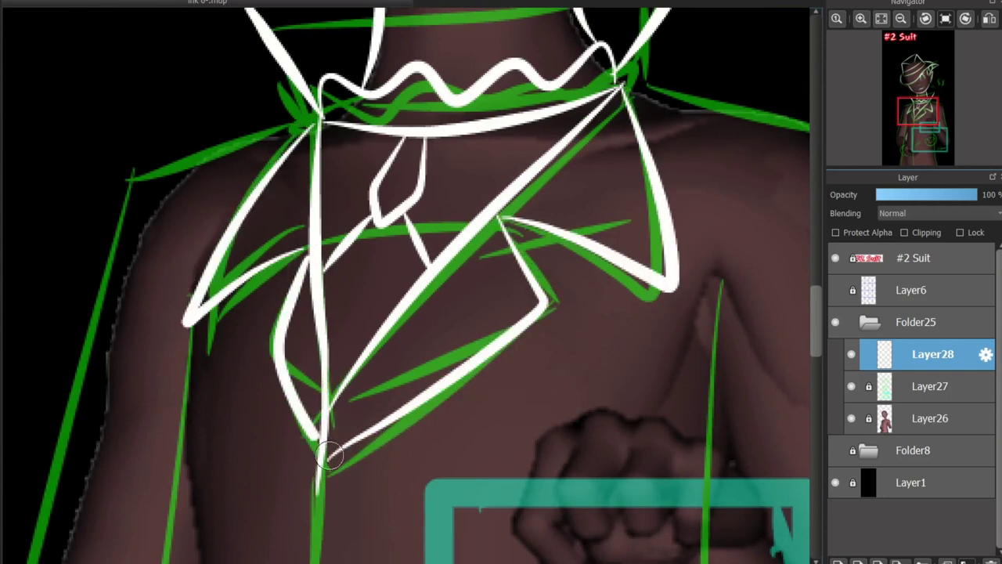
key(ctrl+z)
drag(304, 252, 313, 460)
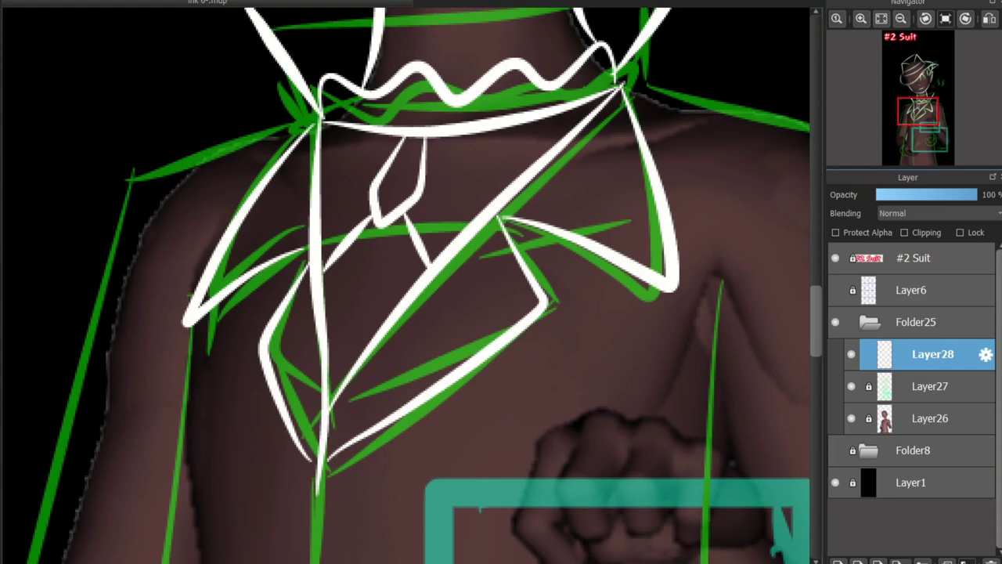
- Ink the outline of the closed fist at the chest and the curved lines separating its fingers
scroll(501, 314, down, 5)
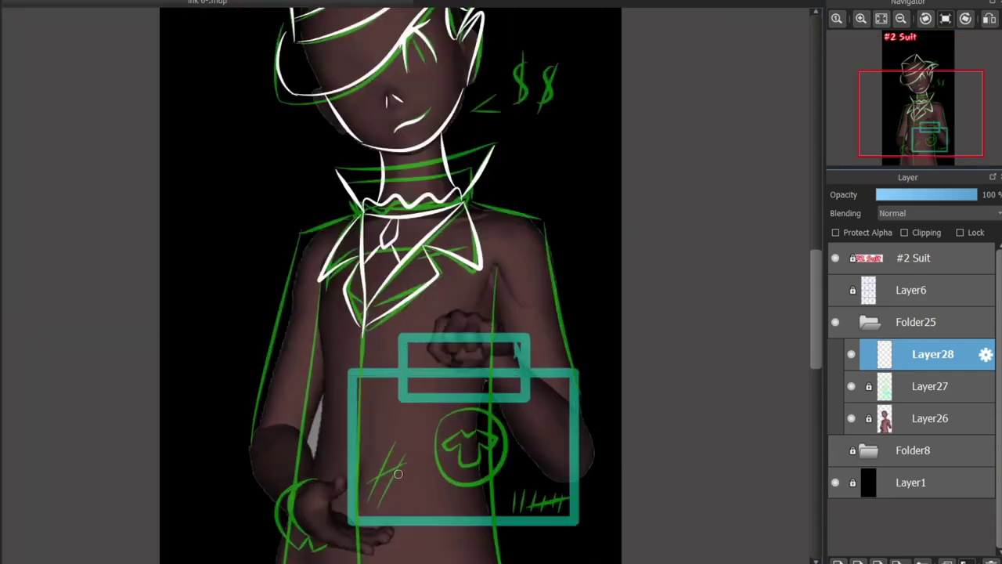
scroll(454, 235, up, 8)
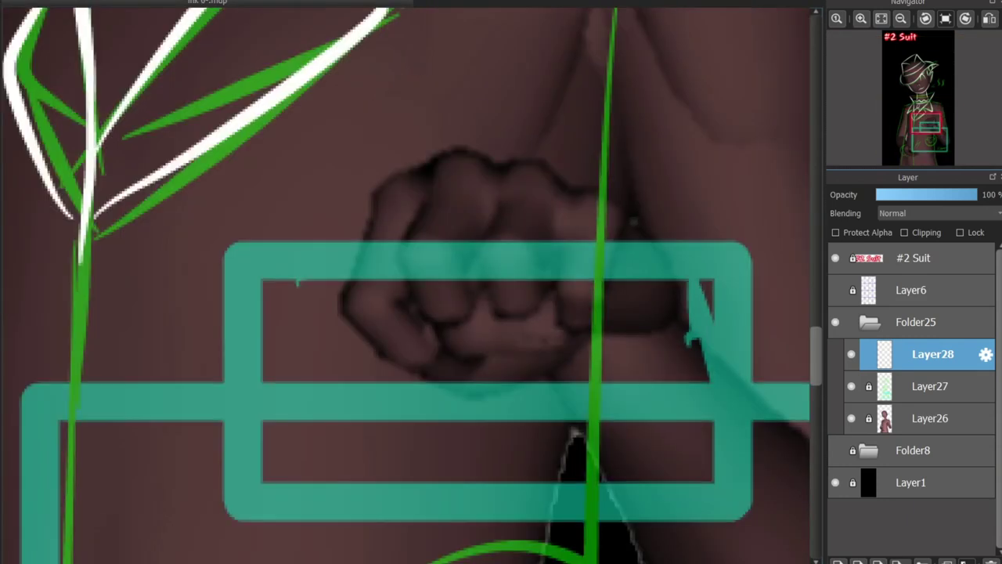
mouse_move(379, 175)
mouse_down()
mouse_move(349, 338)
mouse_move(591, 342)
mouse_move(630, 227)
mouse_up()
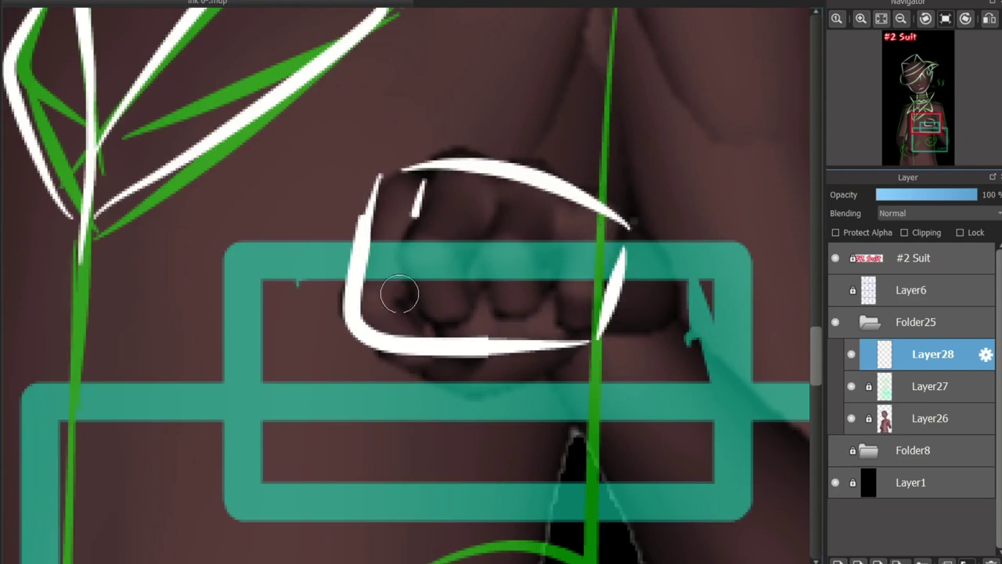
drag(427, 206, 421, 329)
drag(496, 213, 487, 331)
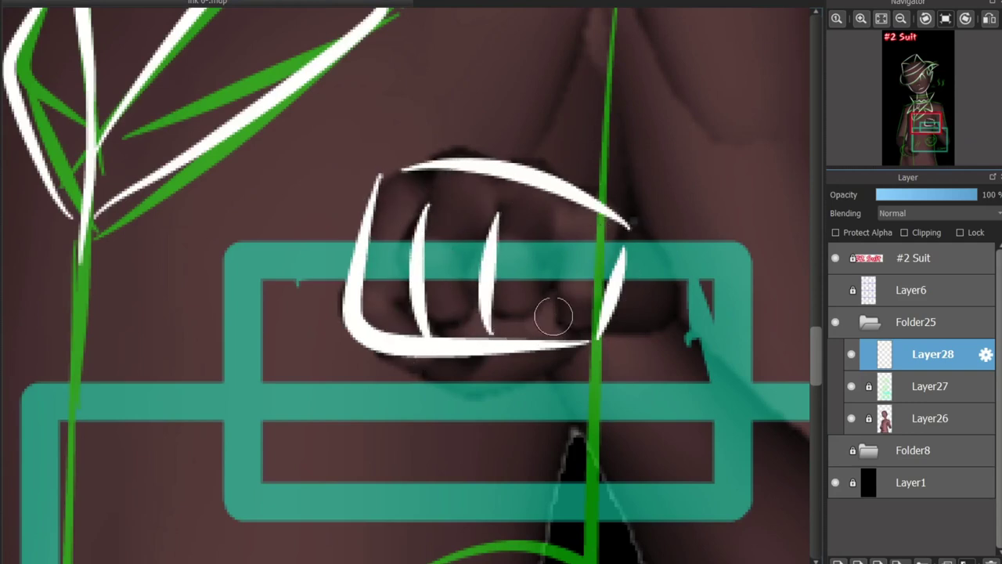
drag(564, 235, 553, 336)
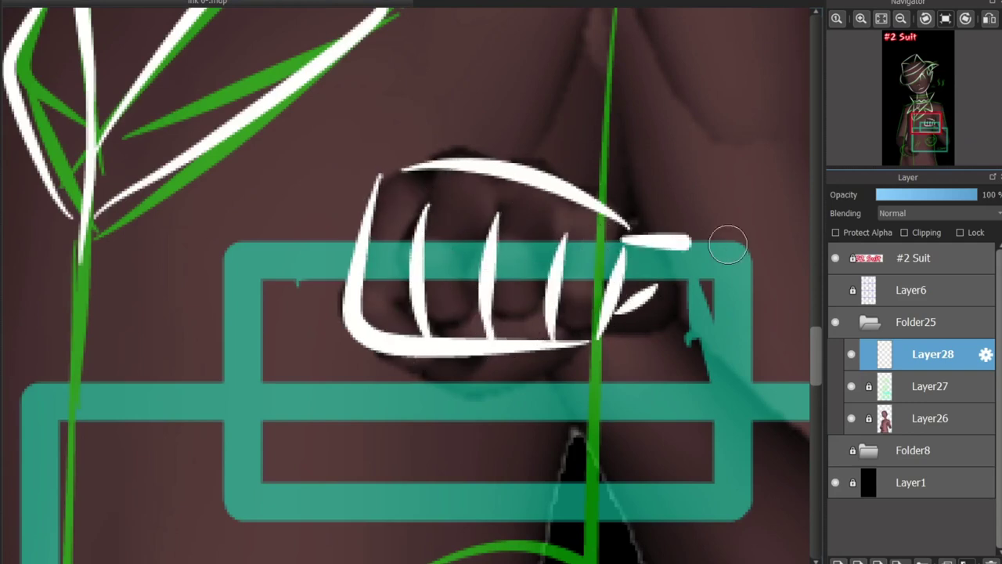
- Ink a round speech bubble beside the face, with its pointed tail and two dollar signs inside
scroll(425, 338, down, 3)
scroll(425, 338, down, 1)
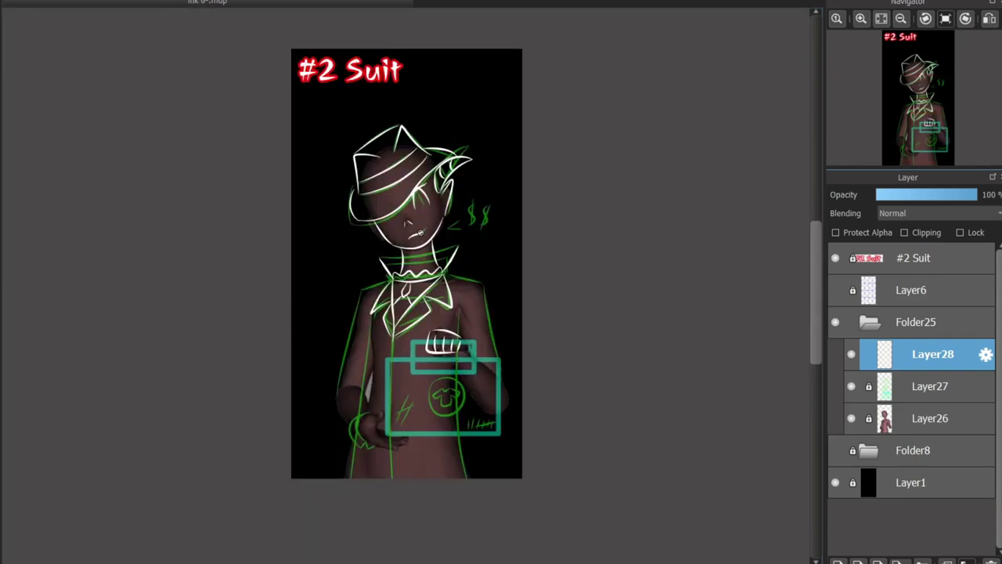
scroll(559, 196, up, 5)
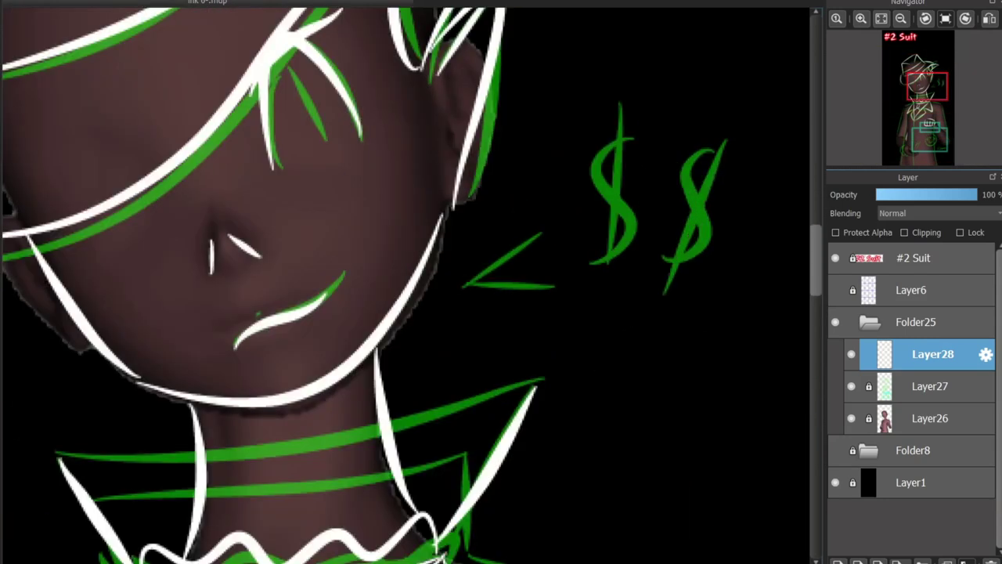
drag(526, 226, 554, 287)
mouse_move(613, 155)
mouse_down()
mouse_move(429, 155)
mouse_move(401, 239)
mouse_up()
drag(437, 106, 422, 268)
drag(557, 147, 475, 273)
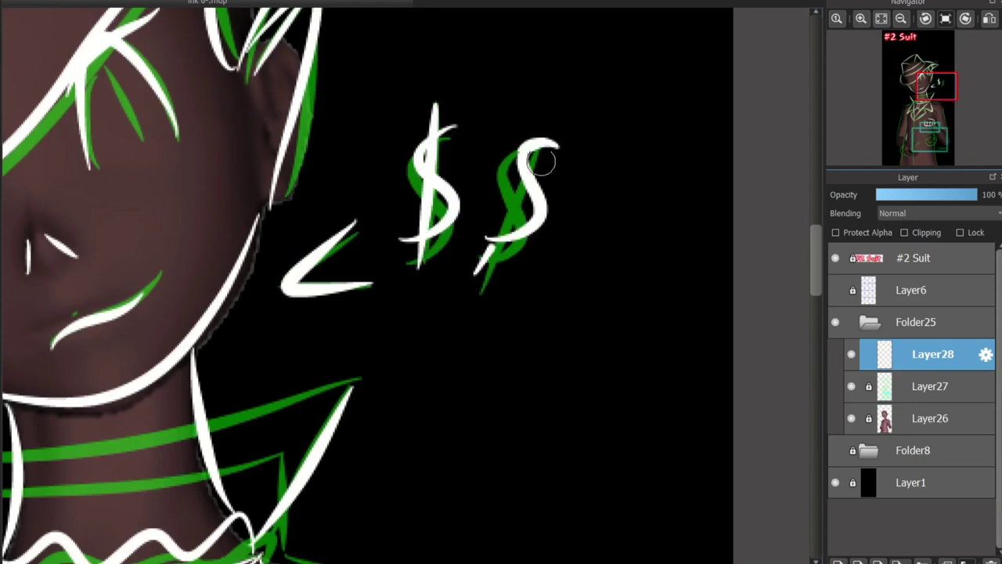
drag(562, 125, 492, 249)
mouse_move(356, 188)
mouse_down()
mouse_move(387, 291)
mouse_move(517, 285)
mouse_up()
- Hide the green sketch and mannequin layers to examine the white ink, and show them again
scroll(445, 393, down, 3)
scroll(445, 393, down, 1)
click(851, 386)
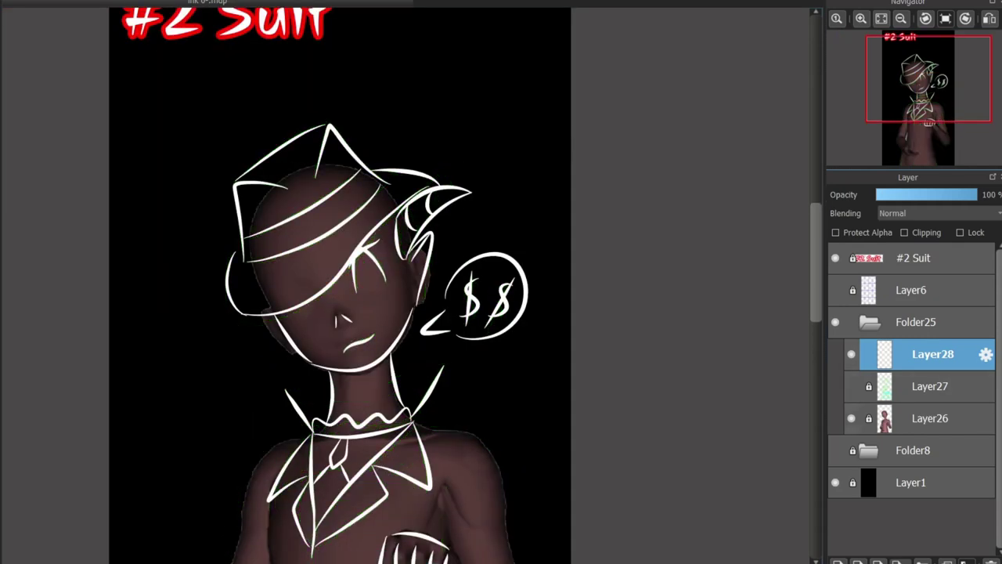
click(851, 418)
scroll(340, 313, down, 3)
key(ctrl+z)
key(ctrl+z)
- Add a new layer beneath the character ink on Layer28 and lock Layer28
key(ctrl+shift+n)
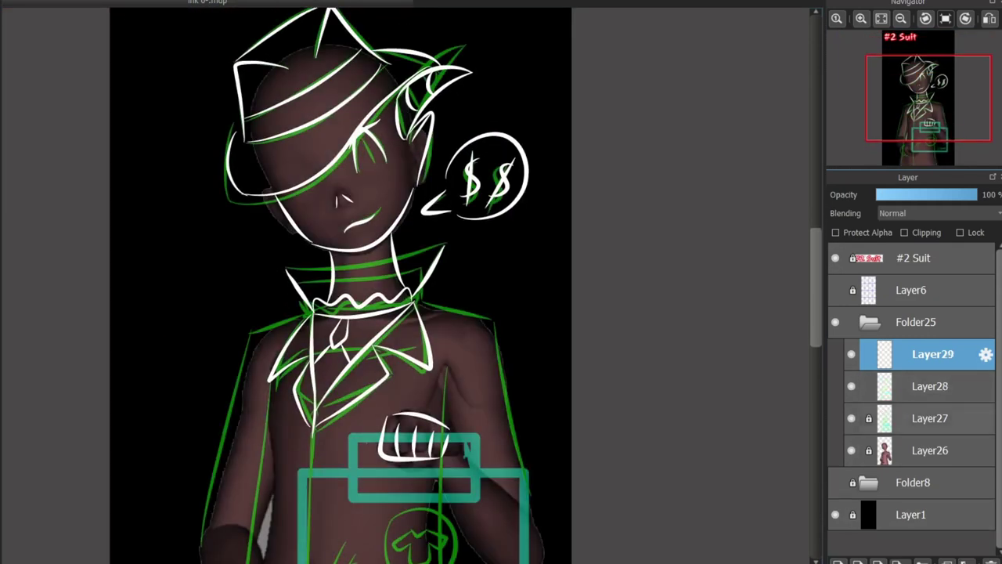
click(931, 386)
scroll(340, 313, down, 2)
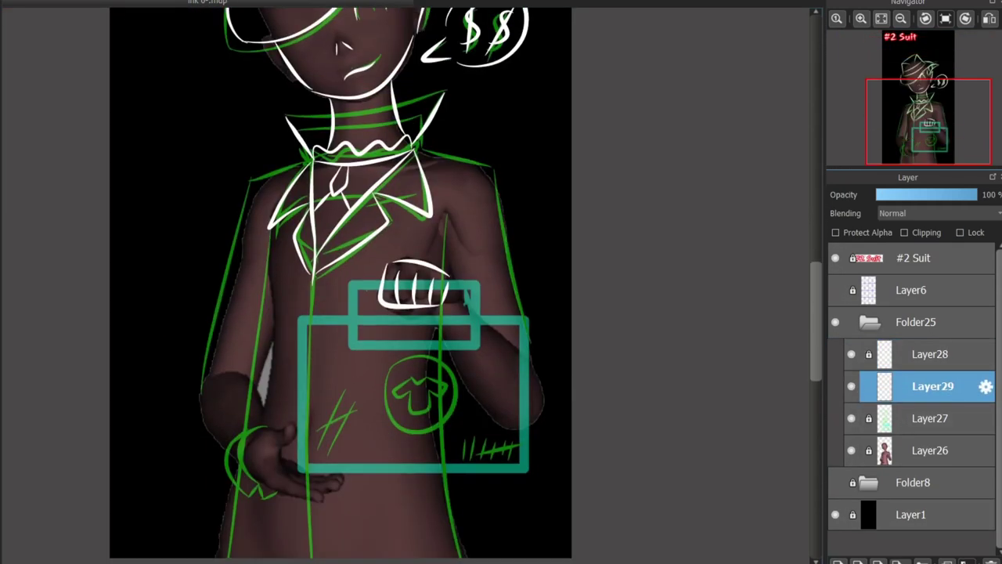
- Ink the outer and inner outlines of the briefcase handle around the fist on Layer29
scroll(340, 313, up, 3)
scroll(514, 75, up, 2)
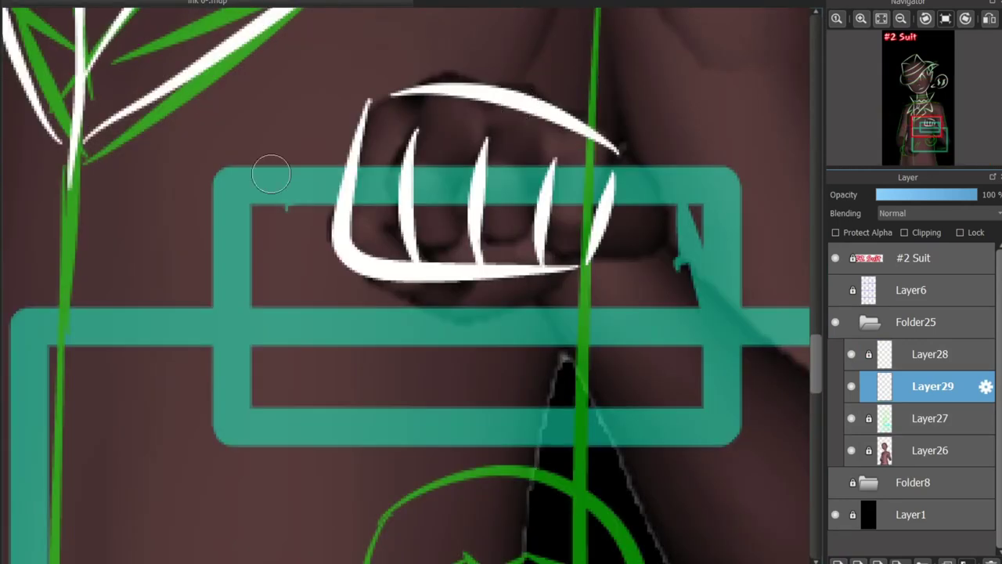
mouse_move(216, 176)
mouse_down()
mouse_move(668, 143)
mouse_move(712, 156)
mouse_up()
key(ctrl+z)
mouse_move(206, 311)
mouse_down()
mouse_move(626, 148)
mouse_move(736, 309)
mouse_up()
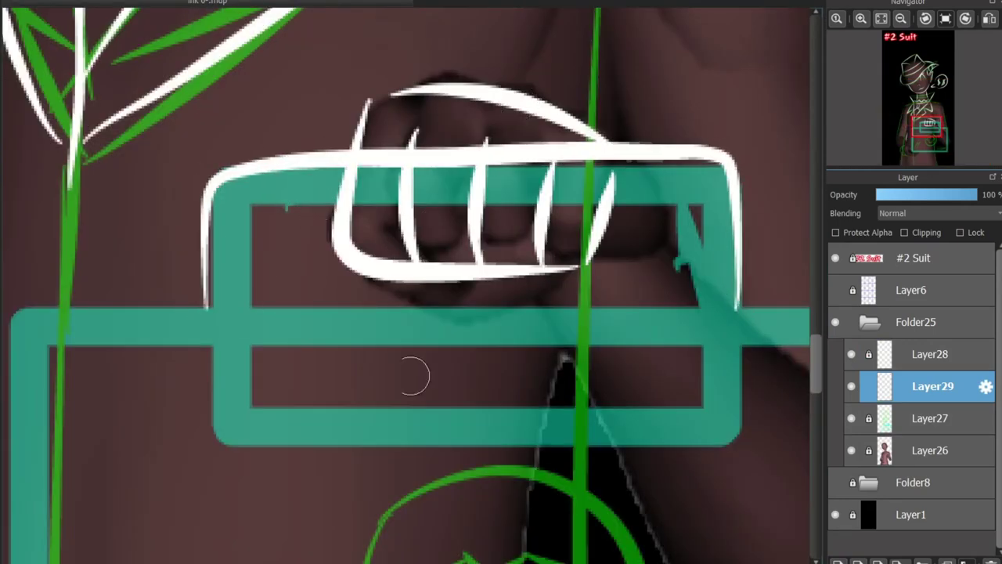
mouse_move(255, 309)
mouse_down()
mouse_move(328, 210)
mouse_move(663, 212)
mouse_move(487, 193)
mouse_move(677, 199)
mouse_move(691, 309)
mouse_up()
key(ctrl+z)
mouse_move(395, 340)
mouse_down()
mouse_move(340, 368)
mouse_move(528, 368)
mouse_up()
key(ctrl+z)
- Ink the briefcase body from the handle around its left side, including the outer parts of the top edge
mouse_move(391, 305)
mouse_down()
mouse_move(217, 293)
mouse_move(207, 540)
mouse_up()
scroll(513, 316, down, 3)
mouse_move(454, 123)
mouse_down()
mouse_move(349, 127)
mouse_move(345, 415)
mouse_move(349, 130)
mouse_move(459, 431)
mouse_move(576, 438)
mouse_up()
key(ctrl+z)
key(ctrl+z)
key(ctrl+z)
scroll(486, 557, right, 5)
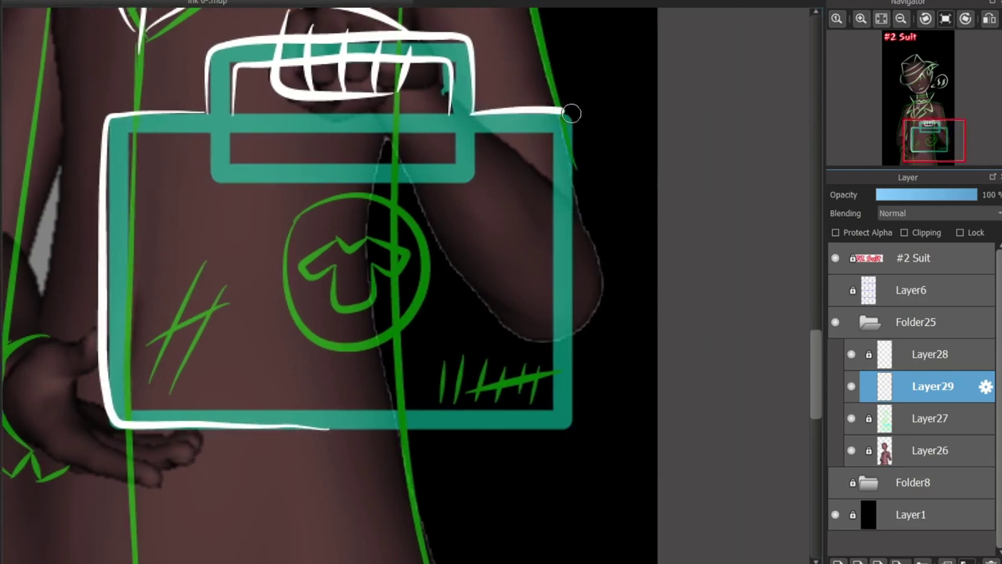
- Ink the briefcase's right side and bottom edge, joining them at a rounded lower corner
mouse_move(572, 114)
mouse_down()
mouse_move(578, 355)
mouse_move(566, 431)
mouse_up()
scroll(435, 440, up, 2)
mouse_move(215, 415)
mouse_down()
mouse_move(707, 420)
mouse_move(447, 436)
mouse_move(676, 428)
mouse_move(594, 407)
mouse_move(717, 408)
mouse_up()
key(ctrl+z)
key(ctrl+z)
key(ctrl+z)
key(ctrl+z)
drag(725, 301, 726, 404)
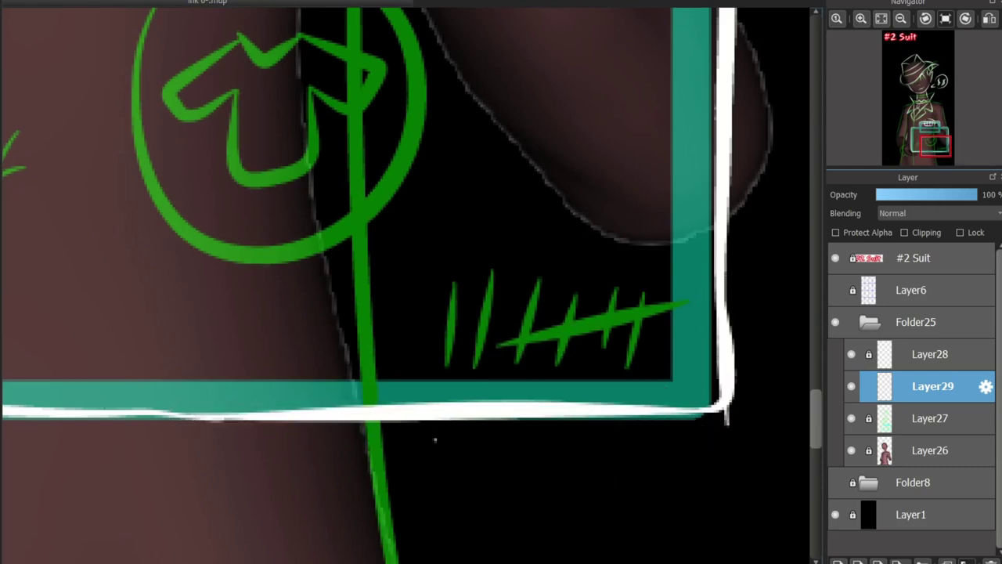
- Isolate the briefcase ink over the mannequin to examine it, restore the other layers and reselect Layer29
key(ctrl+h)
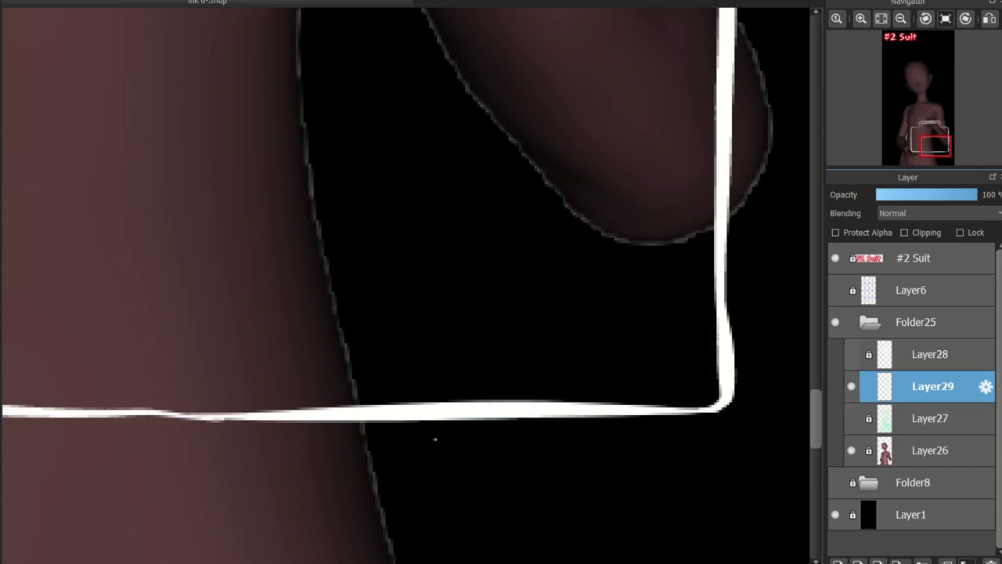
click(931, 450)
key(ctrl+h)
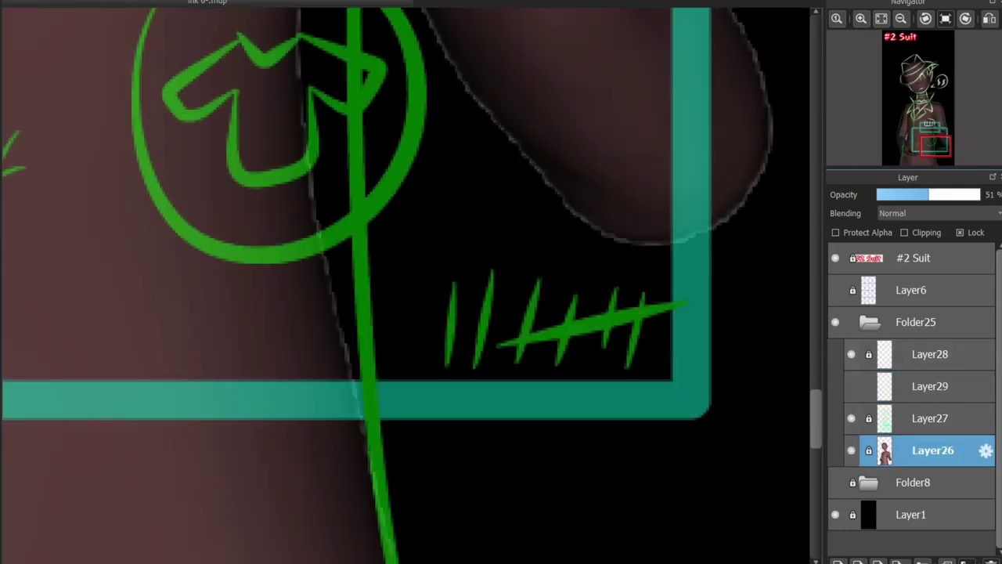
click(933, 386)
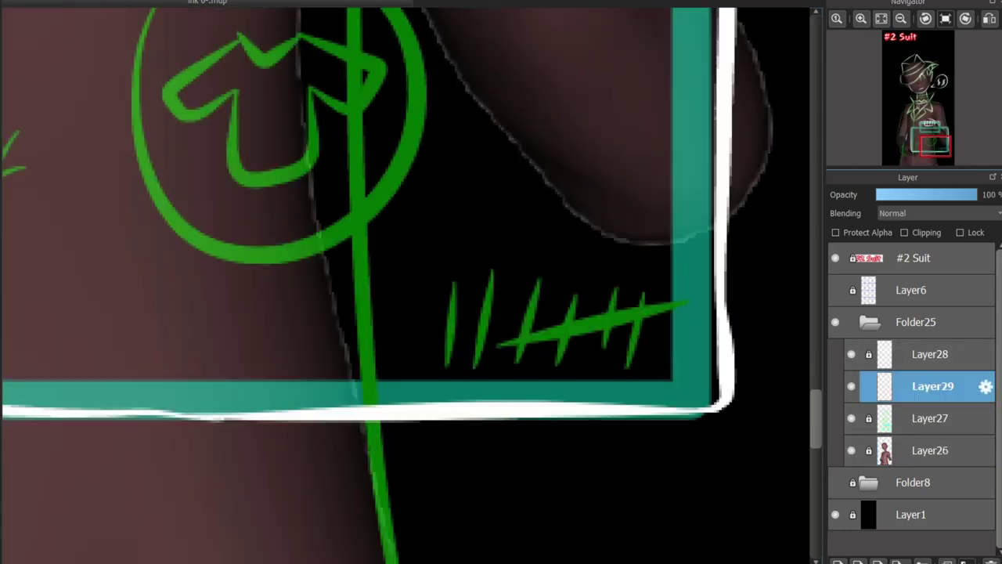
- Erase the briefcase handle lines that cross the fingers of the fist
scroll(501, 282, down, 5)
scroll(257, 224, up, 1)
scroll(257, 224, up, 4)
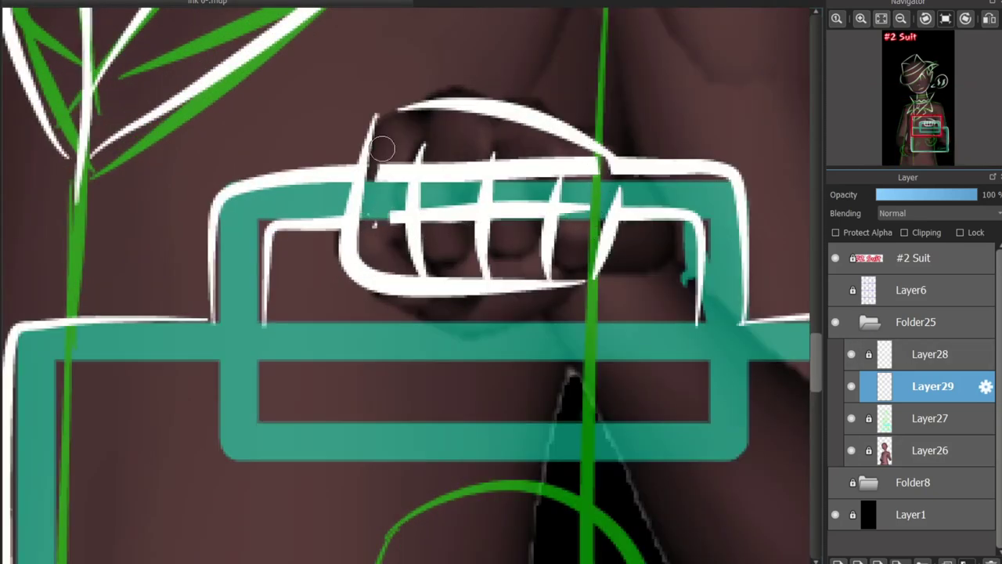
drag(395, 213, 436, 214)
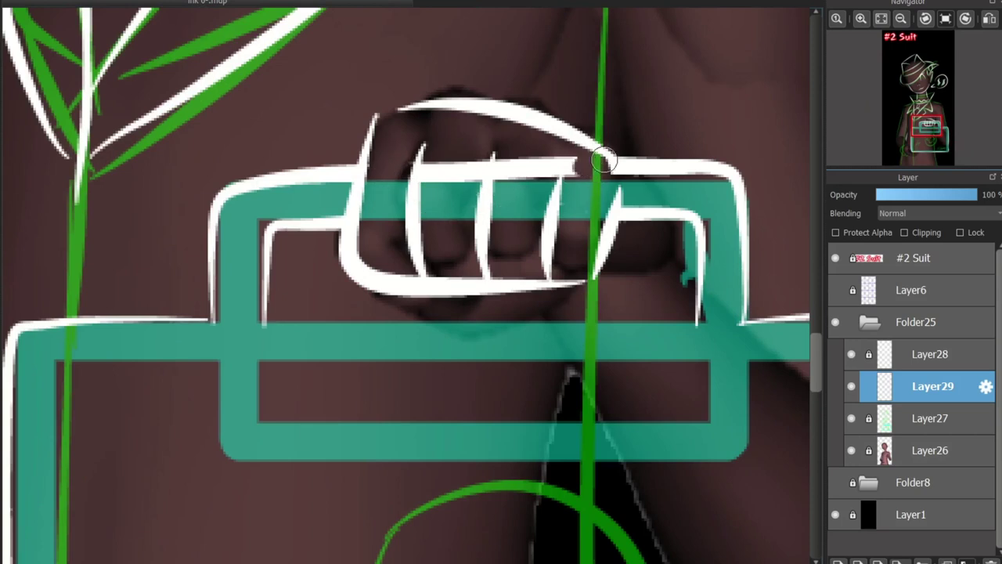
mouse_move(573, 152)
mouse_down()
mouse_move(416, 174)
mouse_move(572, 172)
mouse_up()
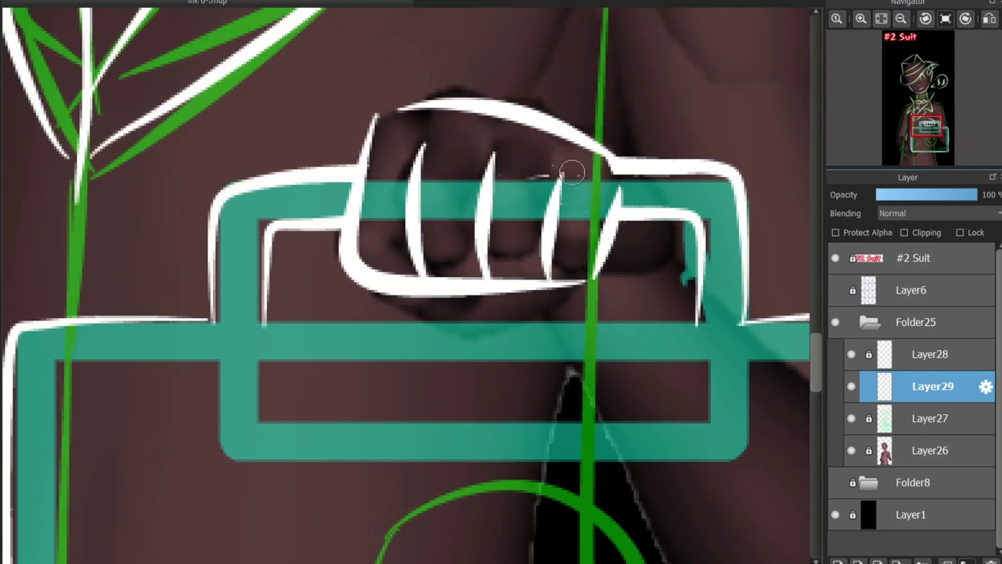
- Ink the missing edge of the fist where it meets the handle and a curved thumb stroke beneath the fingers
scroll(640, 227, up, 1)
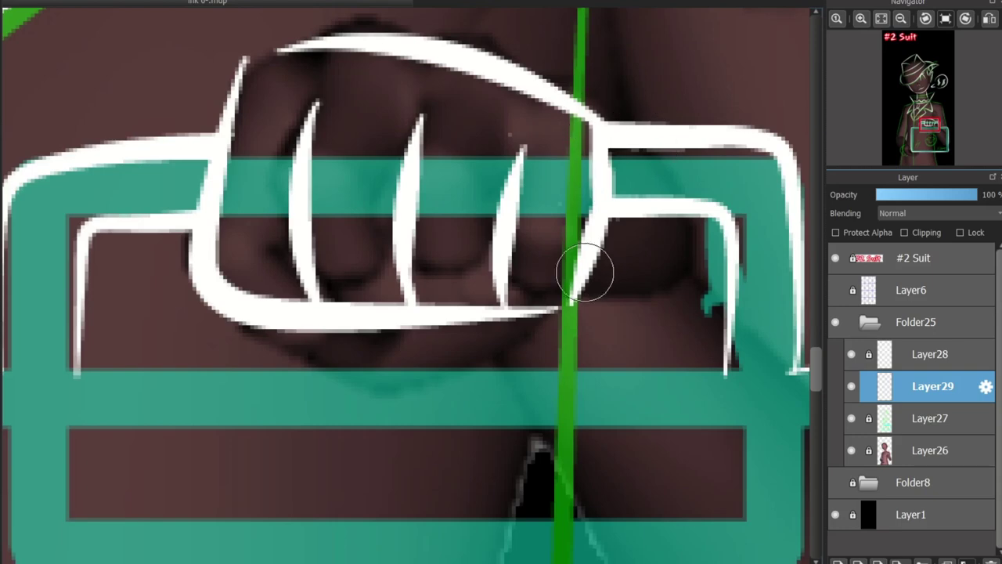
mouse_move(399, 331)
mouse_down()
mouse_move(286, 340)
mouse_move(265, 328)
mouse_move(376, 381)
mouse_up()
scroll(404, 387, down, 2)
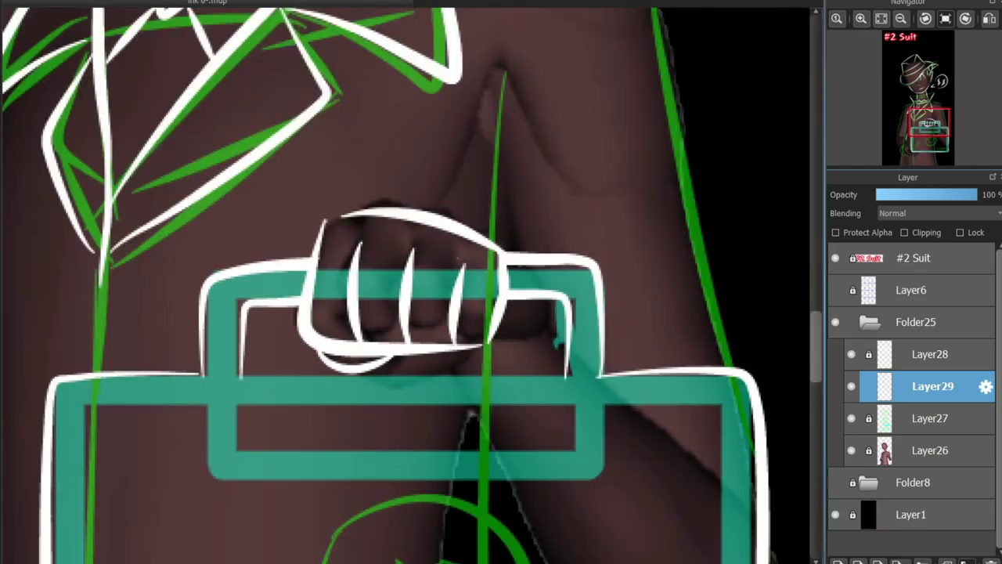
- Ink the briefcase's top edge straight across beneath the handle, redoing the stroke until it joins both upper corners
scroll(235, 235, up, 1)
mouse_move(159, 329)
mouse_down()
mouse_move(159, 95)
mouse_move(589, 100)
mouse_up()
key(ctrl+z)
key(ctrl+z)
drag(110, 105, 617, 103)
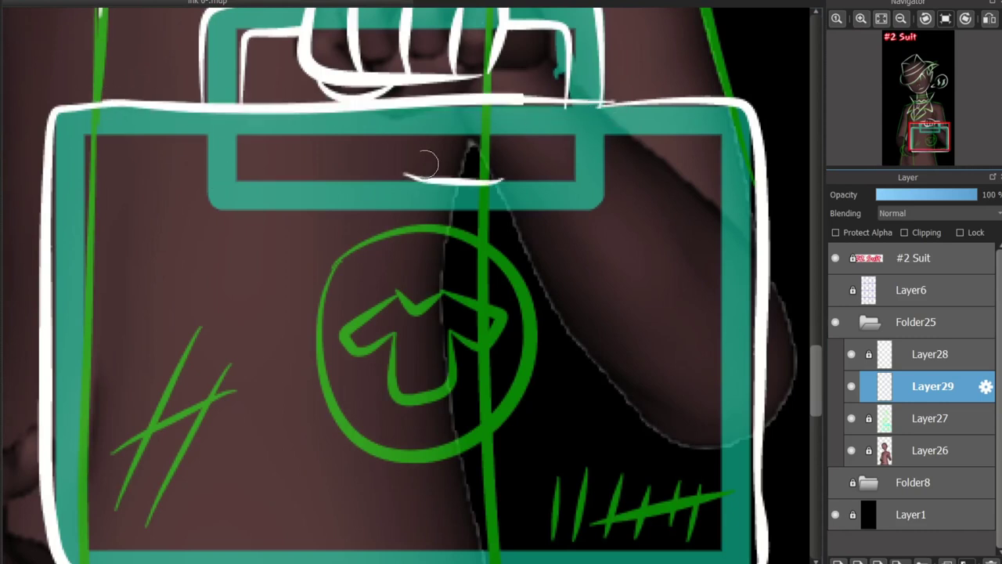
key(ctrl+z)
drag(110, 105, 619, 105)
key(ctrl+z)
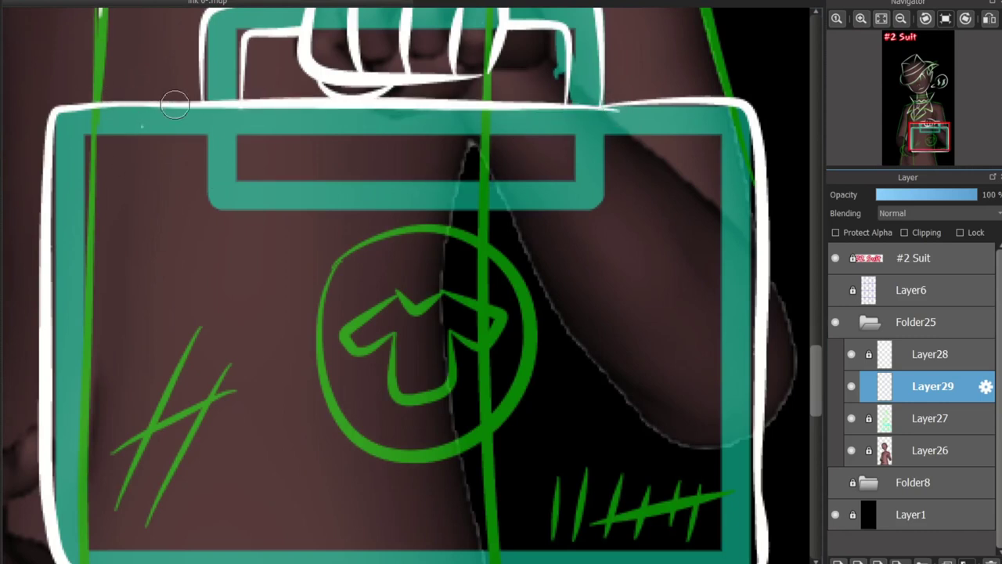
- Ink a diagonal corner piece across each of the briefcase's two upper corners
drag(175, 104, 48, 235)
mouse_move(602, 102)
mouse_down()
mouse_move(756, 246)
mouse_move(748, 235)
mouse_up()
key(ctrl+z)
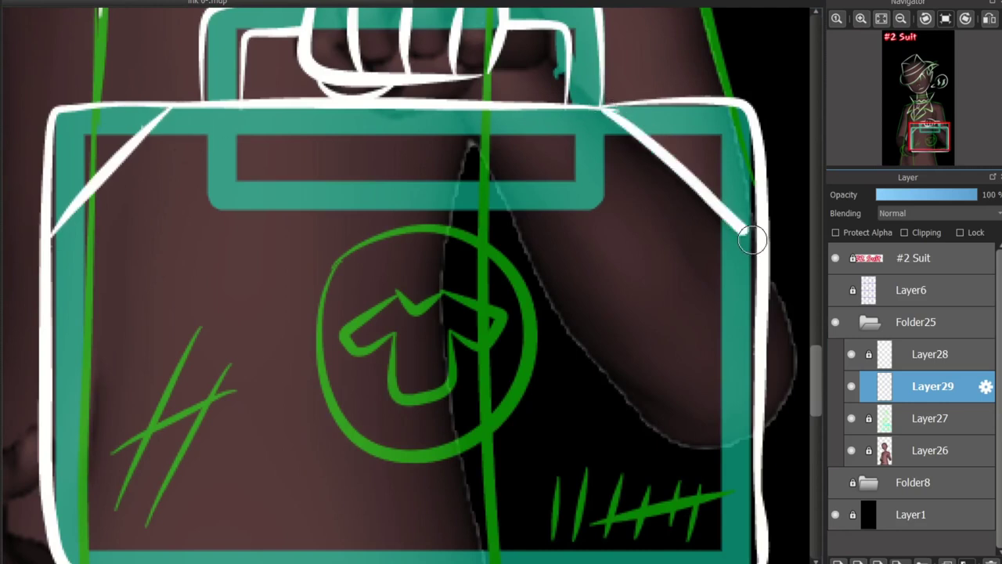
- Ink four short parallel slanted tally strokes inside the briefcase near its right edge
scroll(693, 421, down, 3)
drag(679, 147, 732, 179)
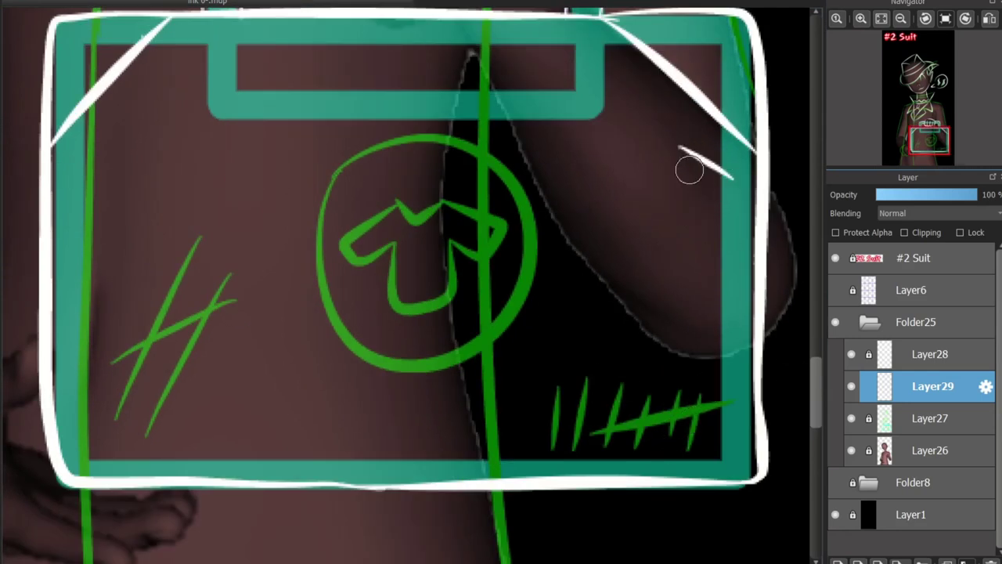
drag(689, 227, 736, 254)
drag(709, 141, 710, 263)
key(ctrl+z)
- Ink a diagonal corner piece across each of the briefcase's two lower corners, redoing the right one
mouse_move(631, 473)
mouse_down()
mouse_move(743, 375)
mouse_move(711, 375)
mouse_move(740, 356)
mouse_up()
key(ctrl+z)
key(ctrl+z)
key(ctrl+z)
key(ctrl+z)
drag(614, 476, 748, 332)
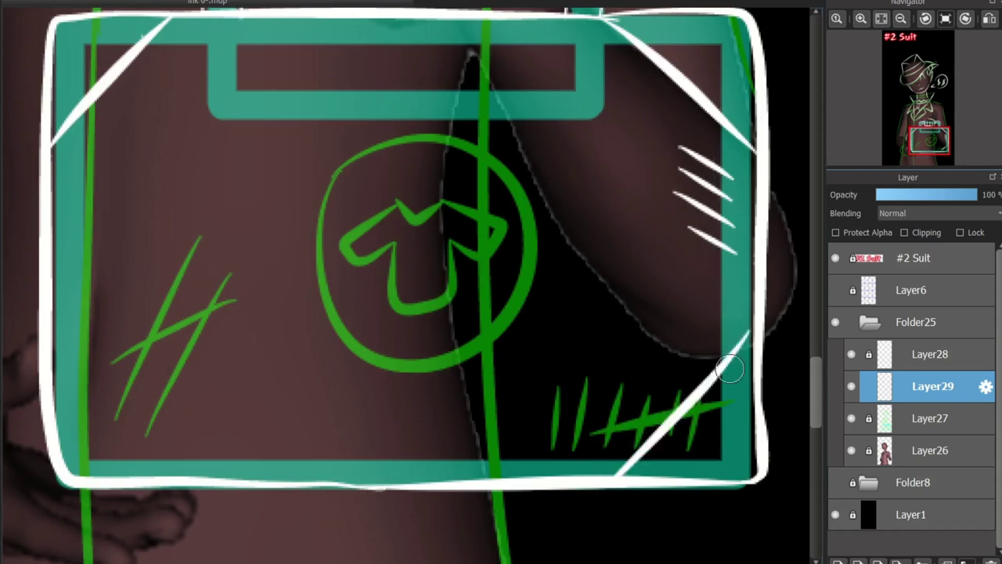
drag(50, 310, 196, 460)
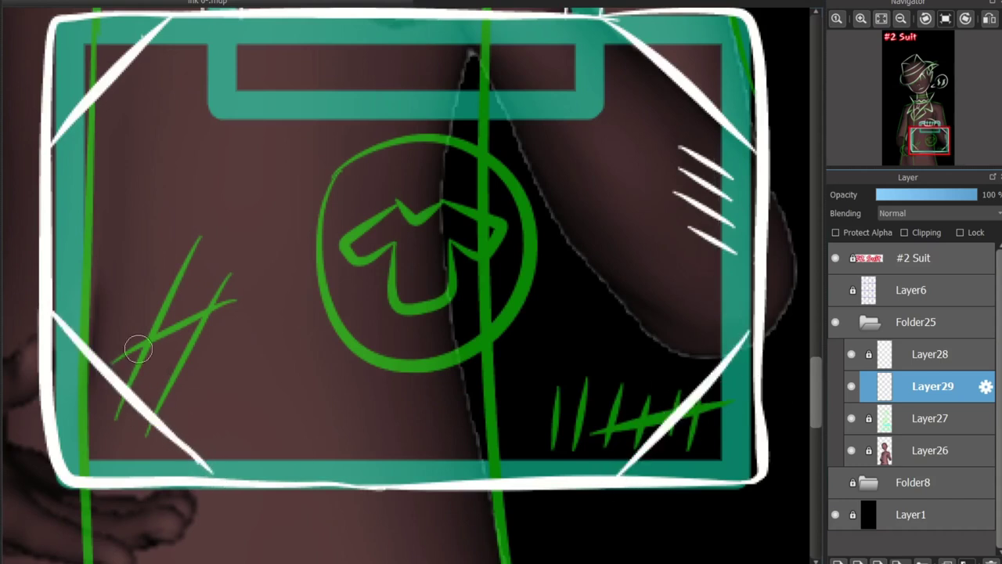
- Ink two long slanted scratch marks with a stroke crossing them on the left part of the briefcase face
drag(123, 274, 213, 122)
drag(181, 337, 278, 114)
drag(163, 206, 239, 316)
- Add red accents: a stroke at the eye, a small mark under the mouth and a line across the briefcase's tally strokes
scroll(803, 383, down, 3)
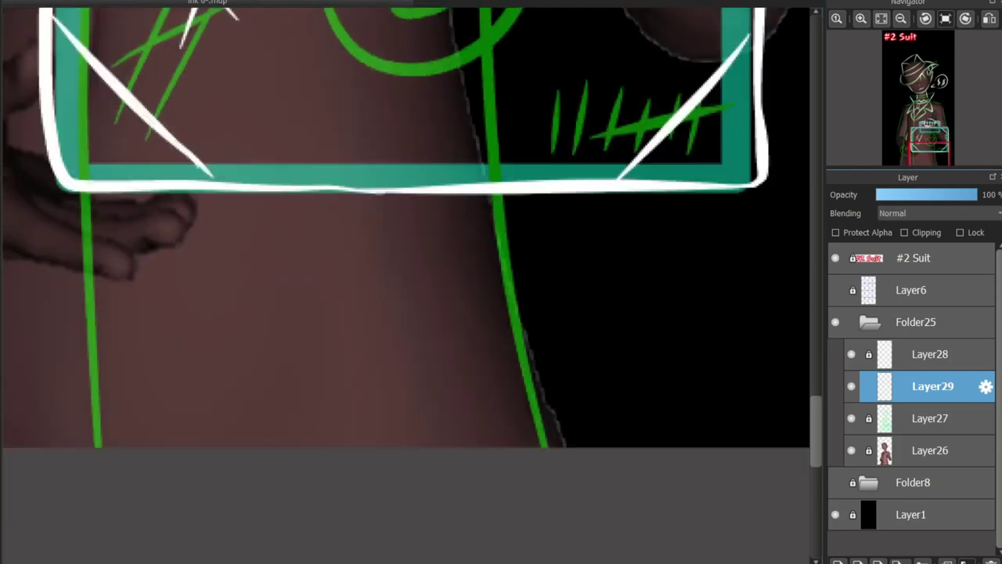
scroll(399, 282, up, 10)
scroll(400, 282, up, 5)
scroll(400, 282, down, 10)
scroll(399, 282, up, 10)
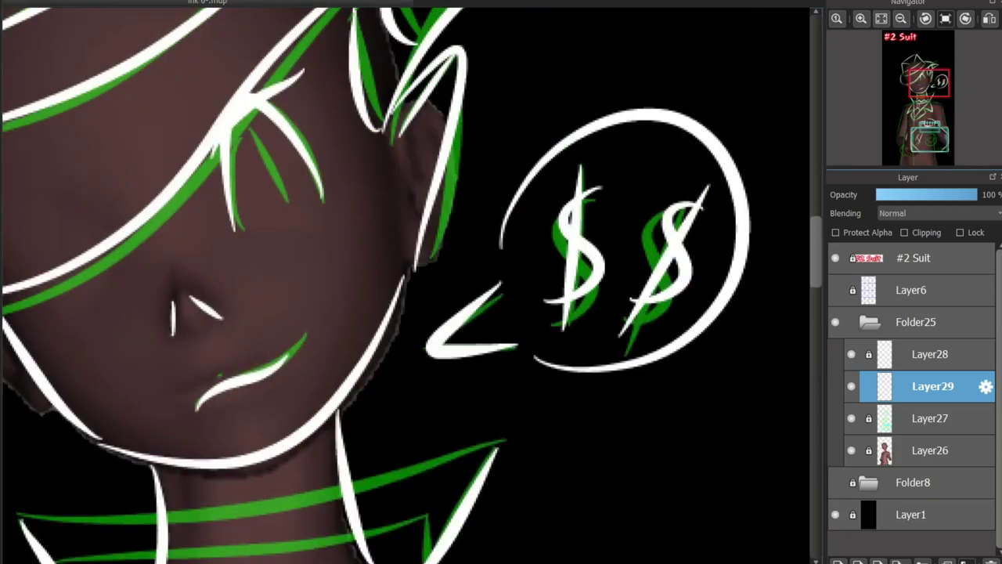
mouse_move(281, 194)
mouse_down()
mouse_move(239, 105)
mouse_move(251, 150)
mouse_up()
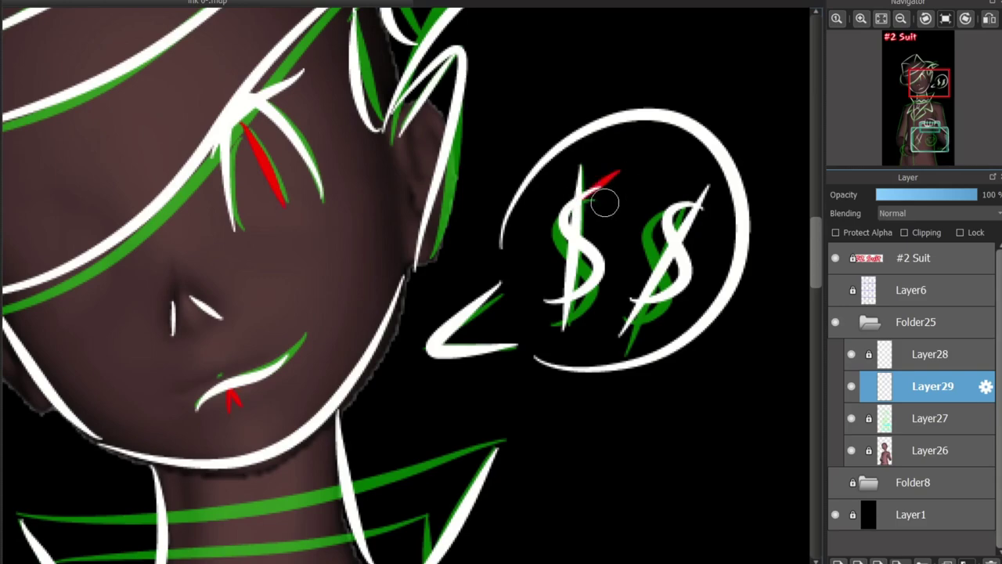
drag(559, 238, 823, 47)
scroll(453, 199, down, 10)
scroll(150, 217, right, 3)
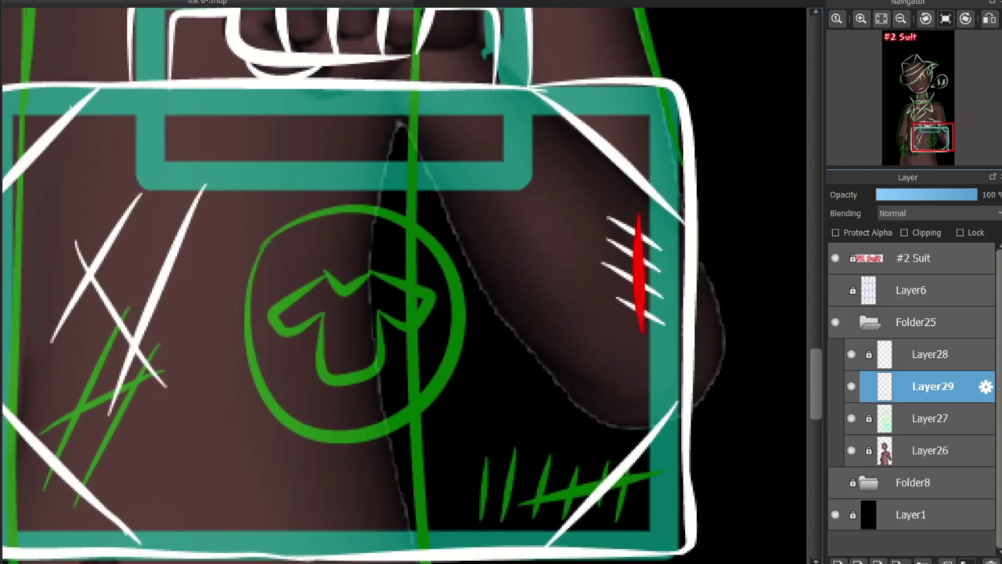
- Ink the open hand behind the briefcase's lower left corner, with thumb, palm crease and outer finger contour
scroll(217, 415, left, 5)
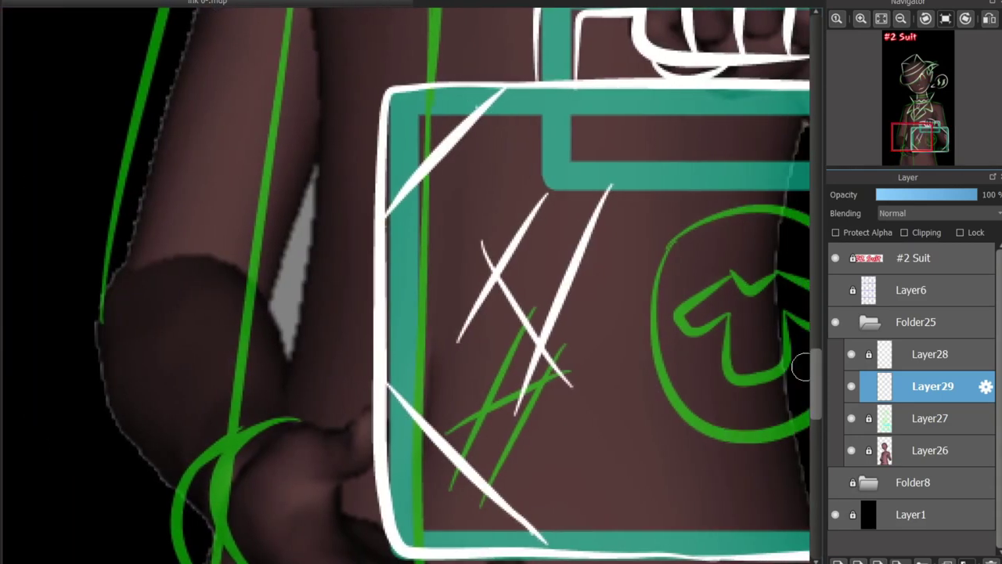
scroll(320, 242, down, 4)
scroll(241, 261, up, 2)
mouse_move(344, 229)
mouse_down()
mouse_move(415, 202)
mouse_move(353, 230)
mouse_up()
key(ctrl+z)
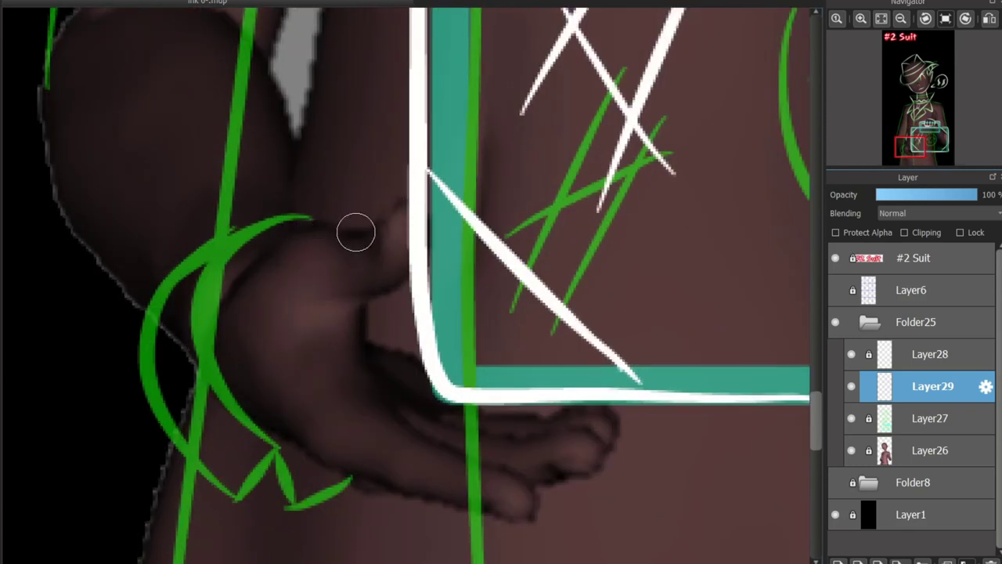
drag(409, 270, 316, 298)
key(ctrl+z)
drag(368, 387, 520, 452)
drag(280, 419, 603, 429)
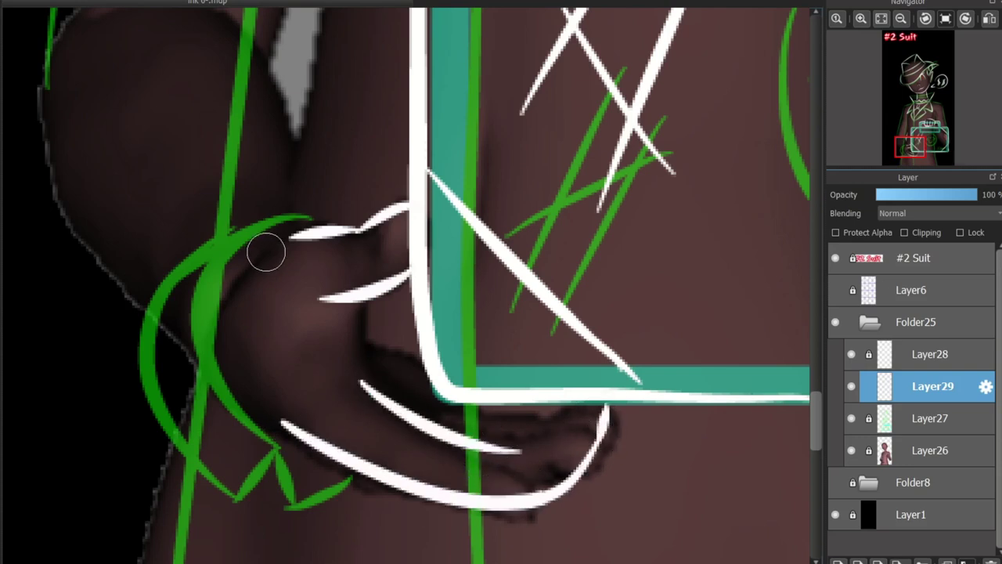
- Ink the open hand's cuff with an inner curve, a notched lower edge and a redone outer curve around the wrist
drag(311, 219, 200, 344)
mouse_move(287, 235)
mouse_down()
mouse_move(234, 310)
mouse_move(294, 440)
mouse_move(348, 473)
mouse_up()
drag(274, 448, 223, 235)
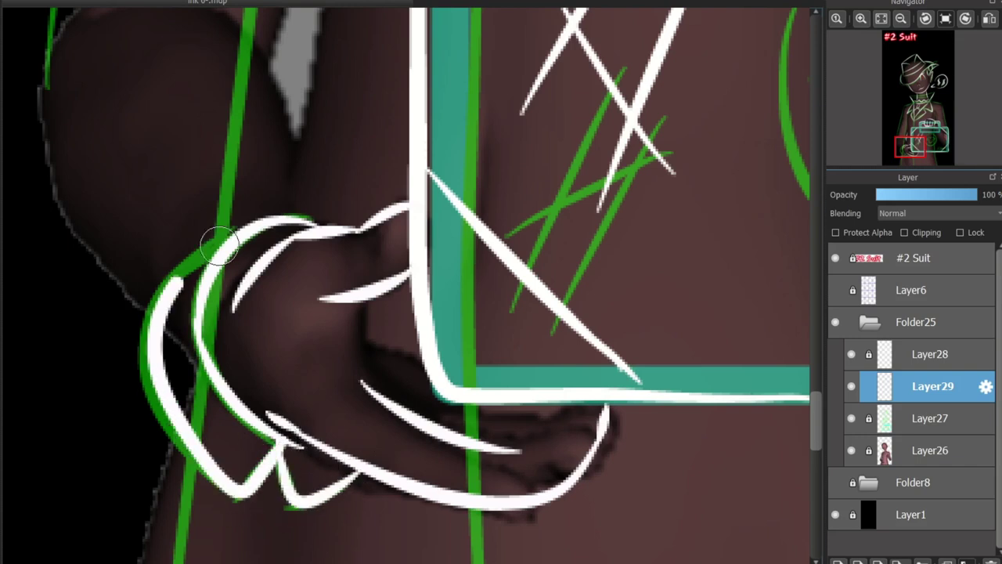
key(ctrl+z)
drag(278, 450, 290, 227)
key(ctrl+z)
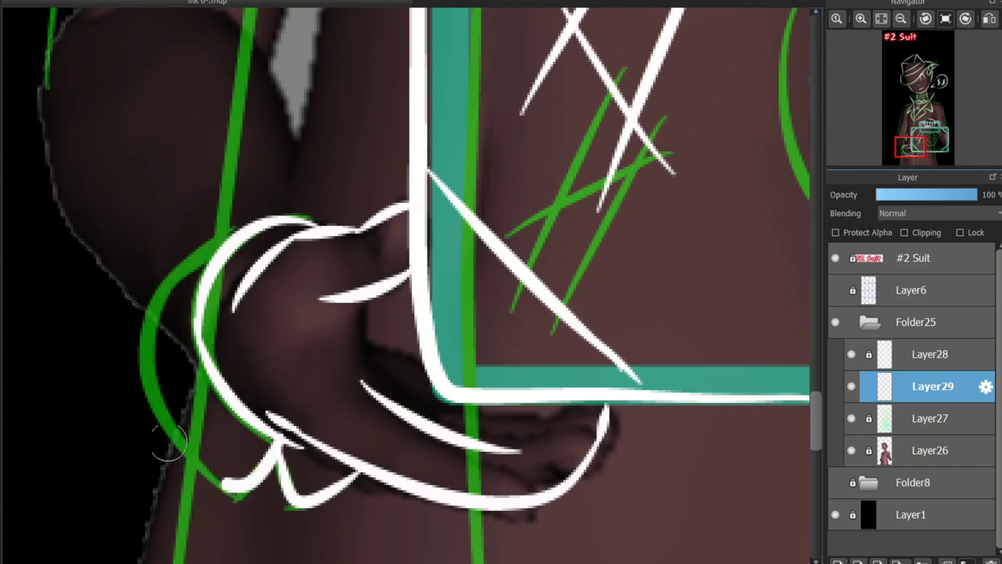
drag(278, 451, 313, 224)
drag(282, 349, 205, 357)
key(ctrl+z)
key(ctrl+z)
mouse_move(278, 450)
mouse_down()
mouse_move(161, 430)
mouse_move(297, 224)
mouse_move(270, 224)
mouse_up()
key(ctrl+z)
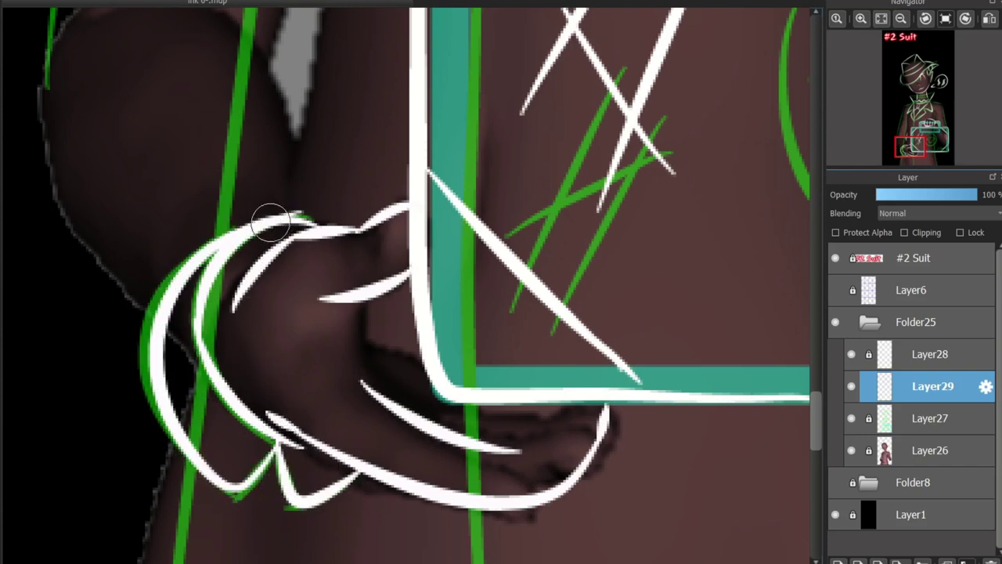
- Ink the upper edge of the standing collar between its two points and erase the part crossing the neck
scroll(394, 377, down, 10)
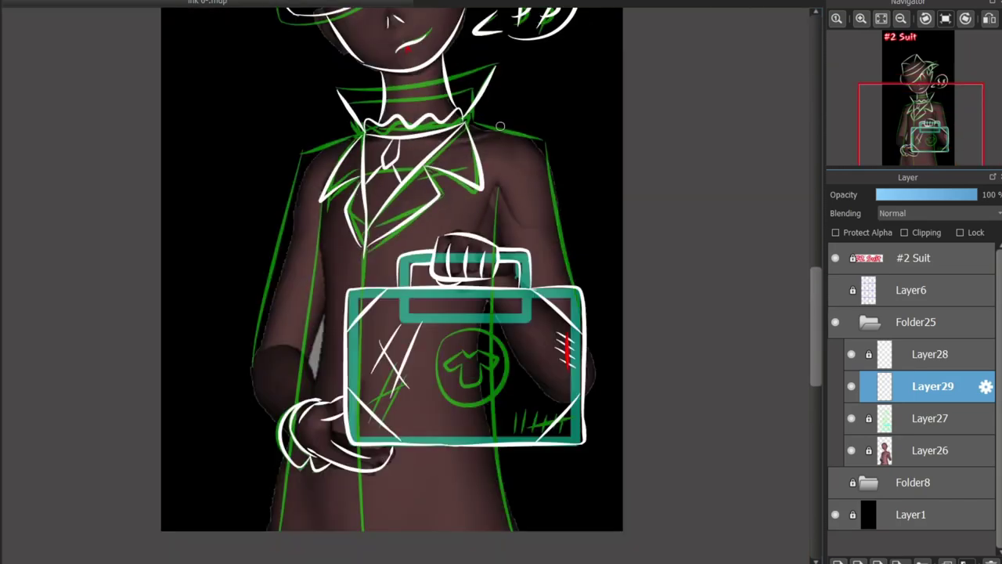
scroll(464, 47, up, 10)
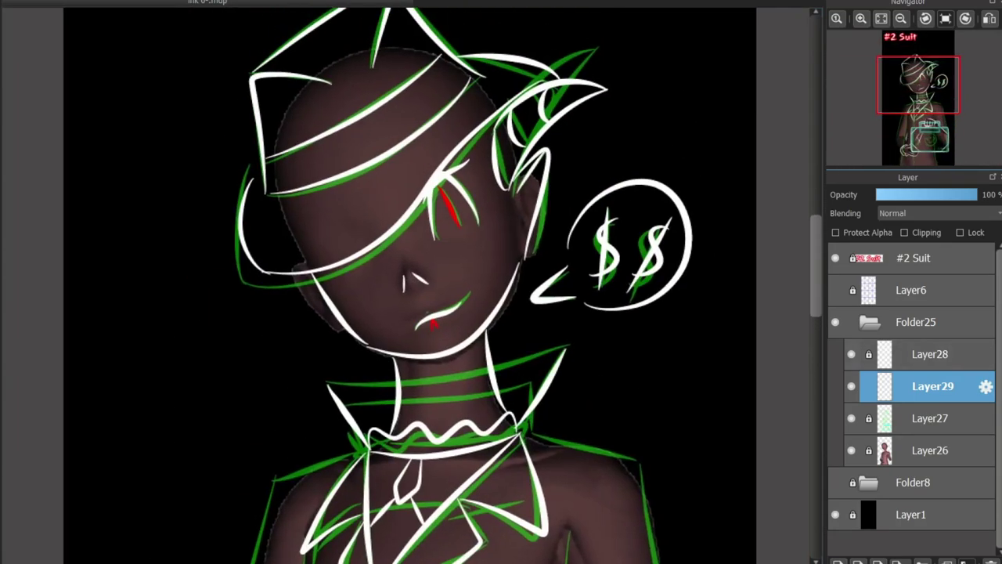
scroll(420, 379, up, 3)
drag(224, 352, 709, 271)
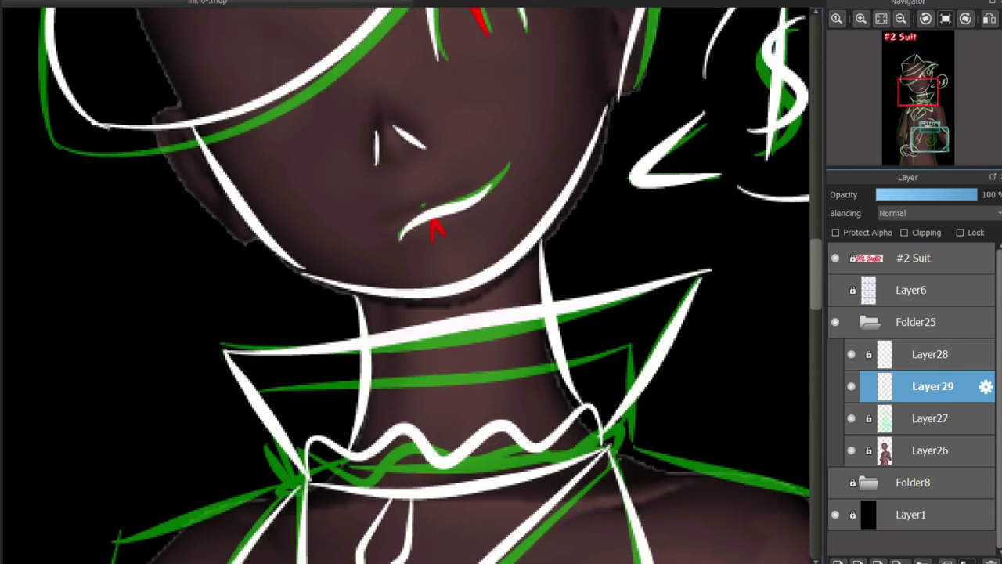
drag(470, 308, 493, 347)
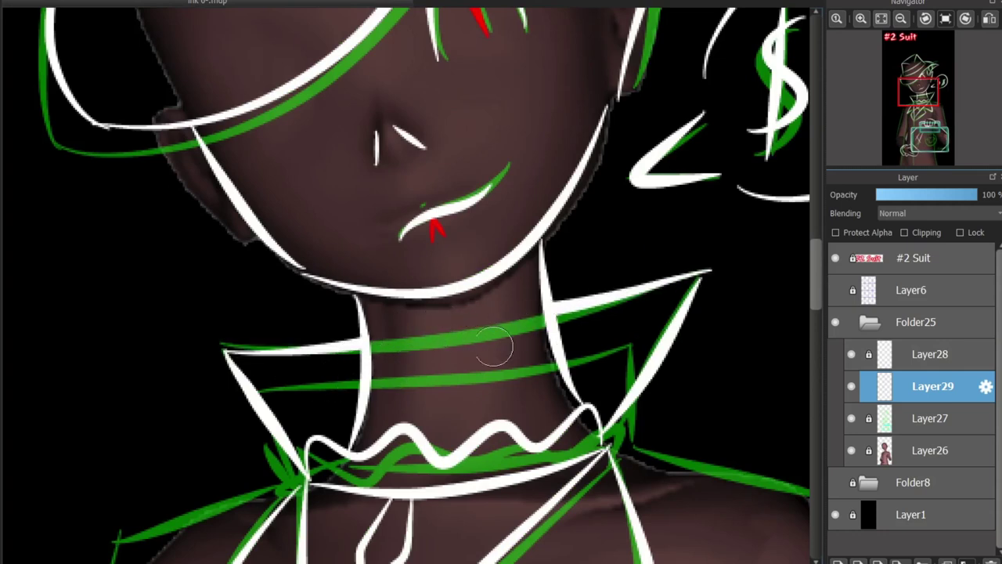
- Ink the jacket's right shoulder and outer sleeve from the collar down to the briefcase, redoing the stroke with a thinner line
scroll(804, 275, up, 5)
scroll(804, 276, down, 10)
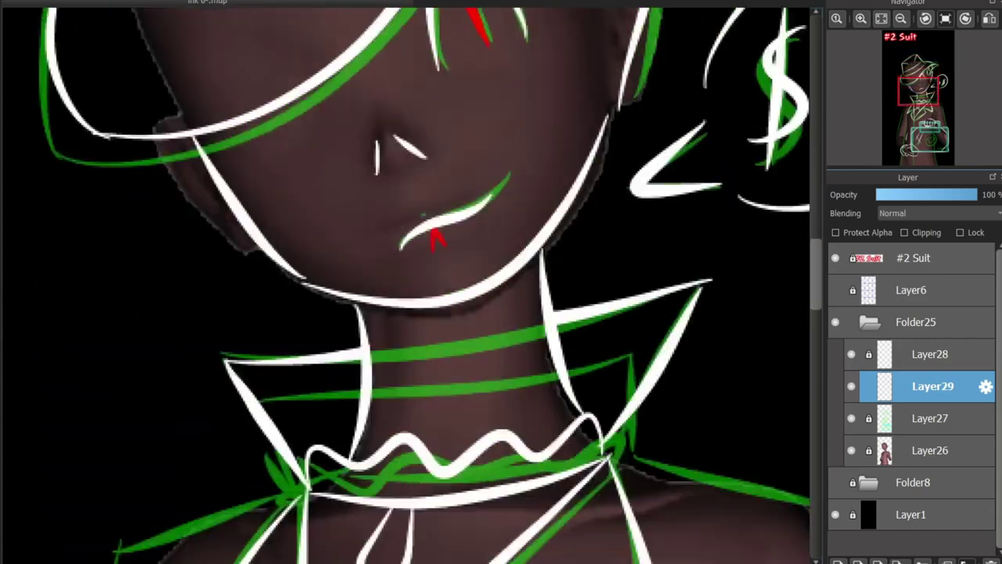
scroll(402, 154, right, 5)
drag(337, 171, 567, 234)
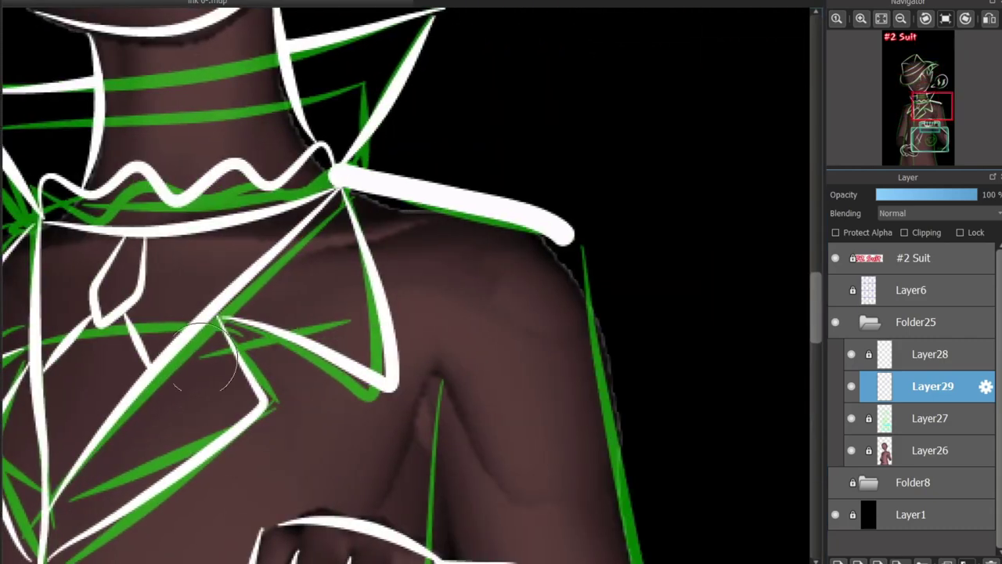
key(ctrl+z)
drag(351, 171, 627, 539)
key(ctrl+z)
scroll(344, 17, down, 4)
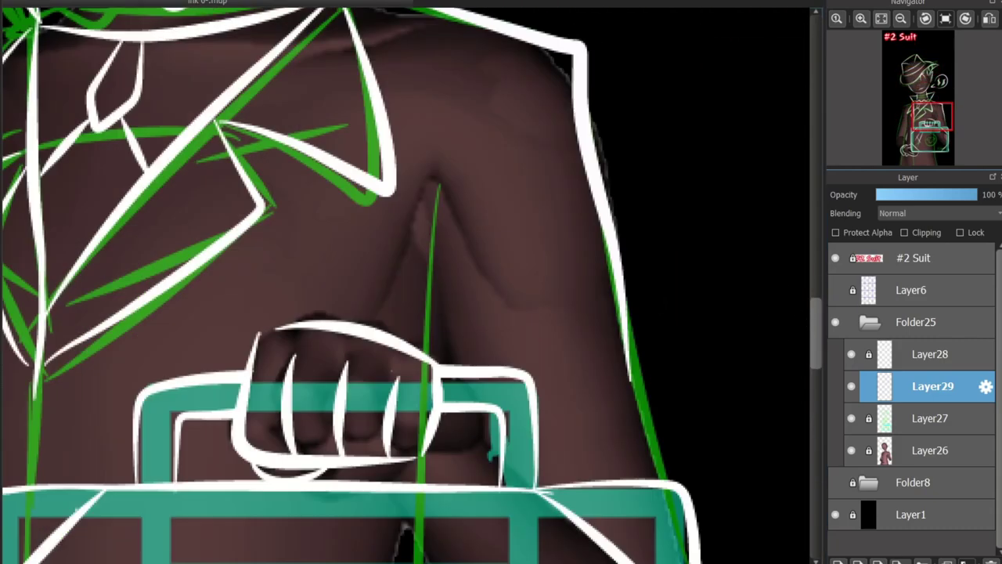
mouse_move(345, 17)
mouse_down()
mouse_move(642, 458)
mouse_move(654, 519)
mouse_up()
drag(509, 294, 580, 324)
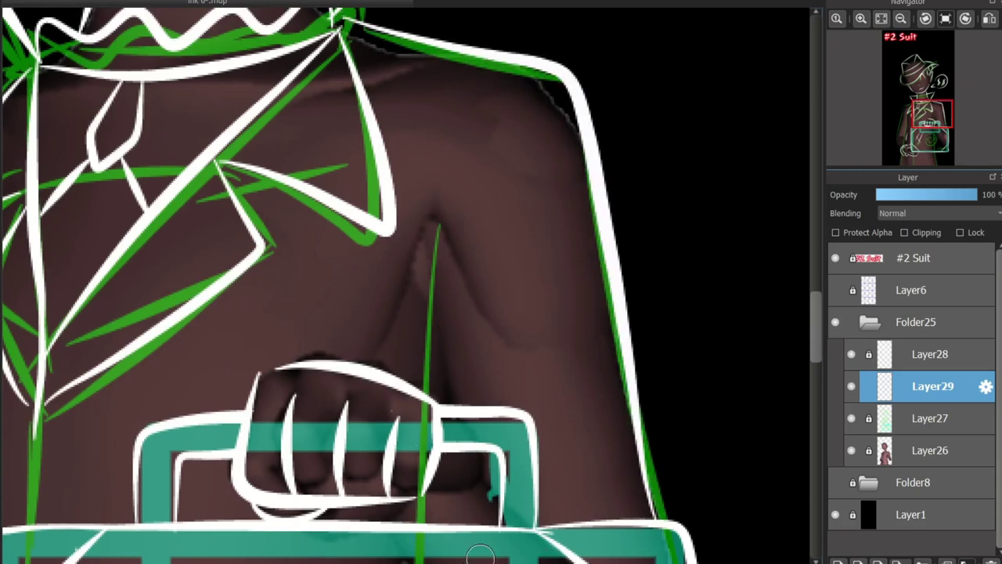
- Ink the jacket's left shoulder and upper outer sleeve, starting from the collar
scroll(430, 235, left, 5)
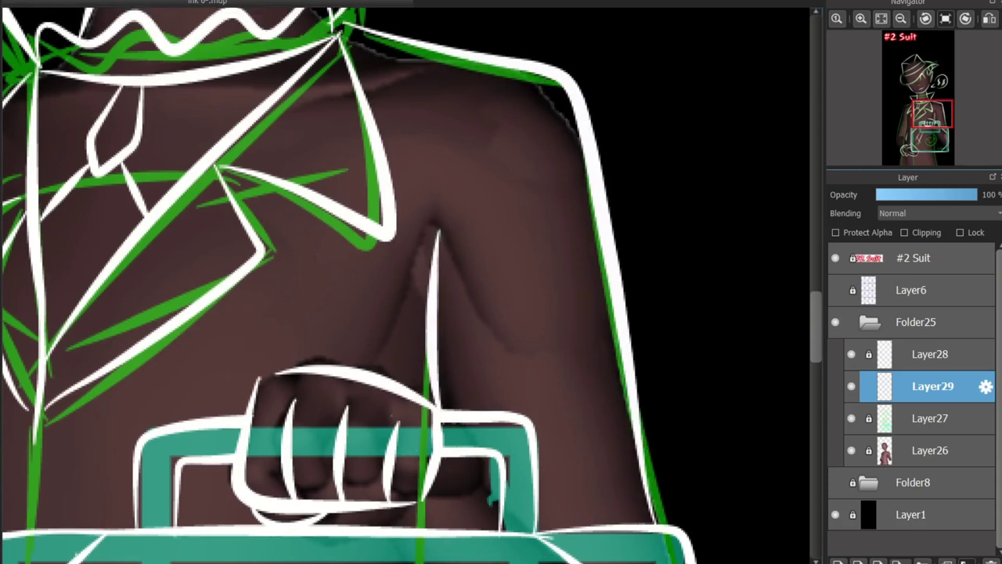
drag(336, 130, 214, 511)
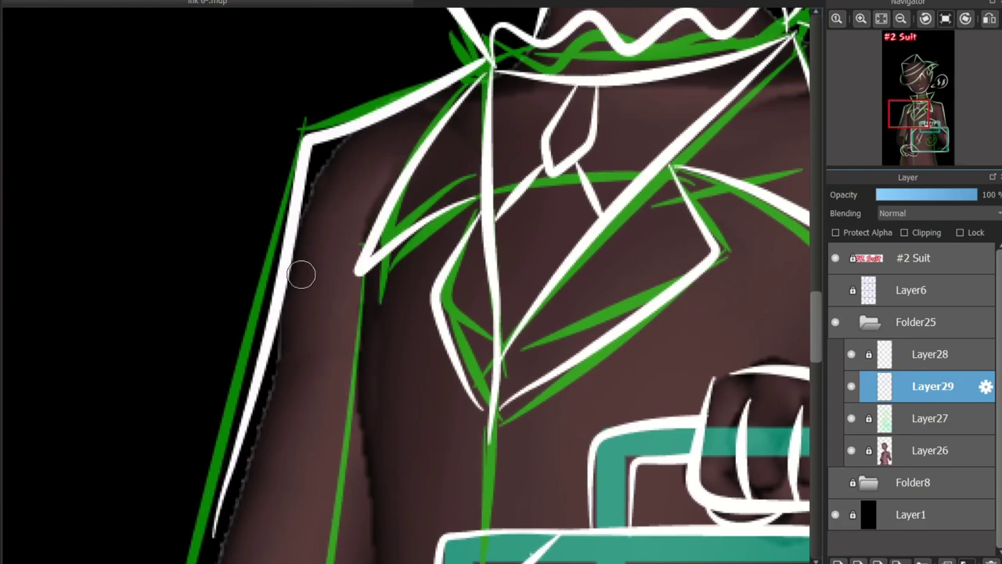
key(ctrl+0)
- Ink the curved elbow fold on the left sleeve and extend the outer sleeve line around the elbow to the cuff
scroll(346, 398, up, 5)
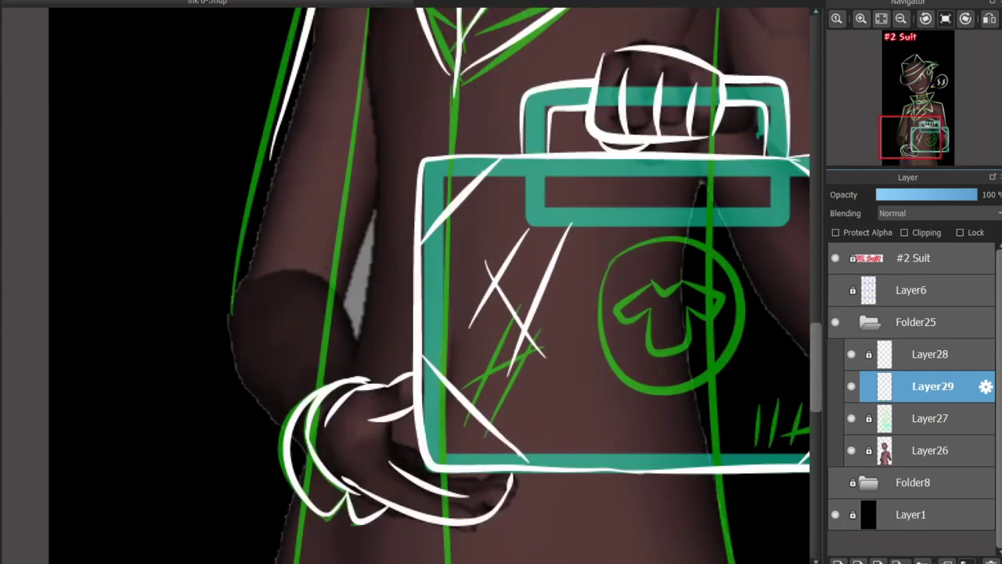
scroll(351, 345, down, 3)
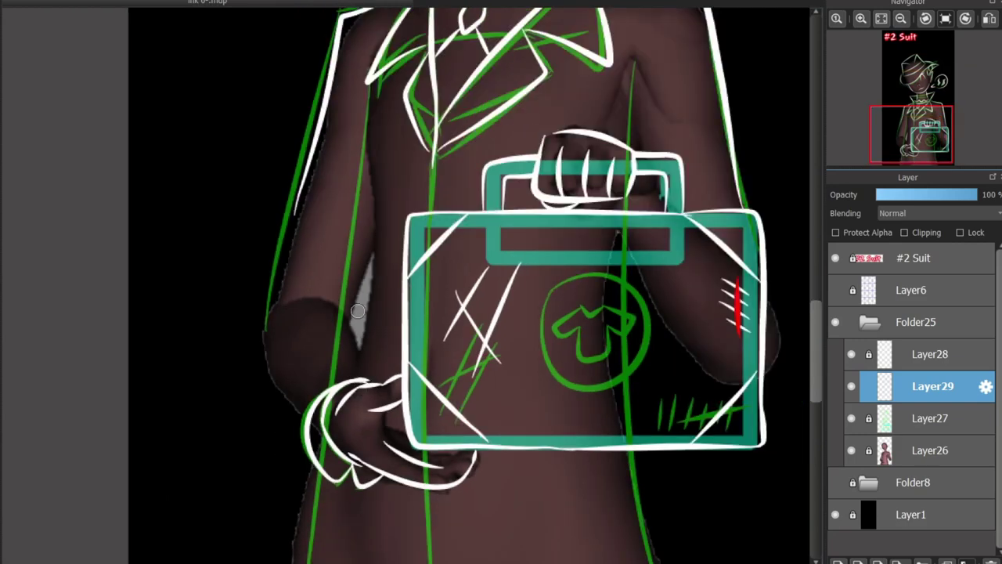
scroll(351, 344, up, 4)
mouse_move(289, 267)
mouse_down()
mouse_move(196, 291)
mouse_move(274, 358)
mouse_up()
key(ctrl+z)
key(ctrl+z)
drag(227, 272, 368, 356)
scroll(311, 179, down, 3)
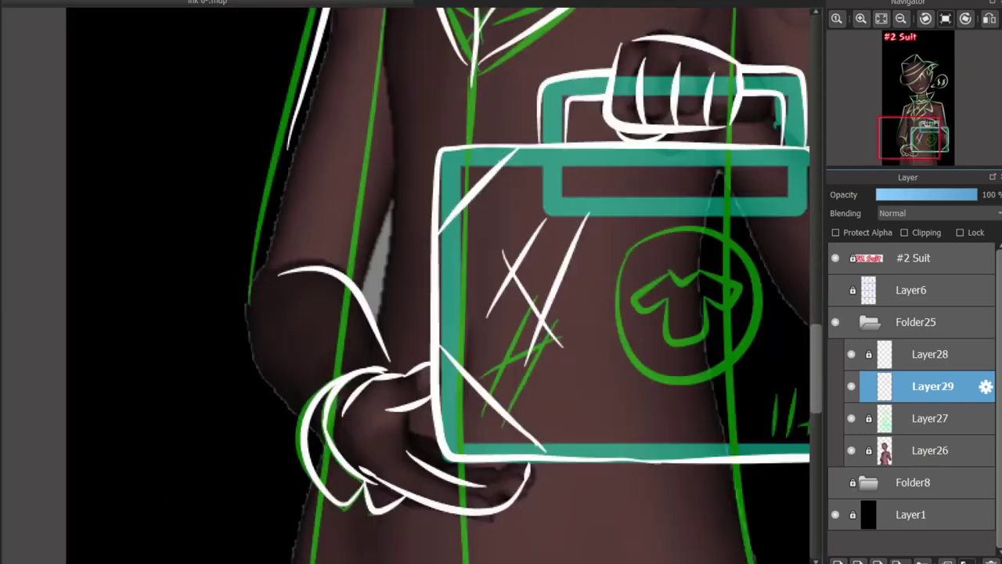
key(ctrl+z)
mouse_move(317, 173)
mouse_down()
mouse_move(286, 371)
mouse_move(283, 299)
mouse_up()
key(ctrl+z)
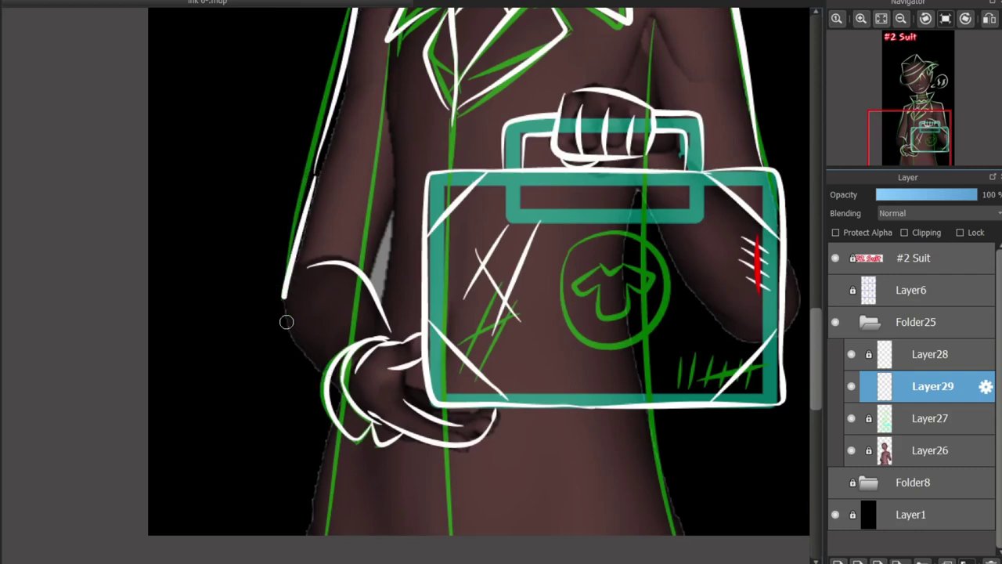
- Isolate the ink from the green sketch and mannequin to examine the line work, and restore both layers
mouse_move(910, 138)
mouse_down()
mouse_move(931, 137)
mouse_move(927, 64)
mouse_move(928, 131)
mouse_up()
click(851, 418)
click(851, 450)
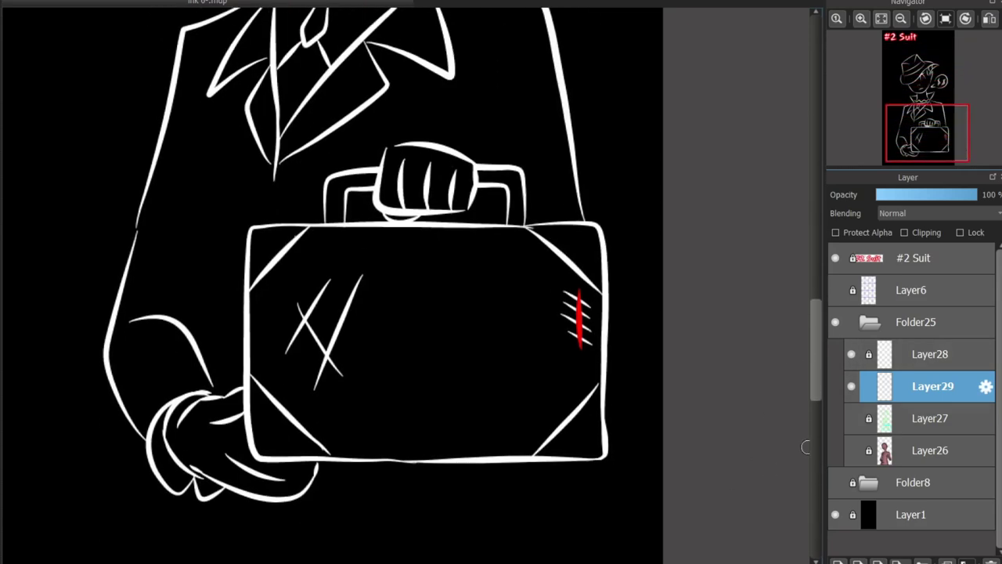
click(851, 418)
click(851, 450)
scroll(332, 285, down, 3)
click(851, 418)
click(851, 450)
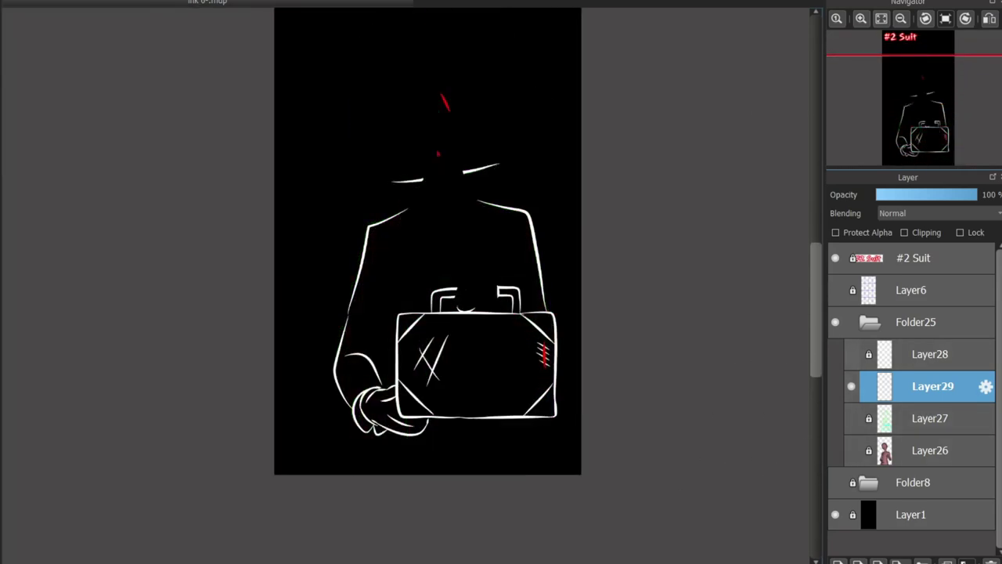
scroll(332, 285, up, 3)
click(851, 386)
click(851, 386)
scroll(756, 396, down, 3)
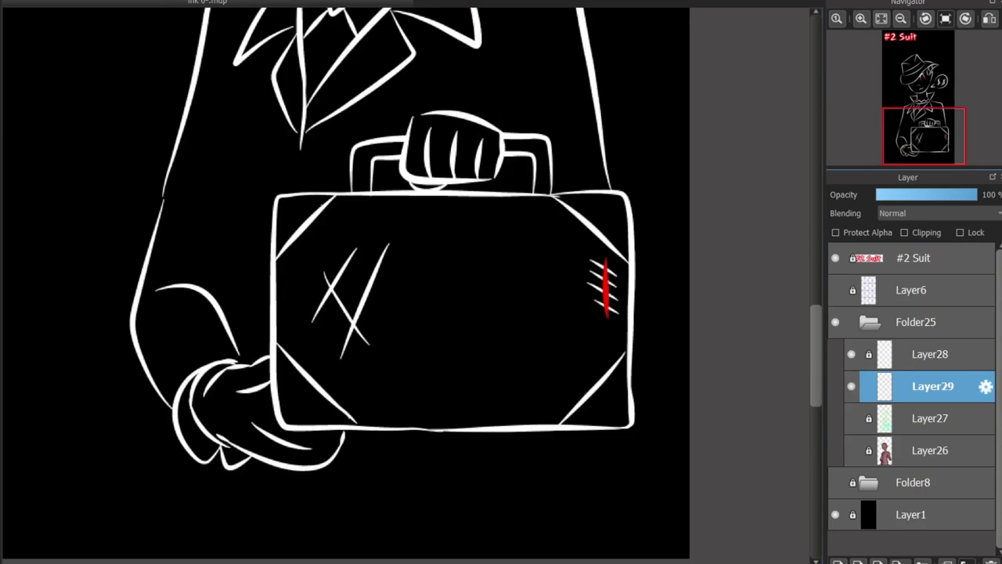
scroll(756, 395, up, 4)
scroll(757, 396, down, 3)
scroll(268, 376, up, 2)
scroll(269, 376, down, 3)
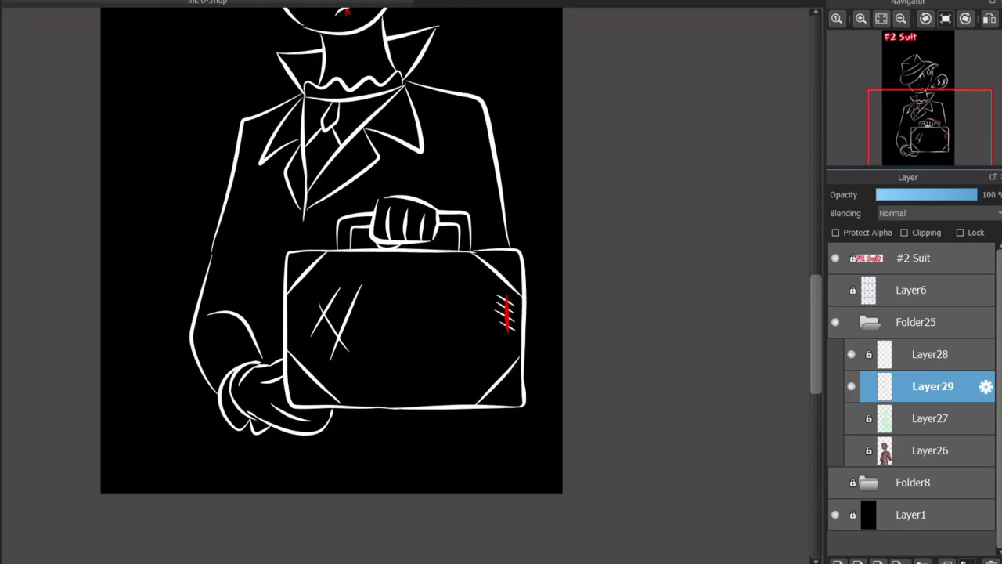
click(851, 418)
click(851, 450)
- Merge Layer28 and Layer29 into one ink layer and lower its opacity to 72%
click(930, 354)
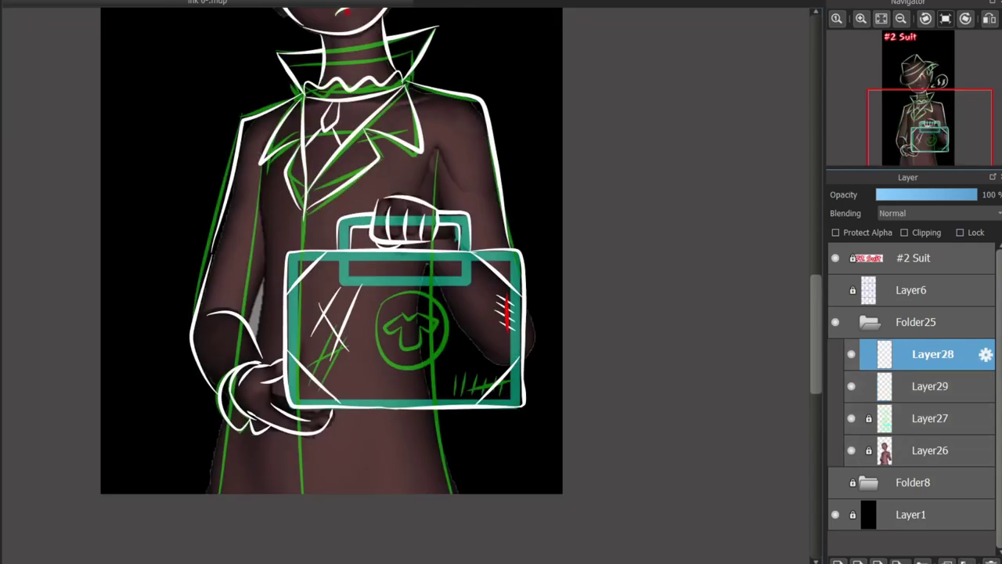
scroll(332, 285, up, 3)
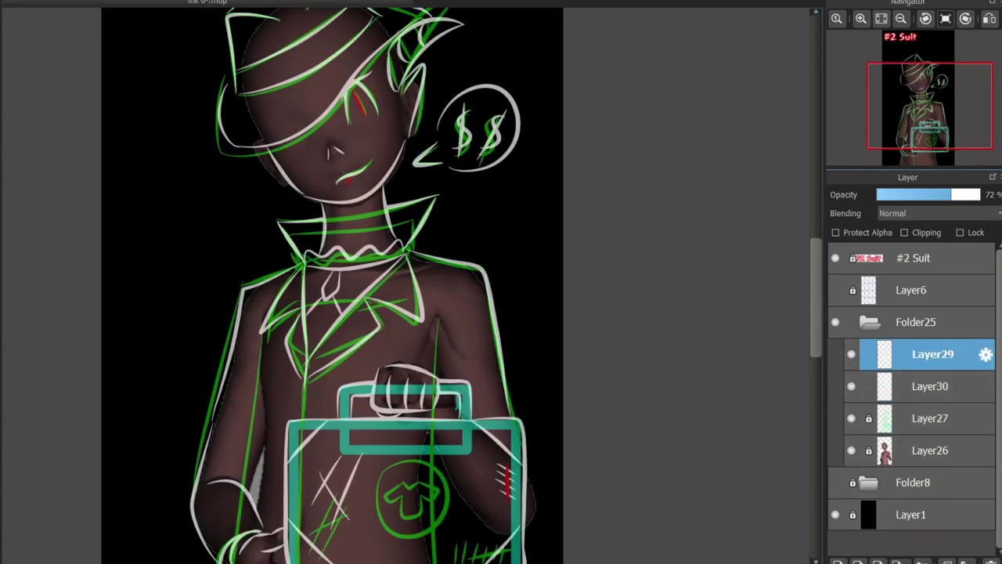
- Ink the jacket's two long side lines on Layer30, from each armpit down to the lower edge of the canvas
click(930, 386)
scroll(332, 285, down, 5)
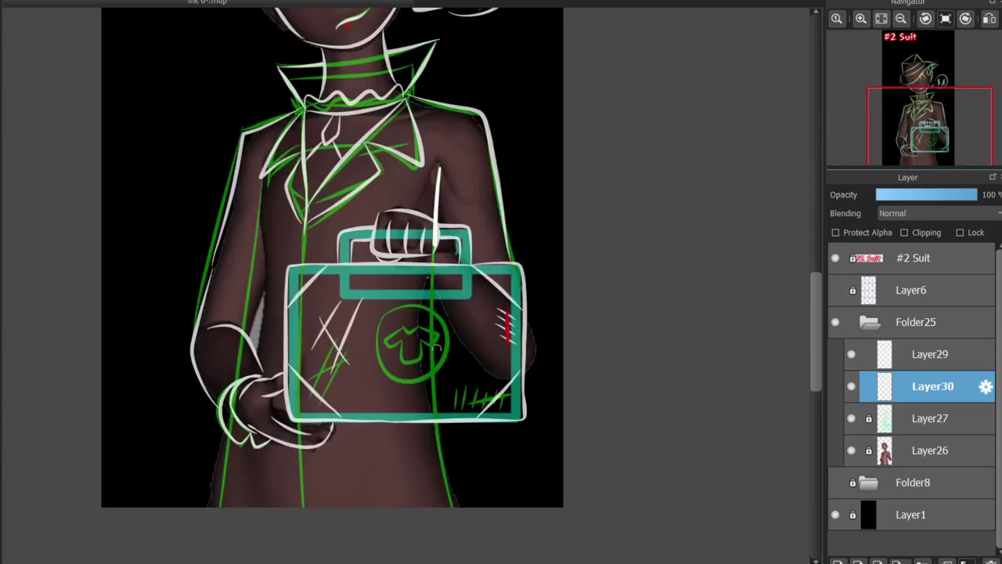
drag(437, 348, 469, 555)
drag(271, 171, 242, 537)
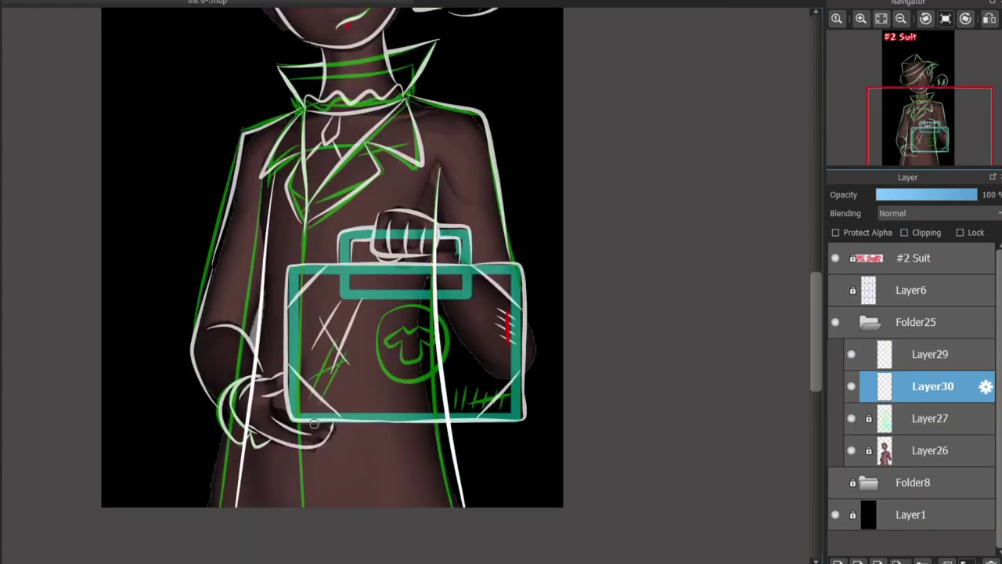
- Erase the parts of the jacket side lines that overlap the briefcase and the lower hand
scroll(391, 303, up, 2)
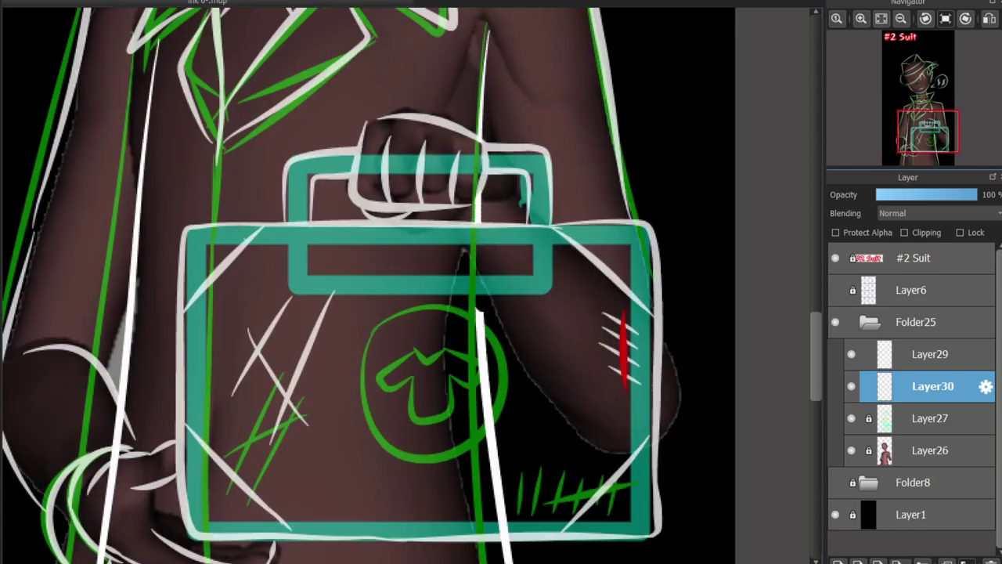
mouse_move(480, 234)
mouse_down()
mouse_move(469, 313)
mouse_move(479, 342)
mouse_up()
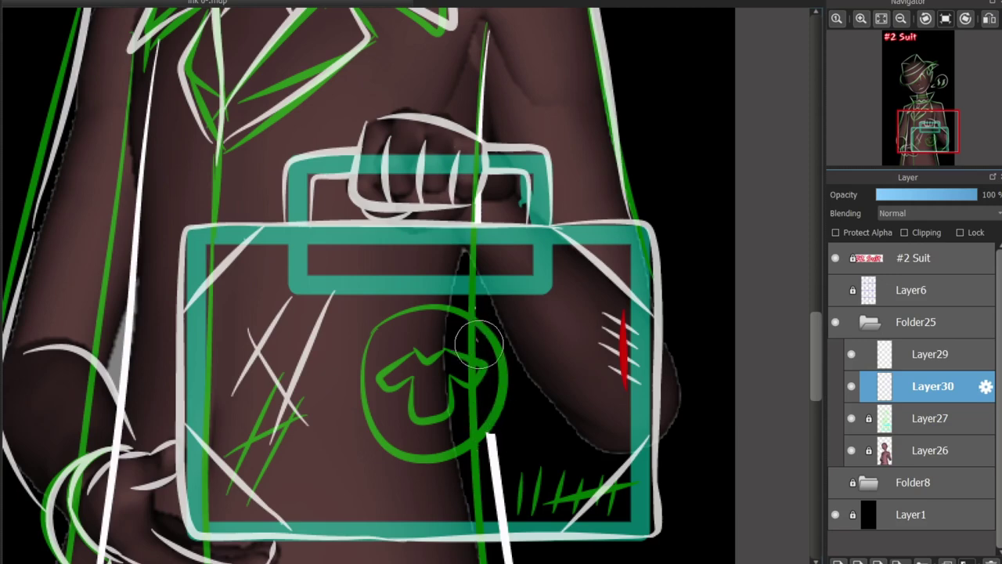
scroll(799, 341, down, 5)
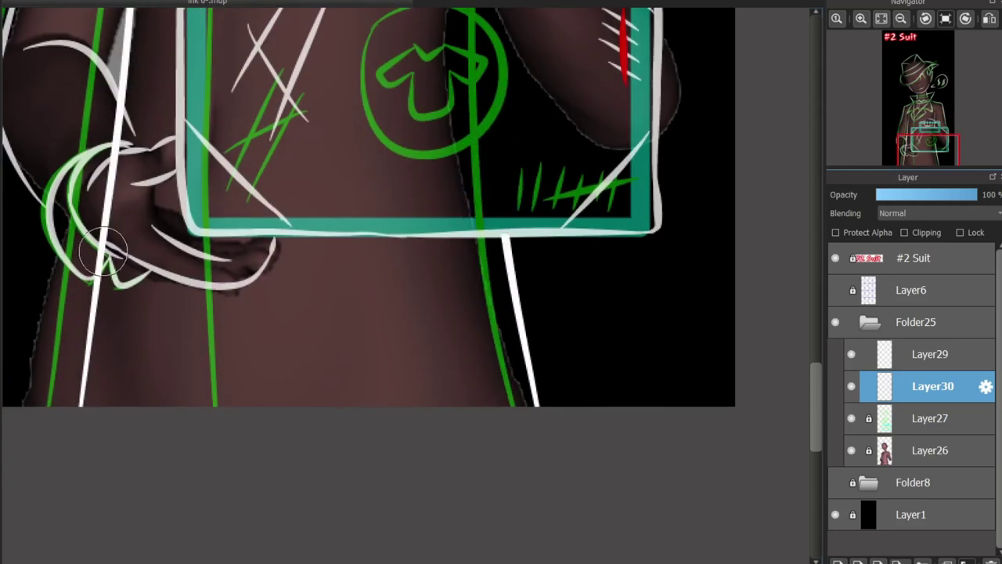
drag(110, 172, 116, 125)
scroll(368, 285, up, 6)
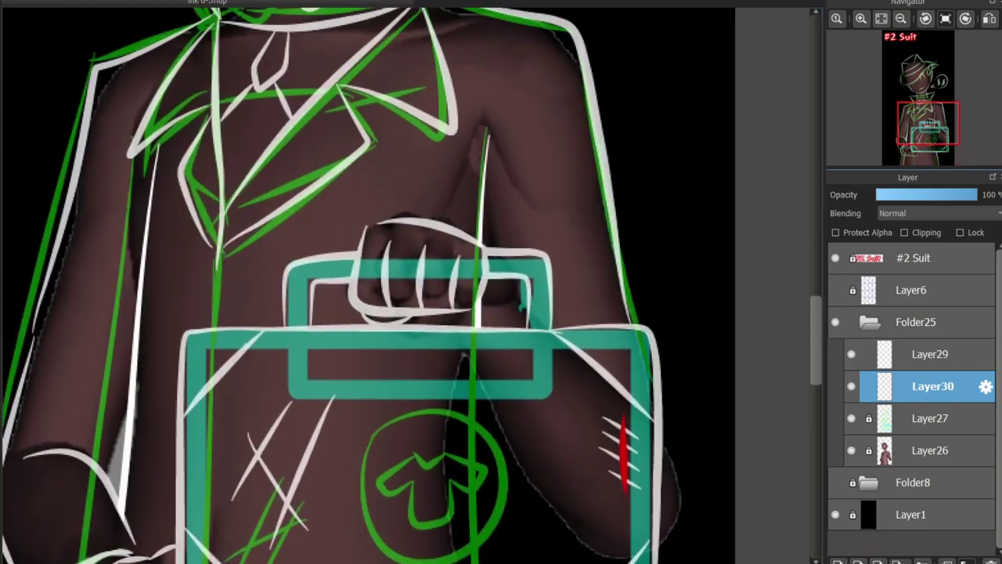
- Restore Layer29's opacity to 100% and hide the green sketch, checking the line work with and without the mannequin
scroll(226, 406, down, 3)
click(932, 354)
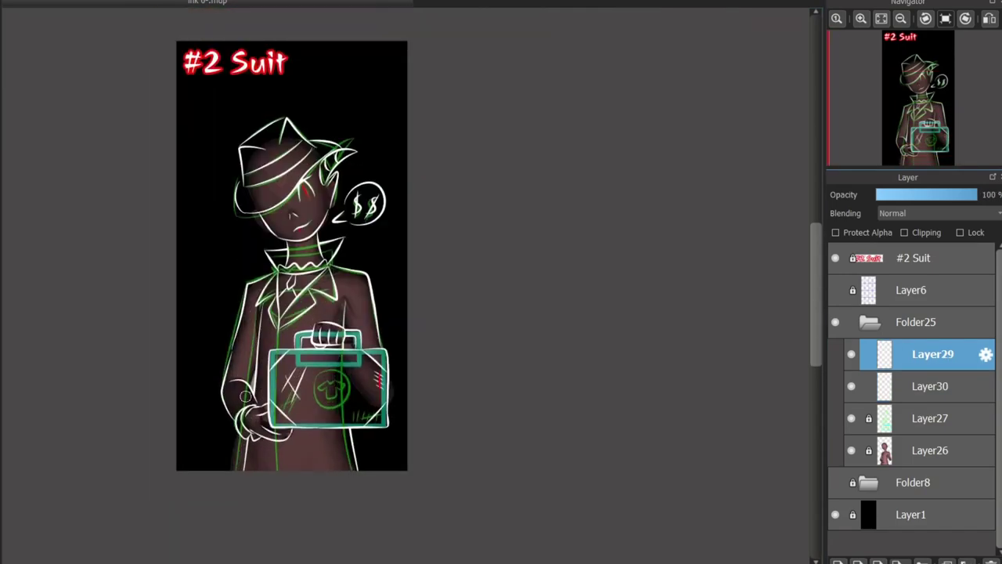
click(851, 418)
click(851, 450)
scroll(249, 352, up, 3)
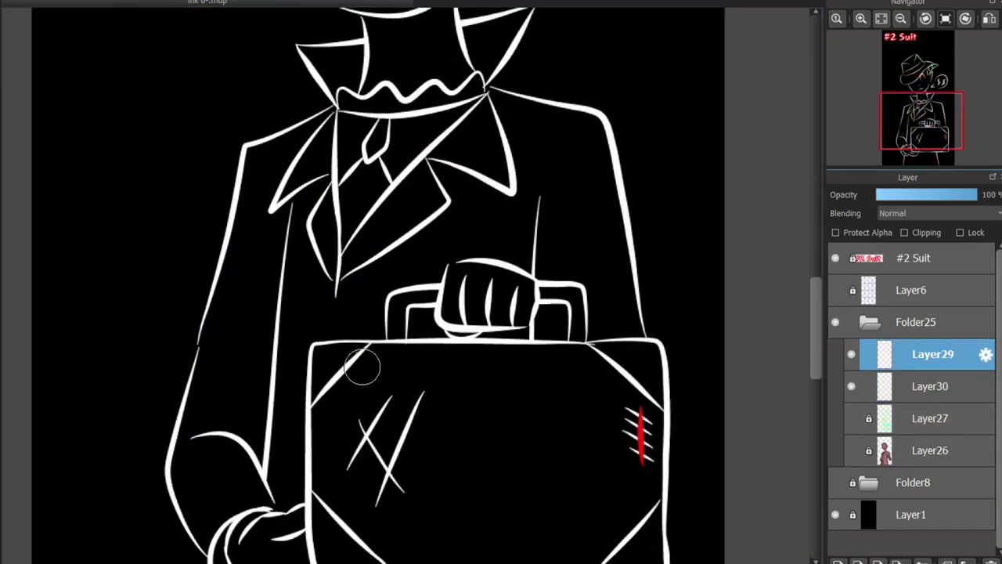
scroll(362, 367, down, 2)
key(ctrl+z)
key(ctrl+z)
key(ctrl+y)
key(ctrl+y)
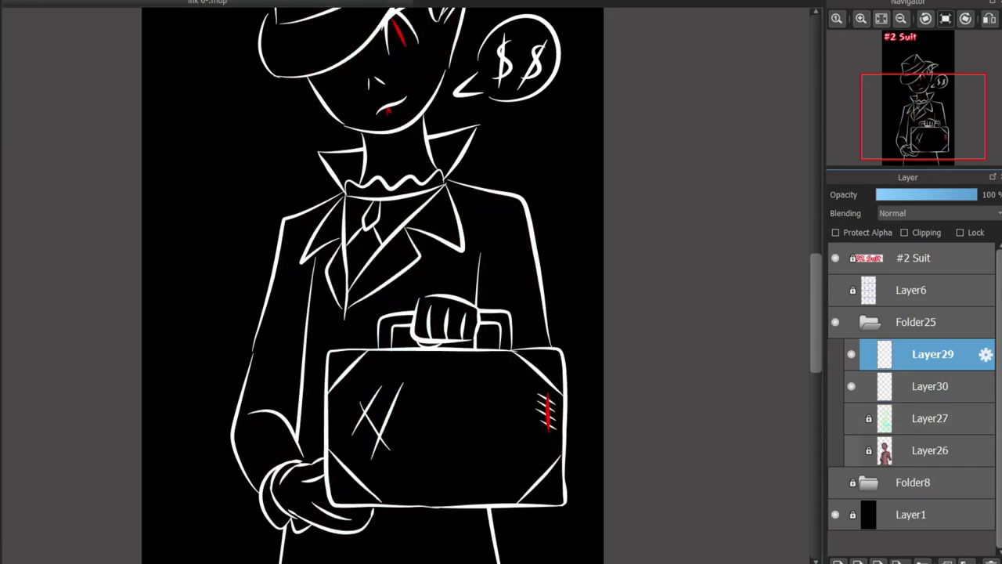
scroll(373, 285, down, 3)
key(ctrl+z)
scroll(372, 285, up, 5)
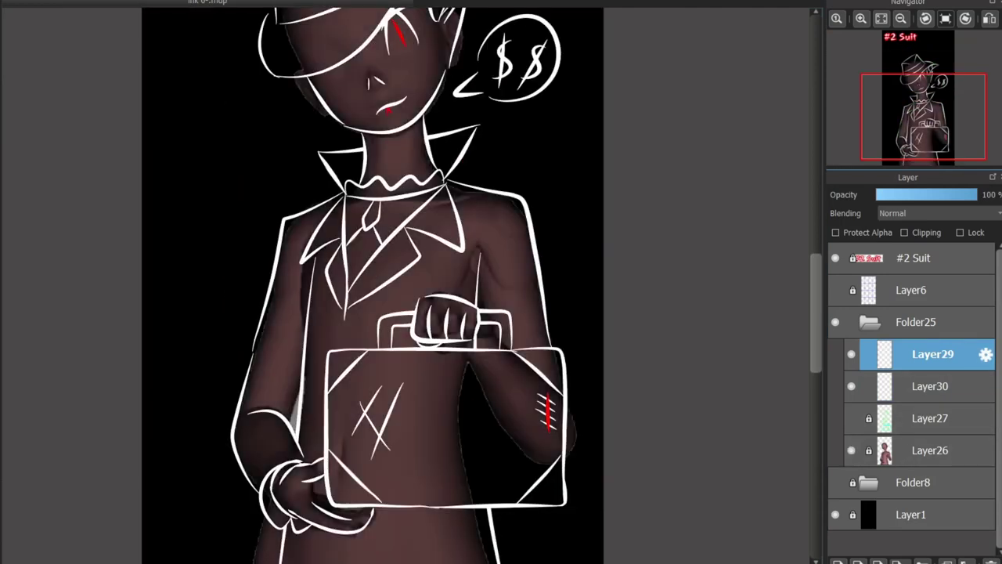
- Draw two red dots with tapering streaks running down the neck to the frilled collar on Layer30
scroll(354, 130, down, 2)
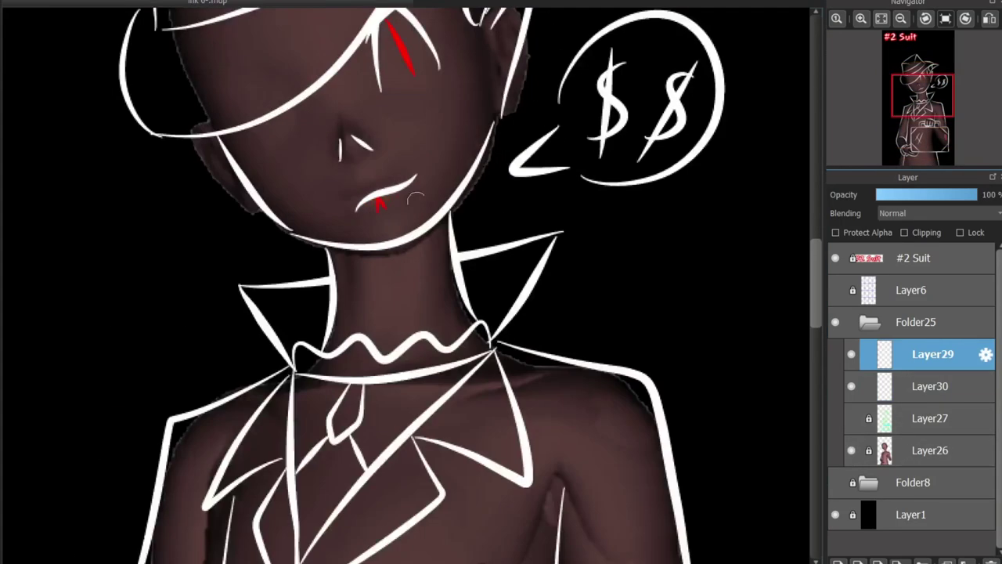
scroll(376, 196, up, 4)
key(ctrl+z)
click(452, 262)
click(479, 328)
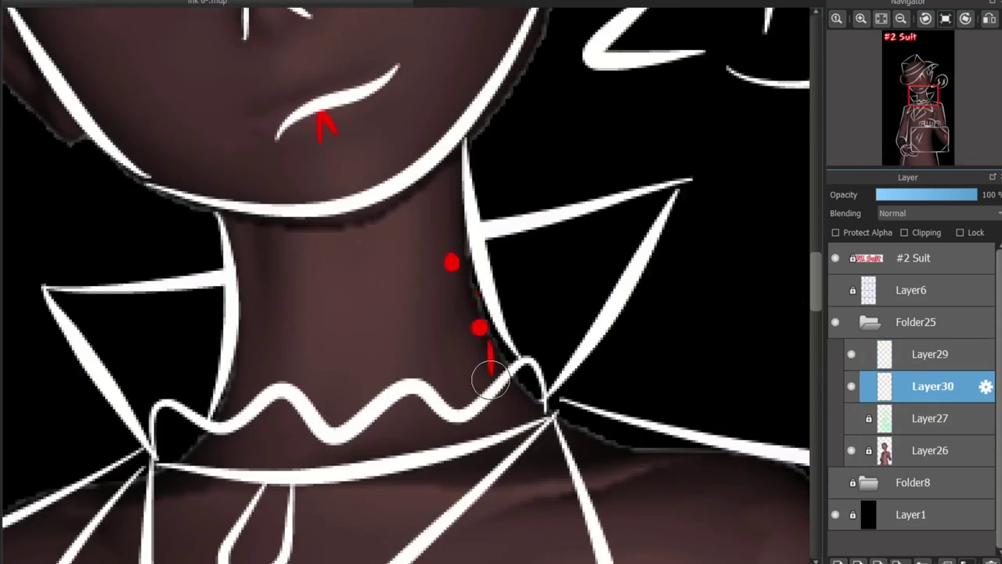
drag(462, 337, 474, 413)
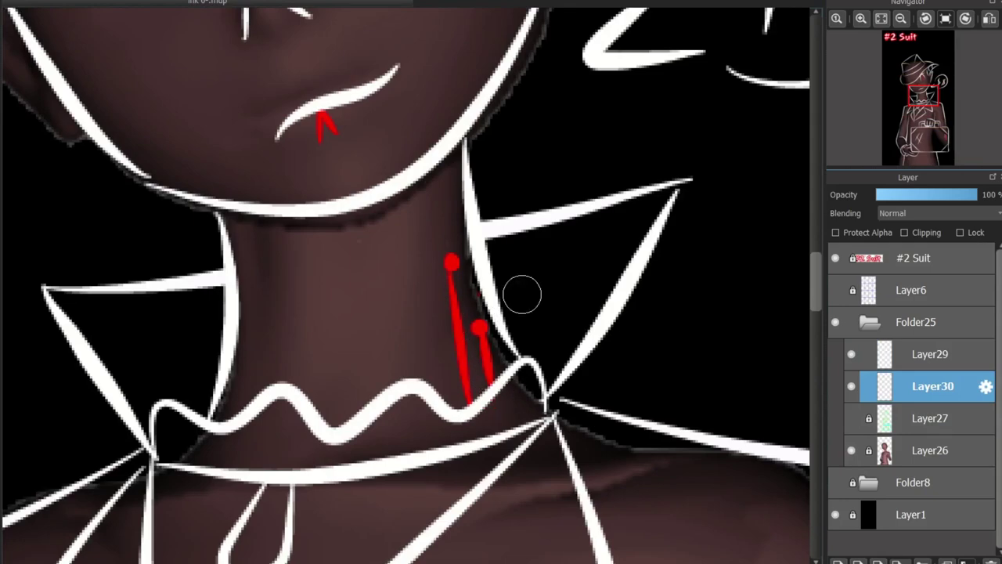
- Show the green sketch again over the briefcase
scroll(521, 292, down, 3)
scroll(626, 258, up, 2)
scroll(729, 232, down, 5)
scroll(729, 232, up, 5)
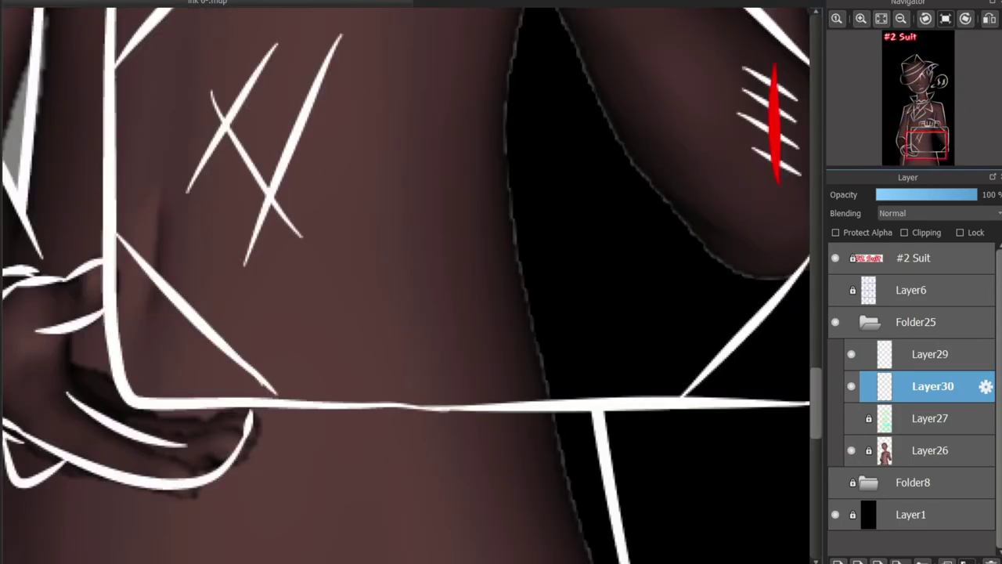
click(851, 418)
scroll(313, 201, down, 2)
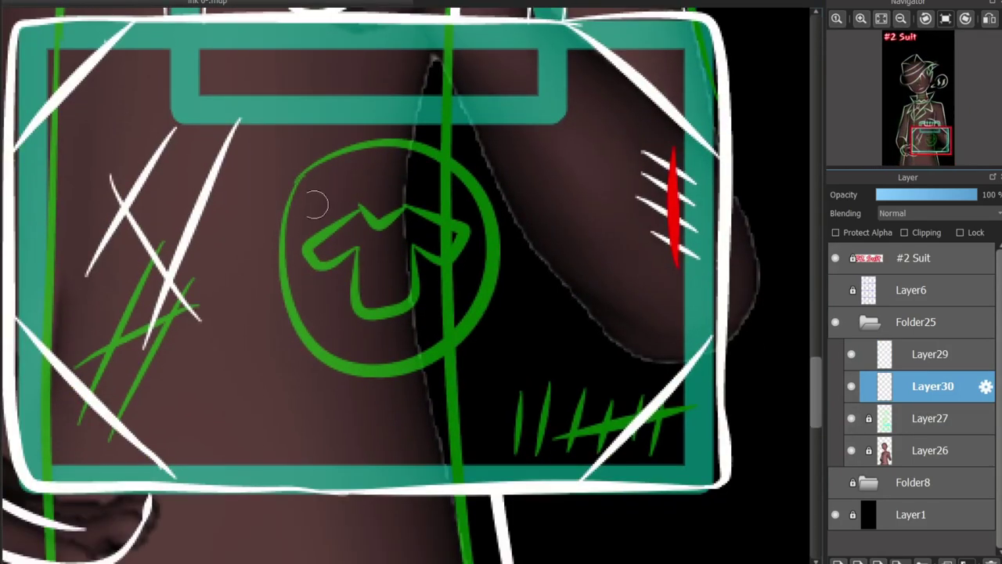
mouse_move(287, 168)
mouse_down()
mouse_move(470, 279)
mouse_move(257, 324)
mouse_move(347, 272)
mouse_move(384, 368)
mouse_move(502, 235)
mouse_up()
key(ctrl+z)
key(ctrl+z)
key(ctrl+z)
- Draw a red emblem on the briefcase: a broken circle around an outlined medical cross
mouse_move(364, 102)
mouse_down()
mouse_move(321, 118)
mouse_move(250, 305)
mouse_up()
mouse_move(267, 325)
mouse_down()
mouse_move(514, 358)
mouse_move(399, 109)
mouse_up()
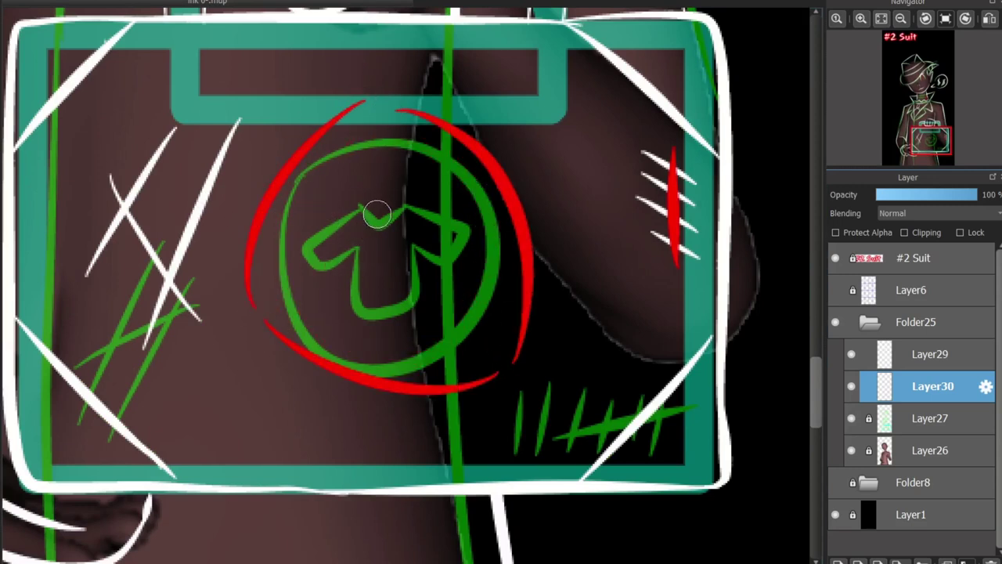
mouse_move(301, 212)
mouse_down()
mouse_move(365, 167)
mouse_move(425, 212)
mouse_move(431, 278)
mouse_move(376, 306)
mouse_move(311, 228)
mouse_up()
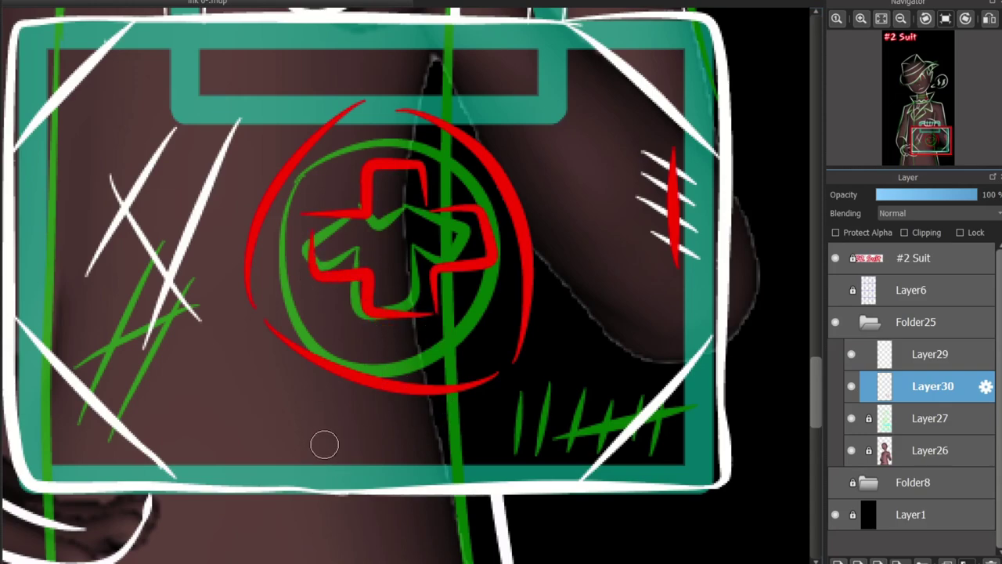
- Add a red cross-shaped accent inside the small tie below the collar
scroll(324, 444, up, 10)
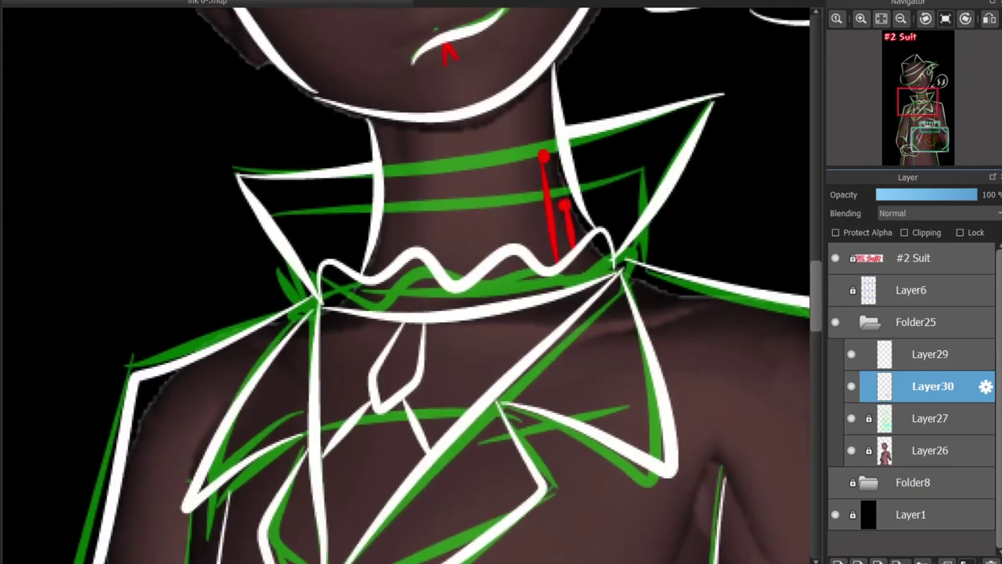
scroll(768, 340, down, 3)
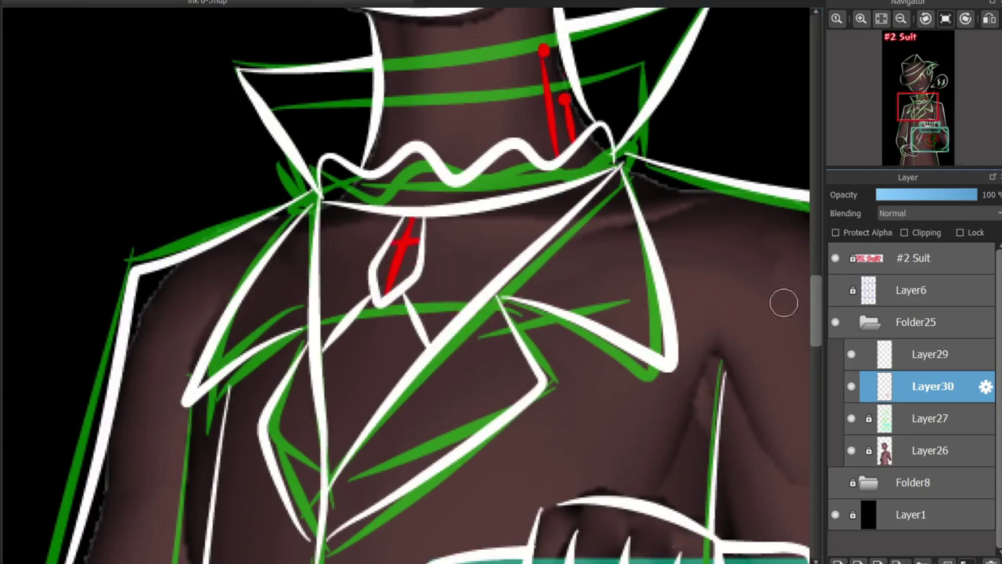
scroll(784, 302, down, 4)
- Replace the red mark under the mouth with a short, solid red drip on Layer30
scroll(657, 330, up, 10)
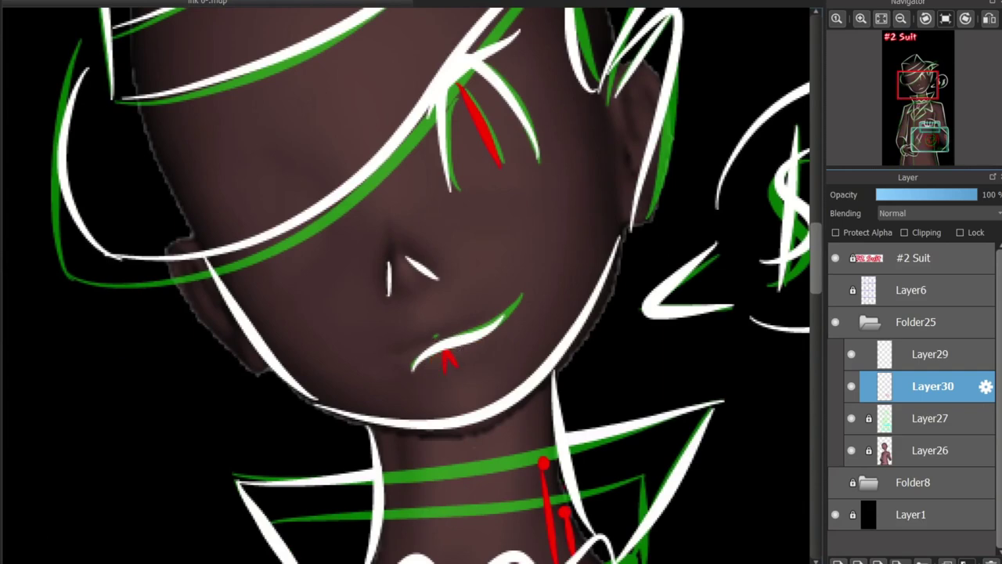
click(930, 354)
scroll(439, 360, up, 3)
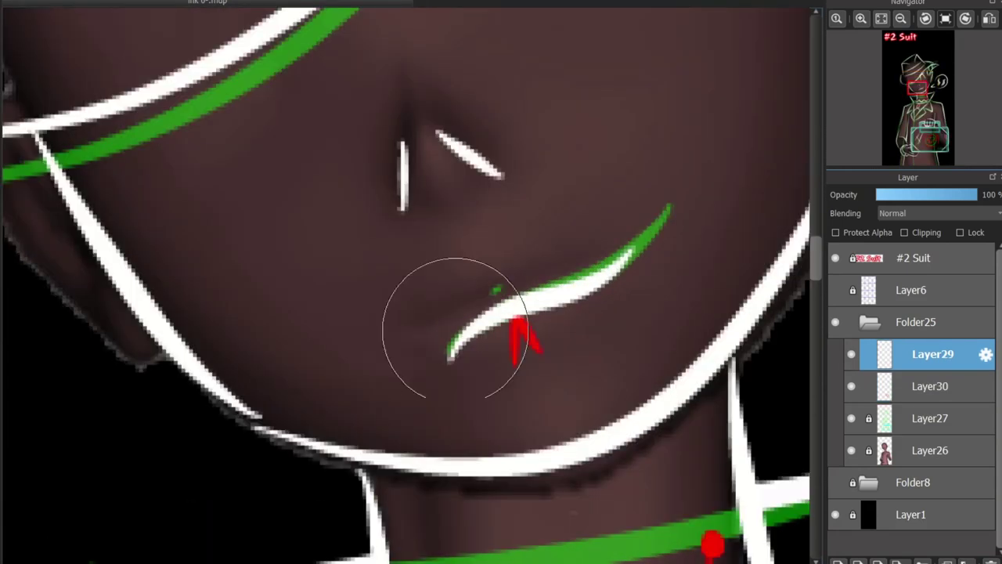
click(930, 386)
drag(529, 316, 505, 361)
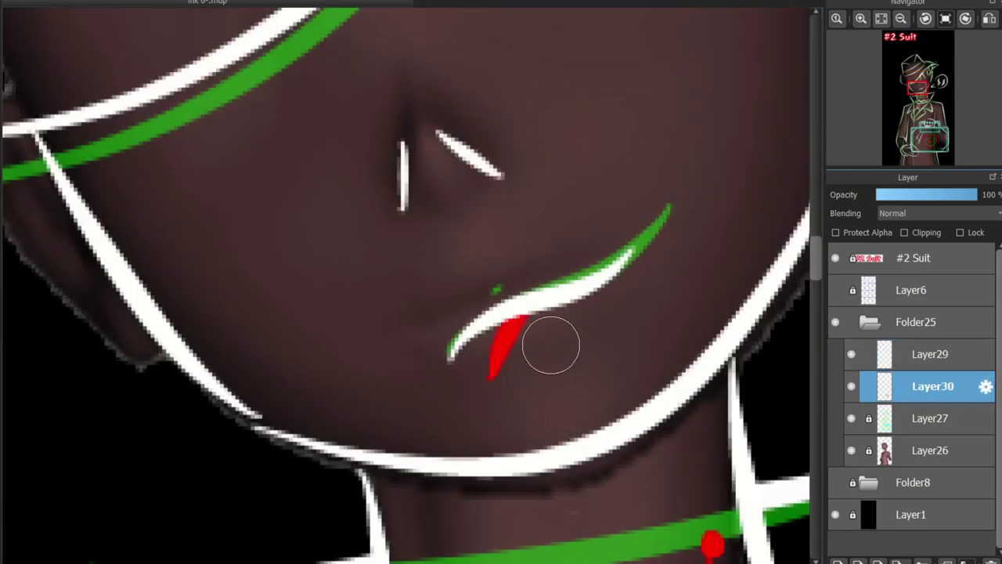
key(ctrl+z)
drag(521, 325, 509, 347)
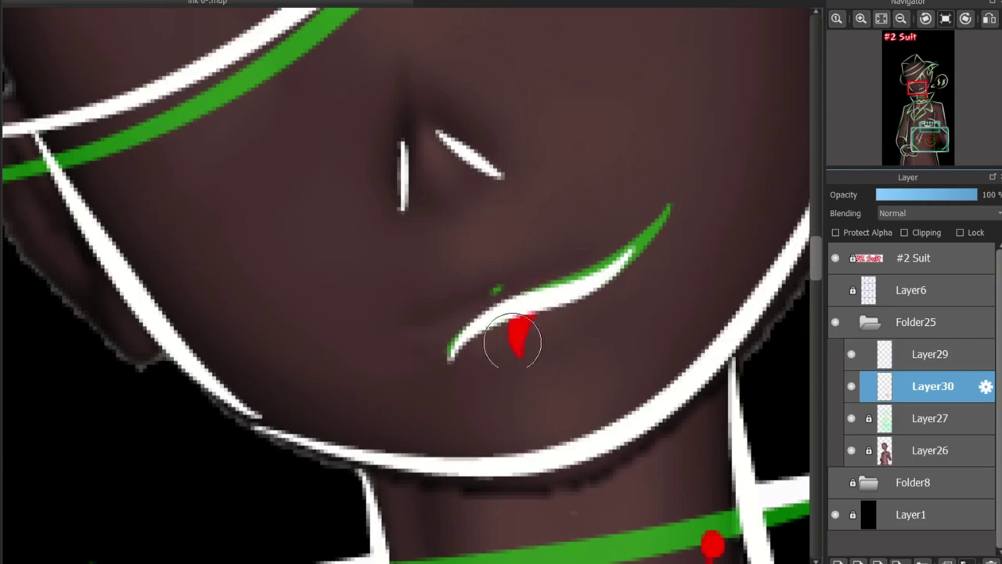
- Hide the green sketch and the mannequin, and examine the white line work with its red accents
scroll(510, 347, down, 5)
scroll(514, 358, up, 3)
scroll(514, 358, down, 5)
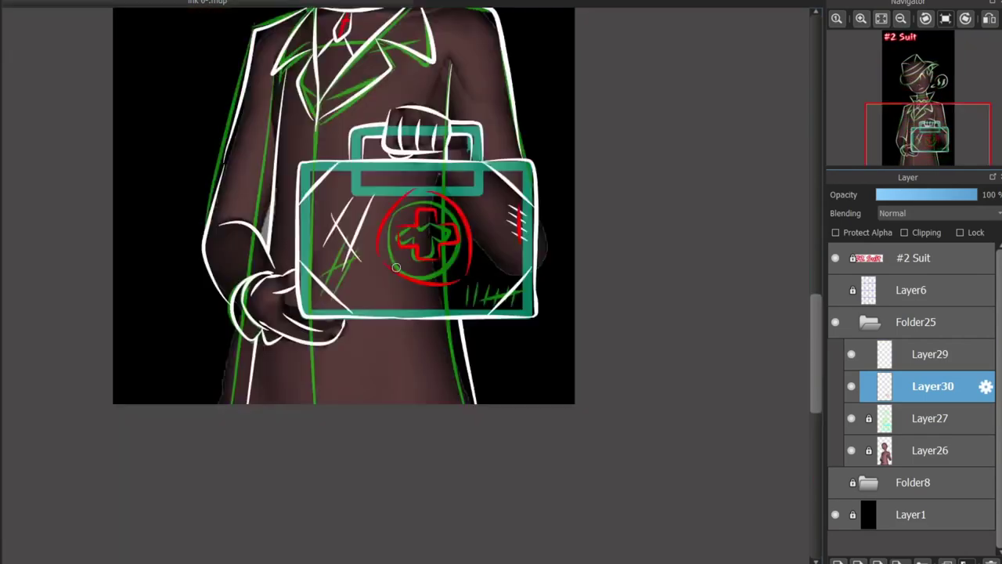
click(851, 418)
scroll(403, 276, up, 3)
scroll(409, 428, down, 3)
scroll(409, 428, up, 3)
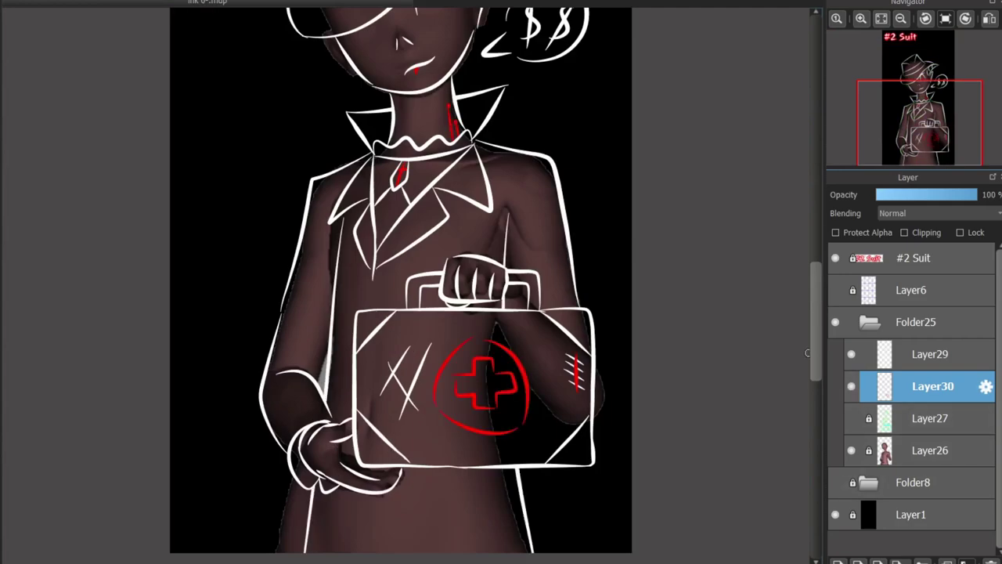
scroll(401, 285, up, 3)
scroll(401, 285, down, 3)
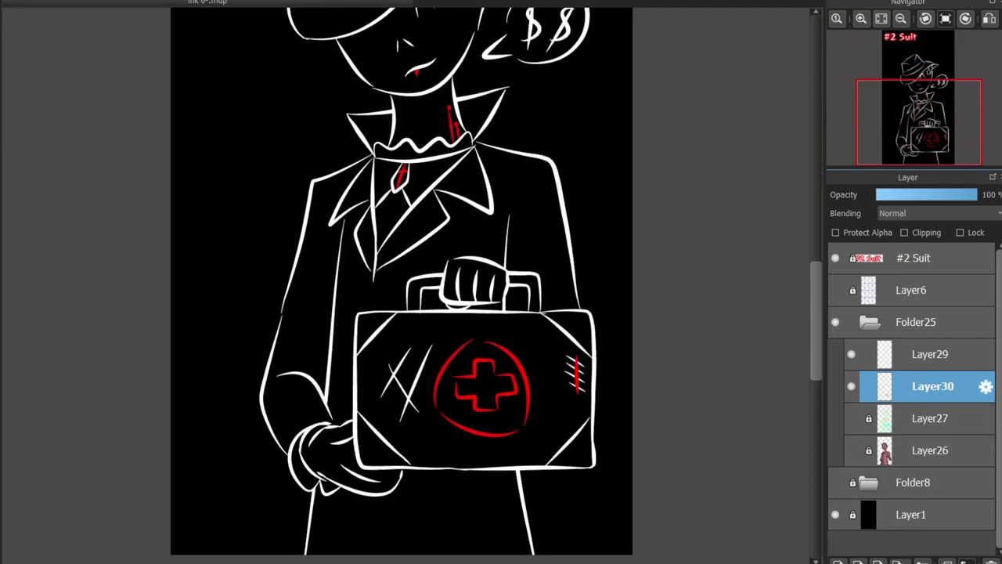
scroll(401, 285, up, 3)
scroll(402, 285, down, 3)
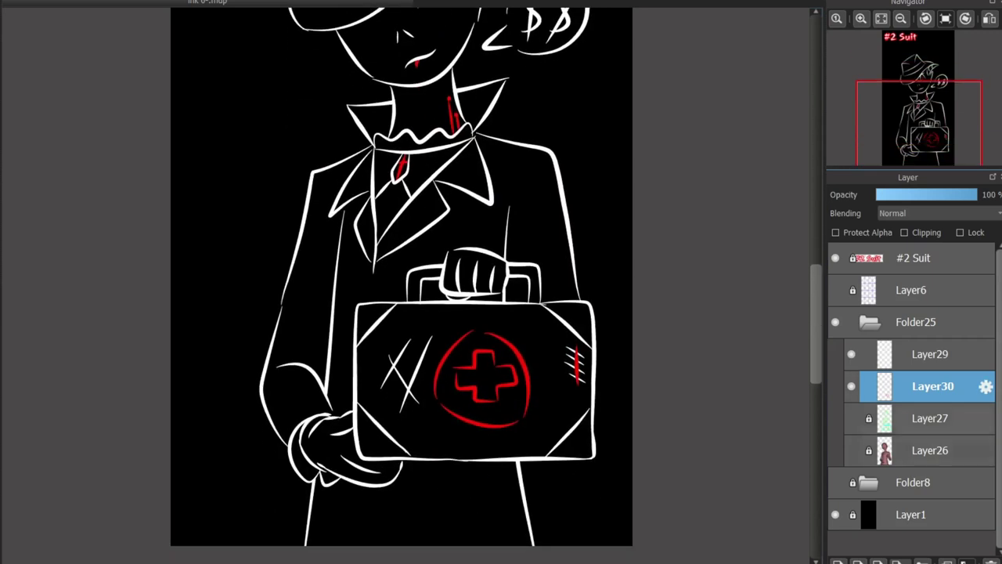
- Merge Layer29 into Layer30 and add a new layer directly beneath the merged ink
click(930, 354)
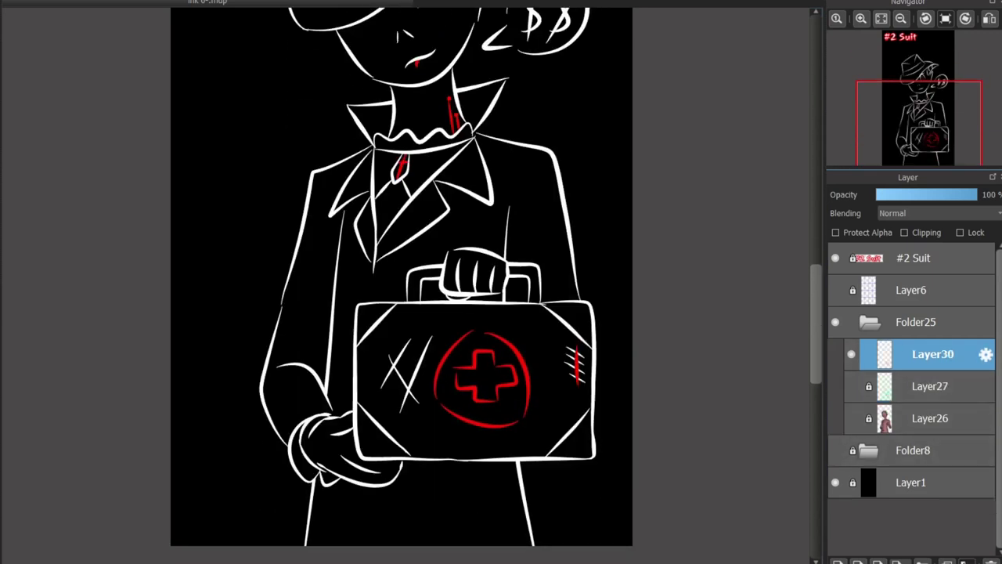
key(ctrl+shift+n)
drag(932, 395, 932, 399)
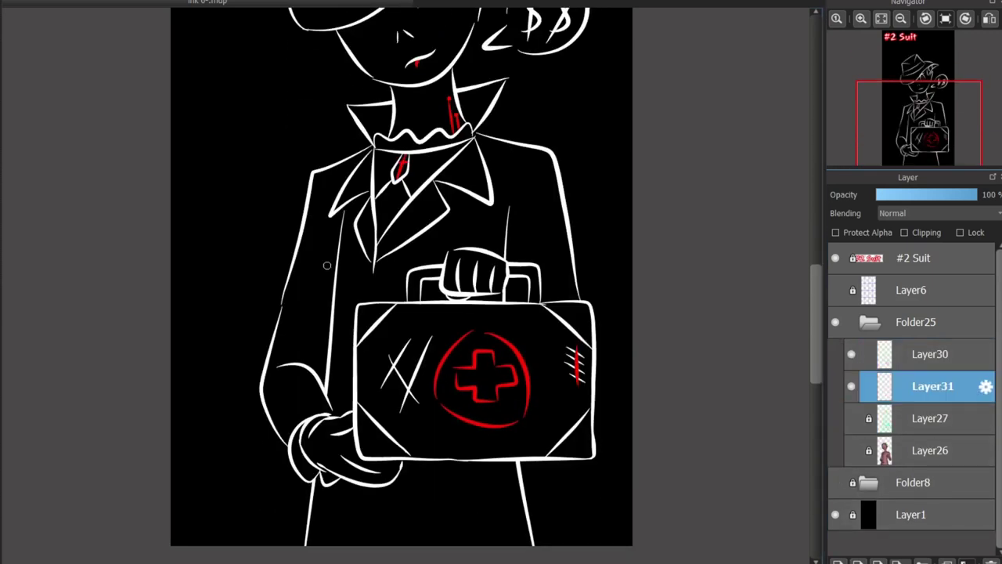
drag(380, 263, 390, 546)
key(ctrl+z)
drag(378, 252, 368, 547)
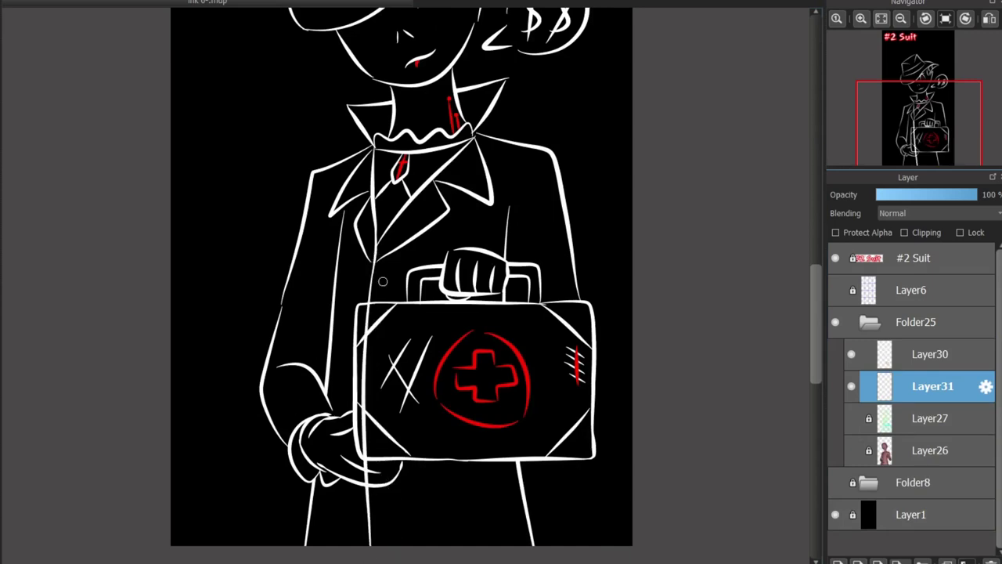
key(ctrl+z)
- Ink the jacket's front opening from the lapel point to the hem, and erase it where it crosses the briefcase and hand
mouse_move(383, 281)
mouse_down()
mouse_move(370, 328)
mouse_move(369, 547)
mouse_up()
scroll(367, 502, up, 2)
drag(374, 110, 386, 134)
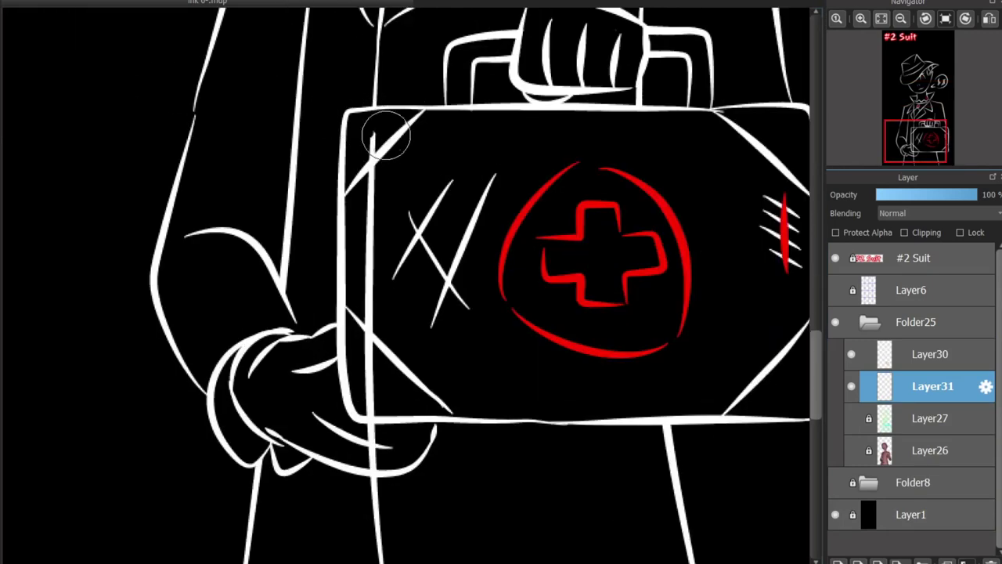
drag(369, 181, 368, 452)
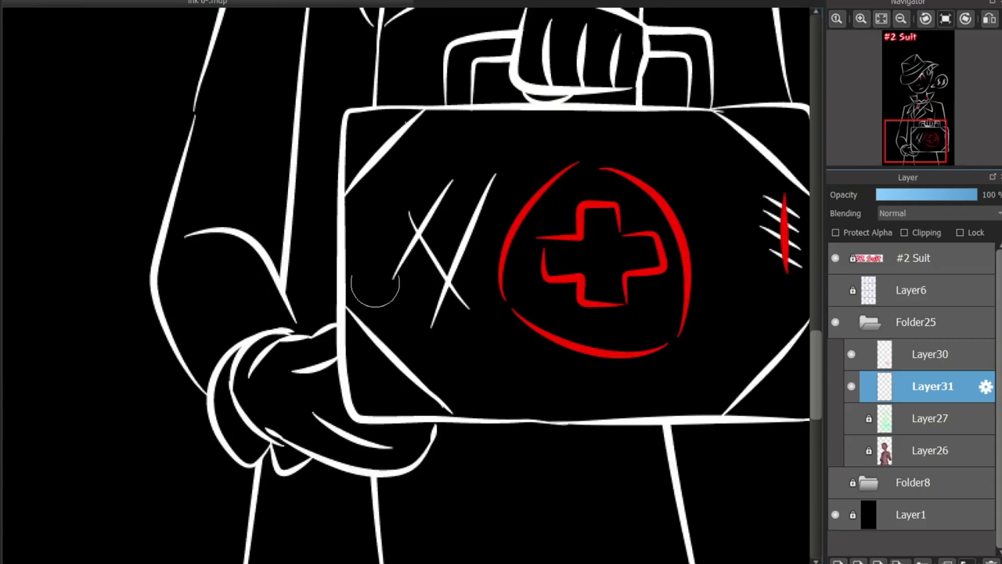
- Select the jacket's enclosed fabric areas around the lapels, briefcase and hands as the region for painting on Layer31
scroll(375, 289, down, 3)
scroll(375, 290, up, 1)
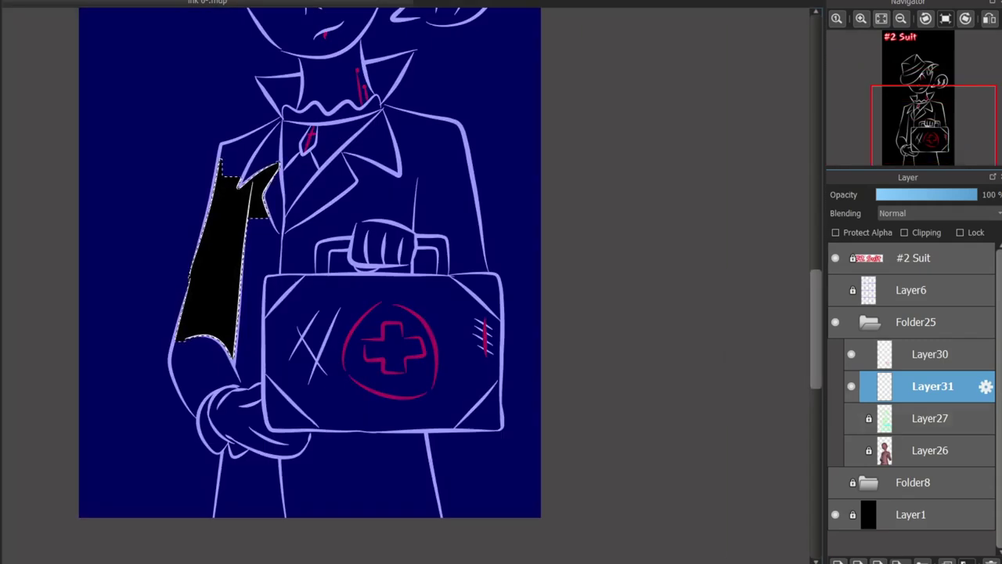
key(Delete)
key(ctrl+d)
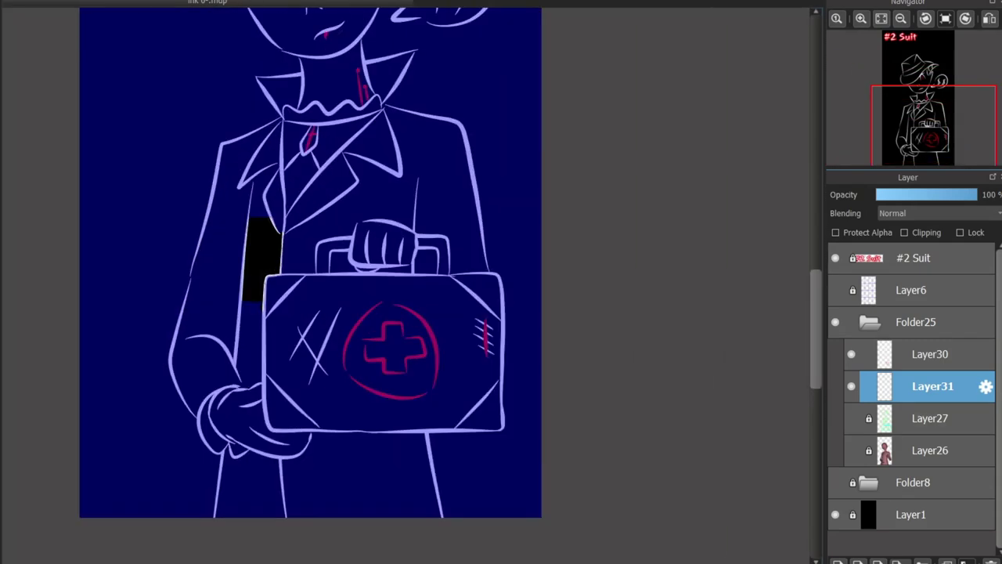
scroll(219, 230, up, 2)
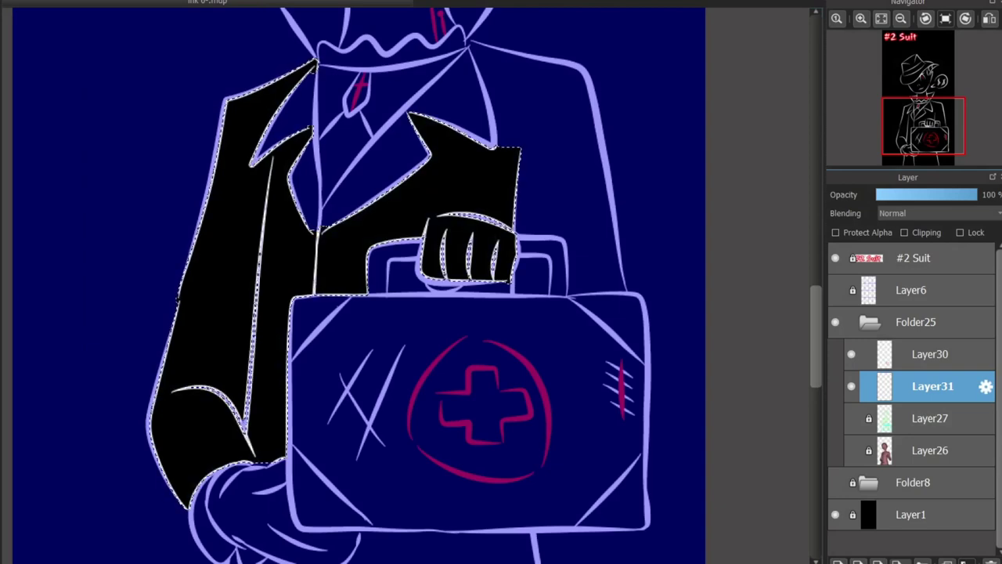
- Draw thin red pinstripes down the jacket's chest, the coat below the briefcase and the upper sleeve of the lowered arm
scroll(358, 285, down, 3)
scroll(397, 278, up, 2)
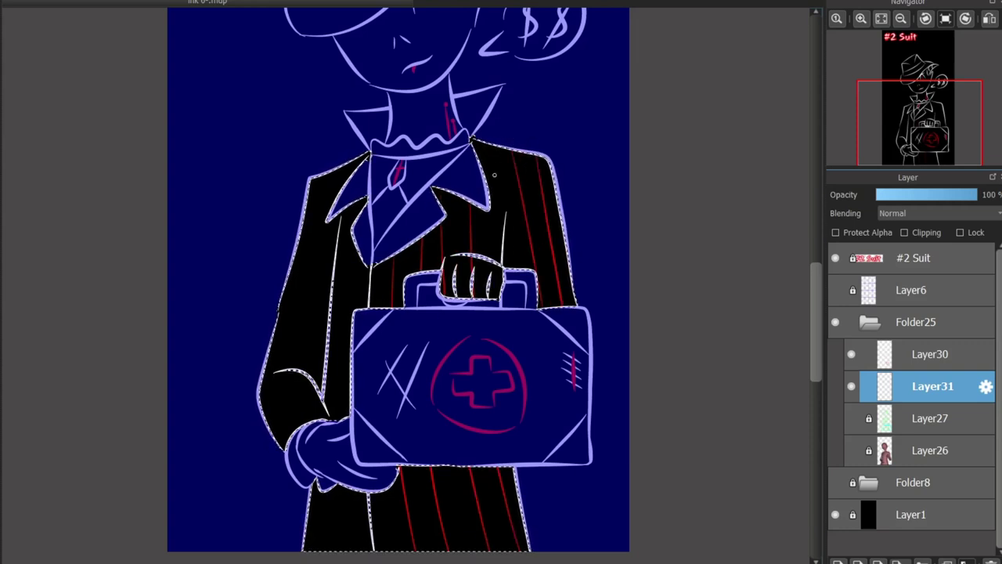
scroll(452, 233, up, 2)
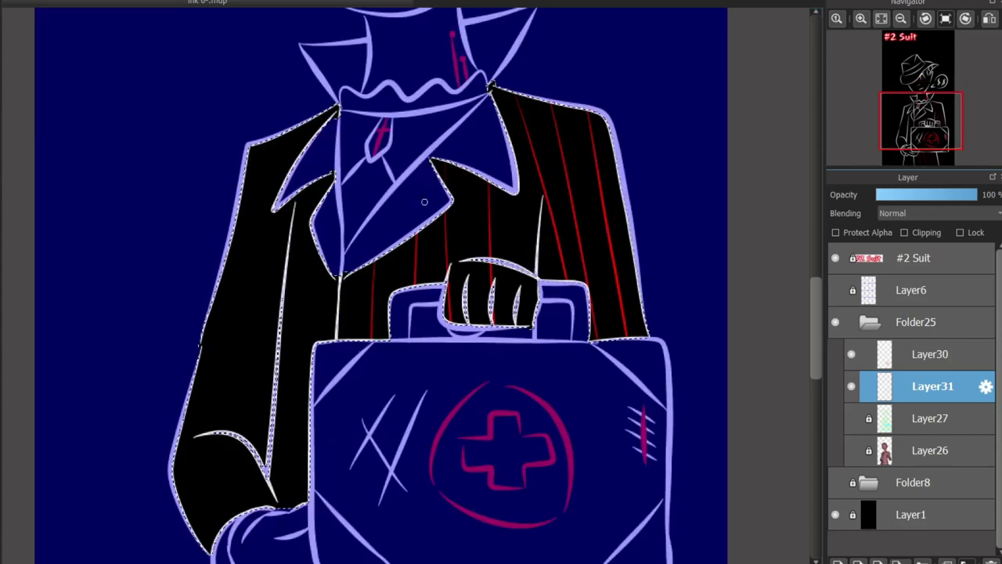
drag(281, 192, 207, 443)
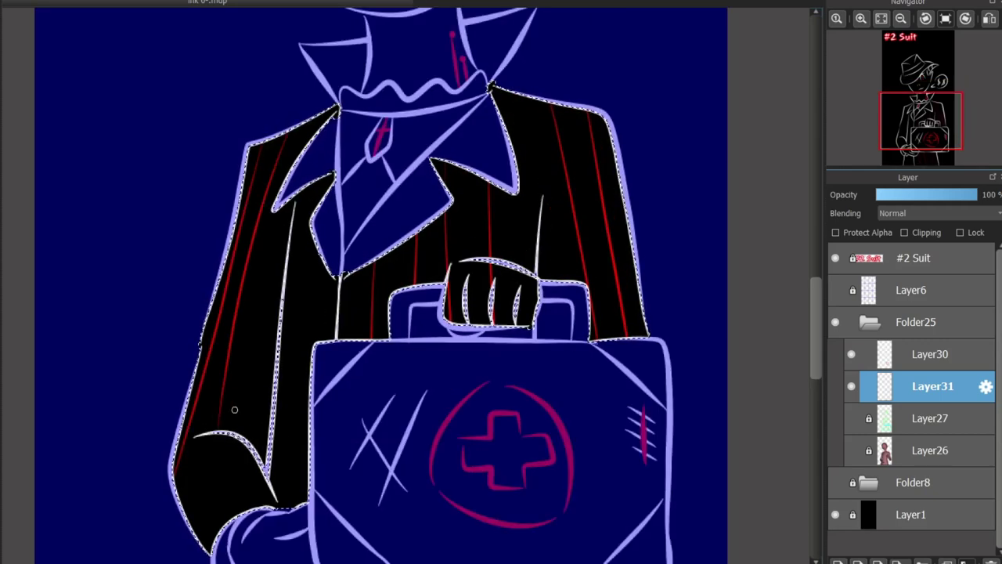
key(ctrl+d)
key(ctrl+z)
- Erase the stripe end below the elbow fold, continue the red pinstripes down the lower sleeve, and clear the selection
scroll(808, 342, down, 3)
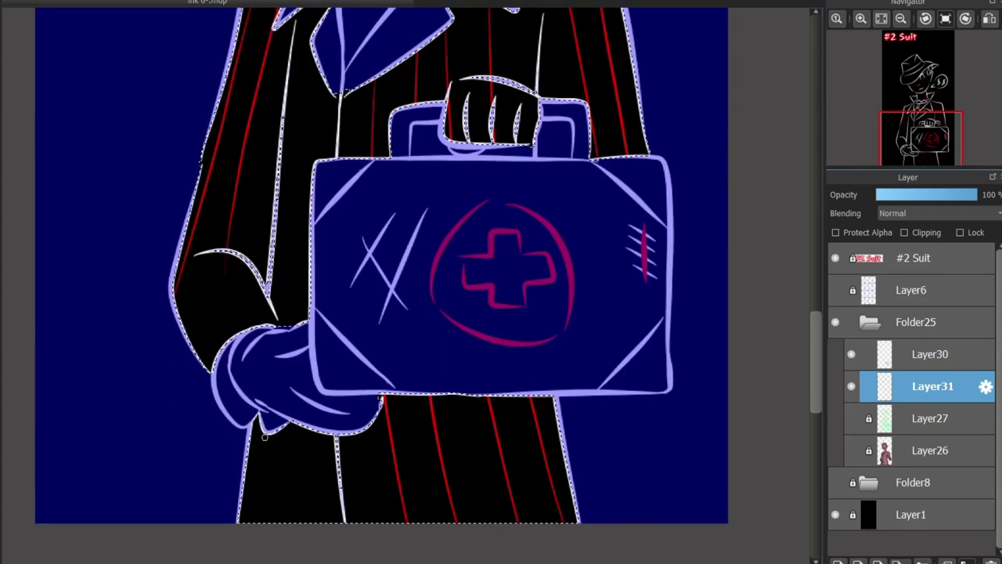
scroll(200, 345, up, 3)
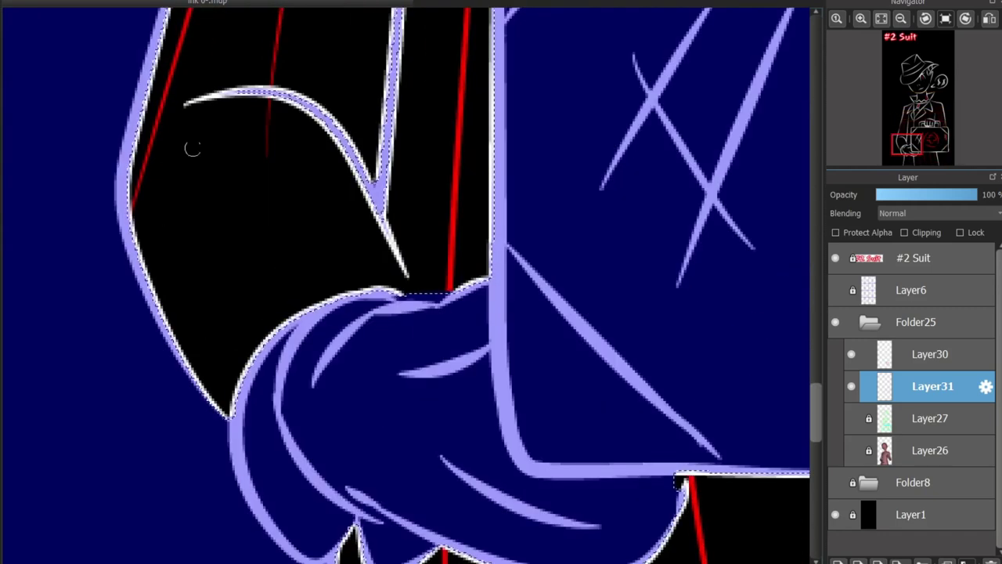
drag(270, 90, 269, 138)
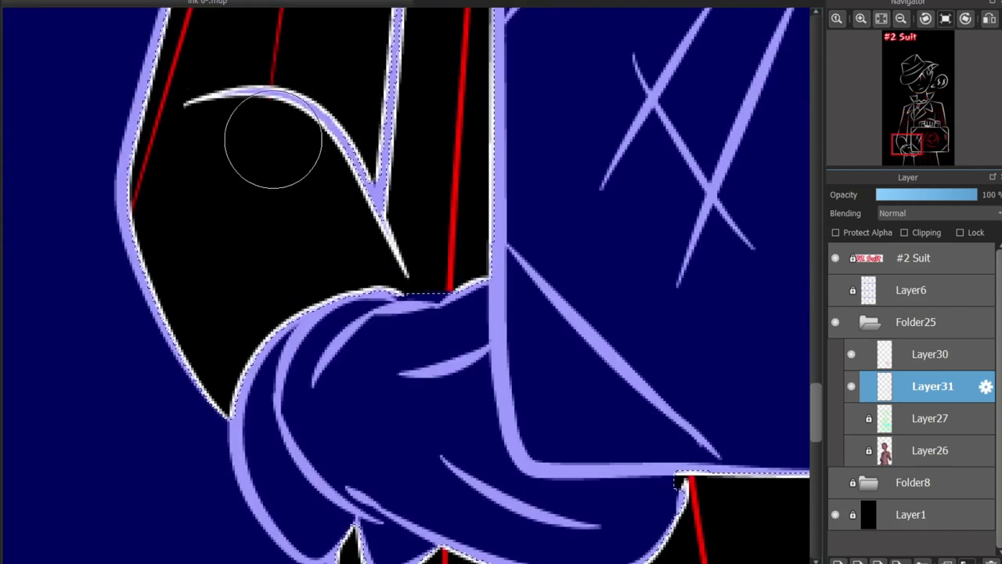
drag(128, 171, 153, 118)
key(ctrl+z)
key(ctrl+z)
key(ctrl+z)
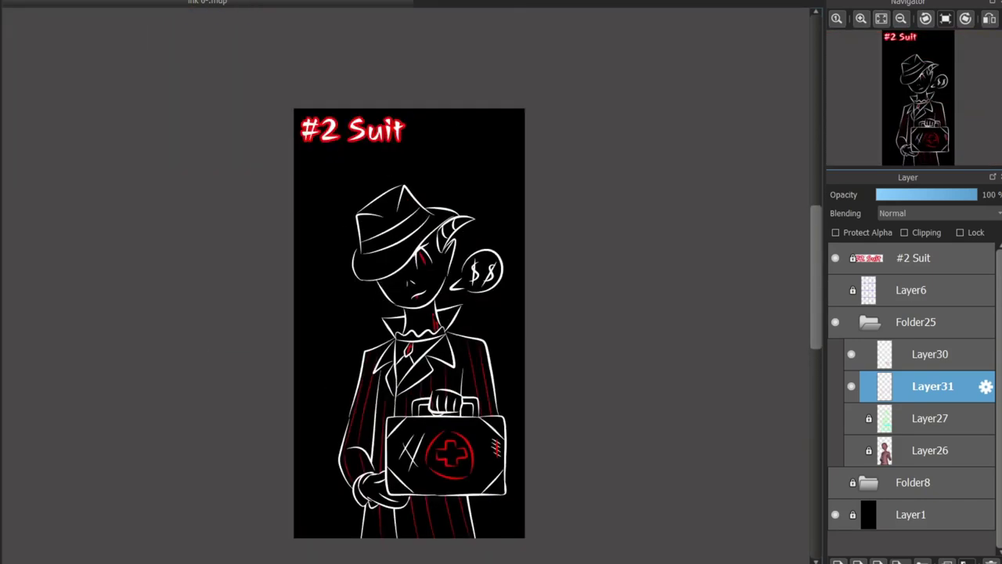
- Erase the red pinstripes over the fingers gripping the briefcase handle, and compare the drawing with Layer31 hidden and shown
scroll(444, 391, up, 5)
scroll(483, 371, up, 2)
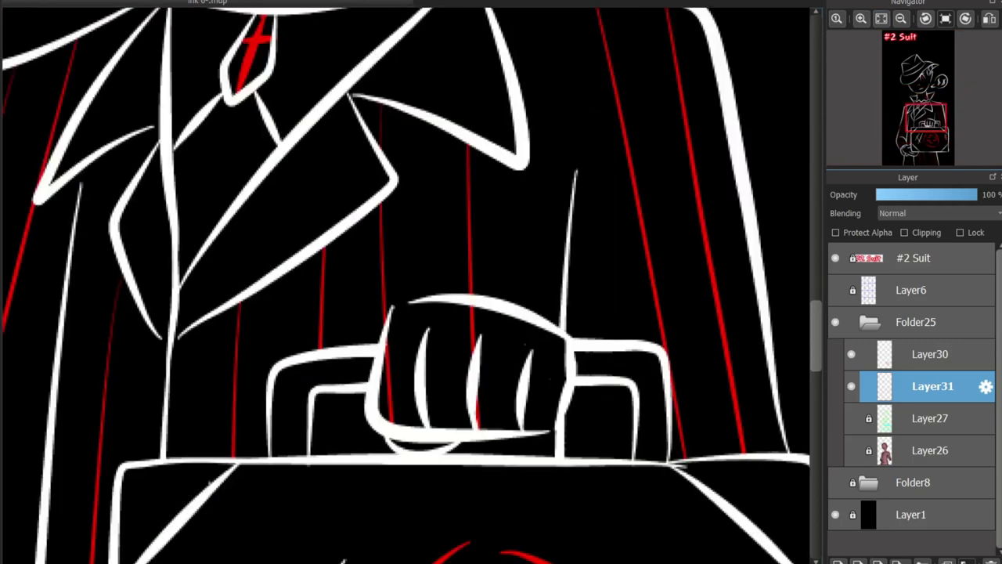
mouse_move(483, 333)
mouse_down()
mouse_move(394, 358)
mouse_move(451, 425)
mouse_move(481, 406)
mouse_move(470, 330)
mouse_move(508, 348)
mouse_up()
scroll(507, 348, down, 5)
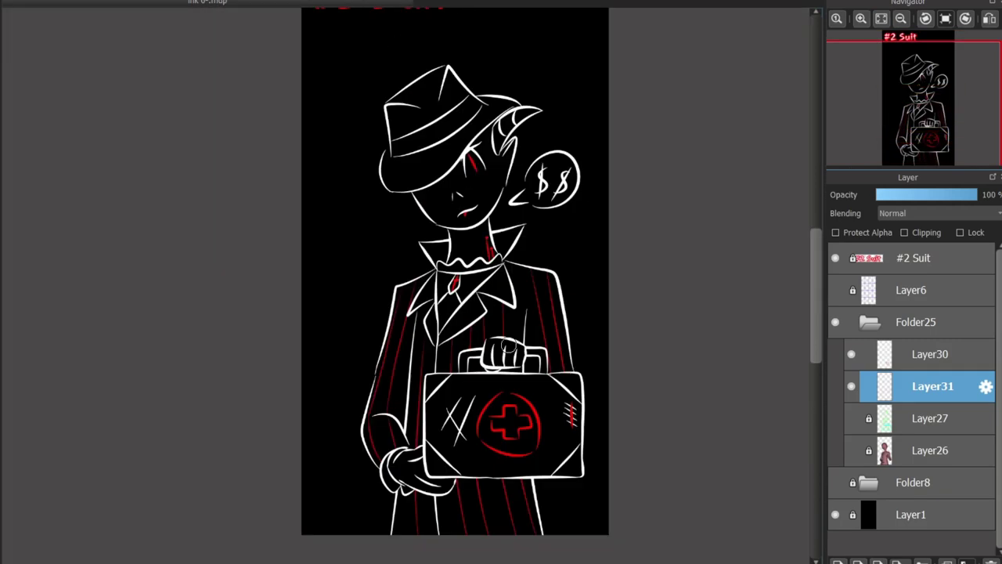
scroll(544, 432, up, 2)
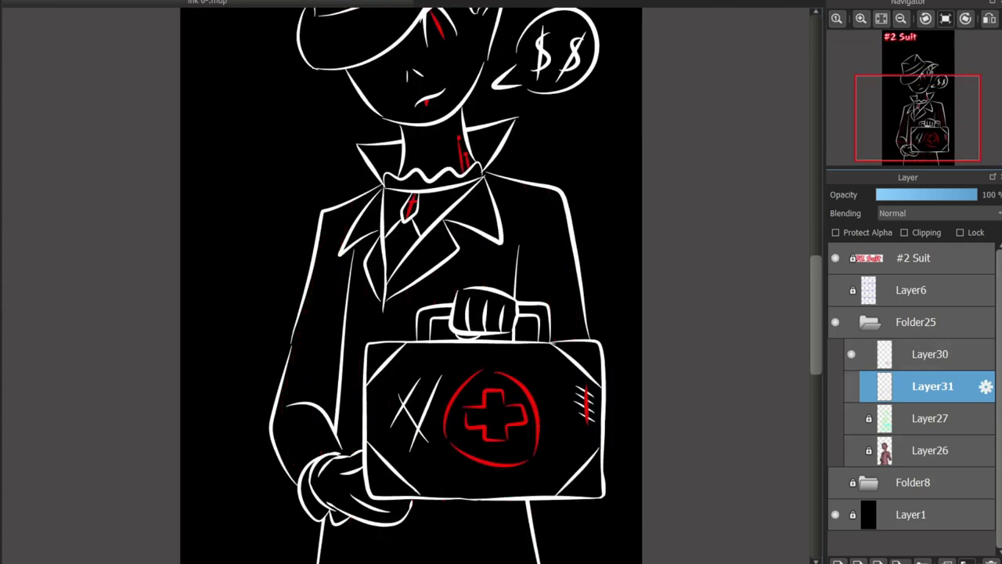
scroll(337, 356, down, 3)
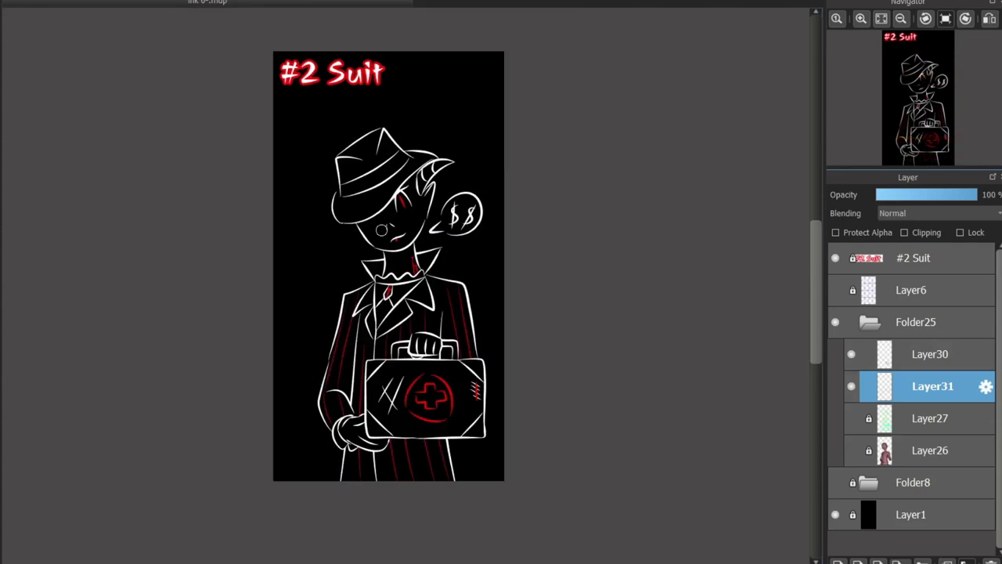
- Draw a white stitched scar across the briefcase's red cross and letter "A.D." in white near the case's lower corner
scroll(404, 407, up, 4)
scroll(404, 408, down, 1)
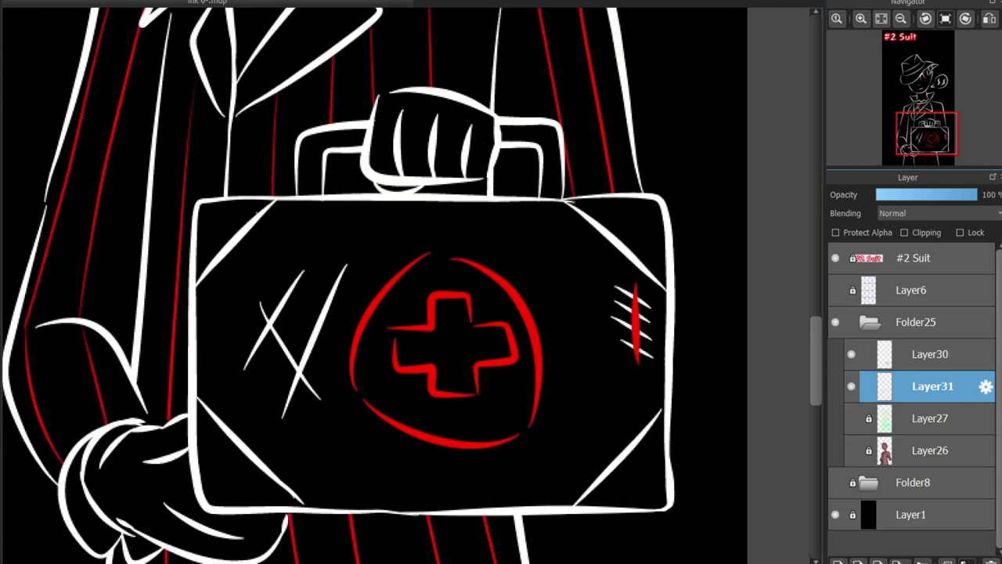
scroll(424, 403, up, 2)
drag(505, 283, 443, 352)
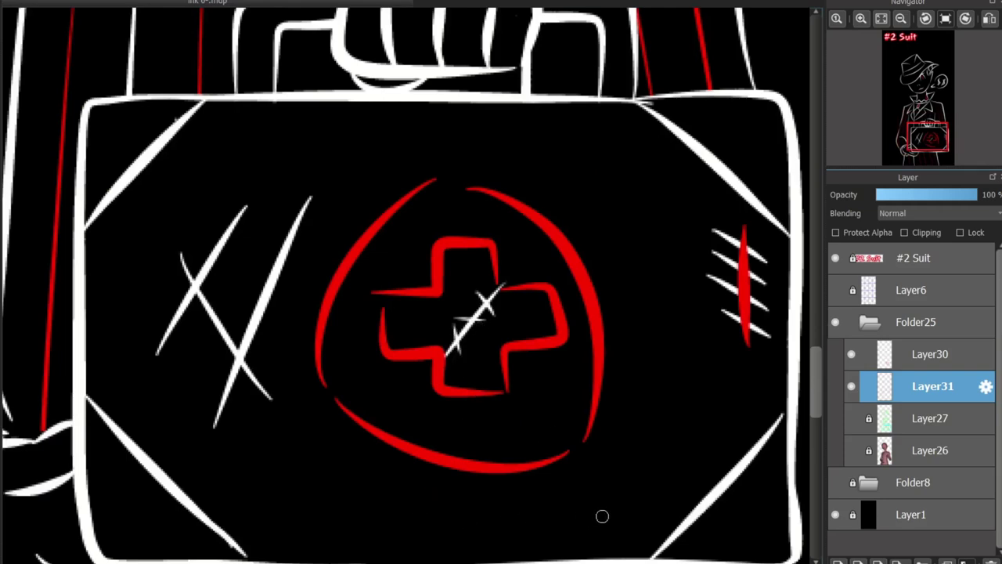
drag(620, 505, 643, 549)
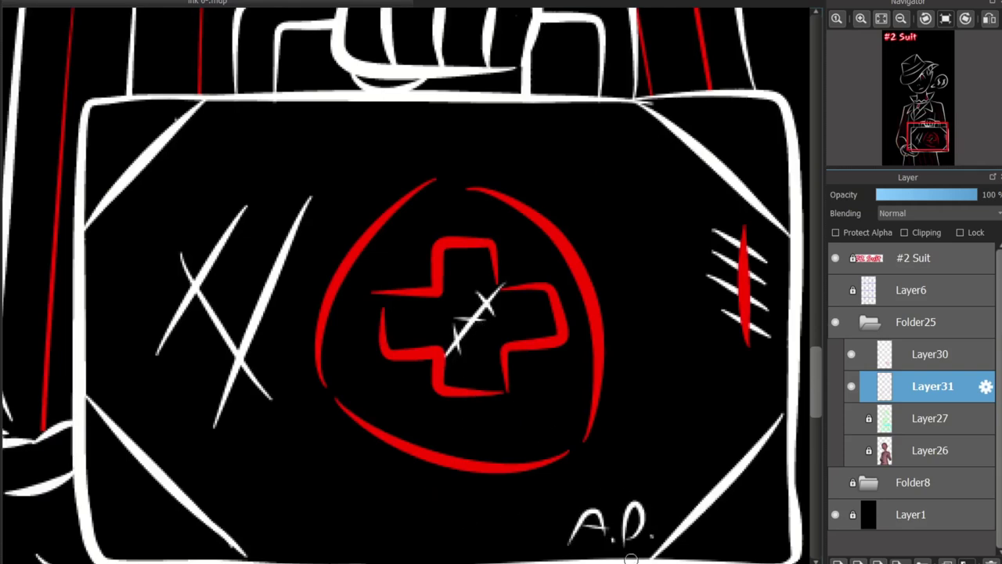
- Hide and reshow Layer31 to check the pinstripes and briefcase details against the bare ink
scroll(570, 502, down, 7)
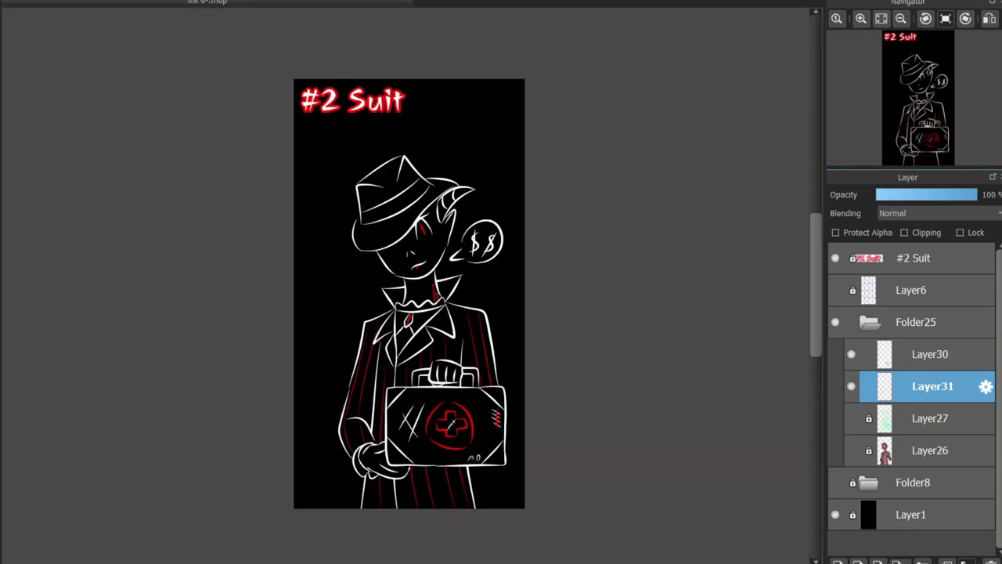
scroll(446, 423, up, 4)
scroll(446, 423, down, 2)
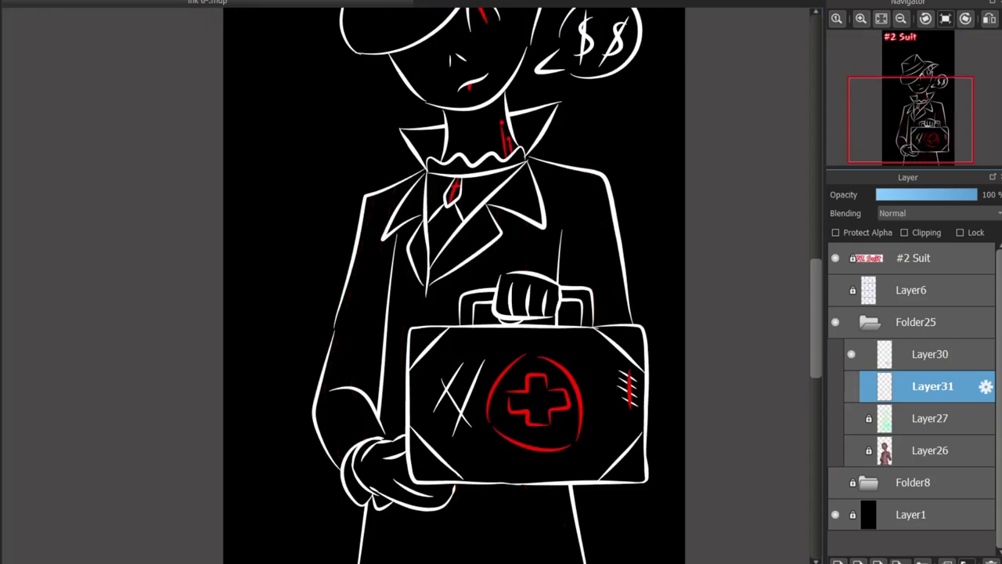
click(851, 386)
scroll(454, 282, down, 2)
scroll(454, 235, up, 2)
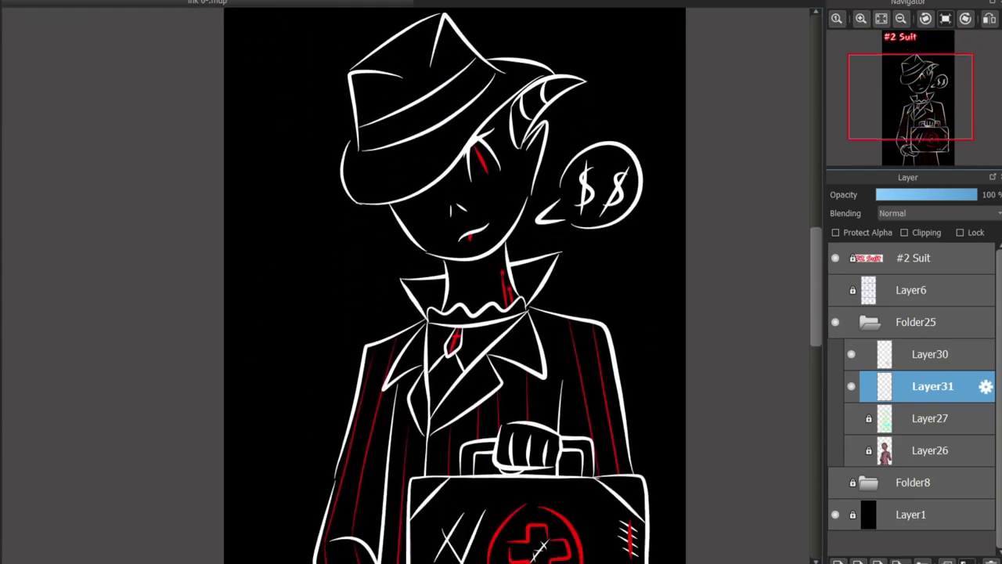
- Try to ink curved white lines on the face under the hat brim, showing the mannequin as a guide
scroll(454, 281, up, 3)
scroll(573, 242, up, 3)
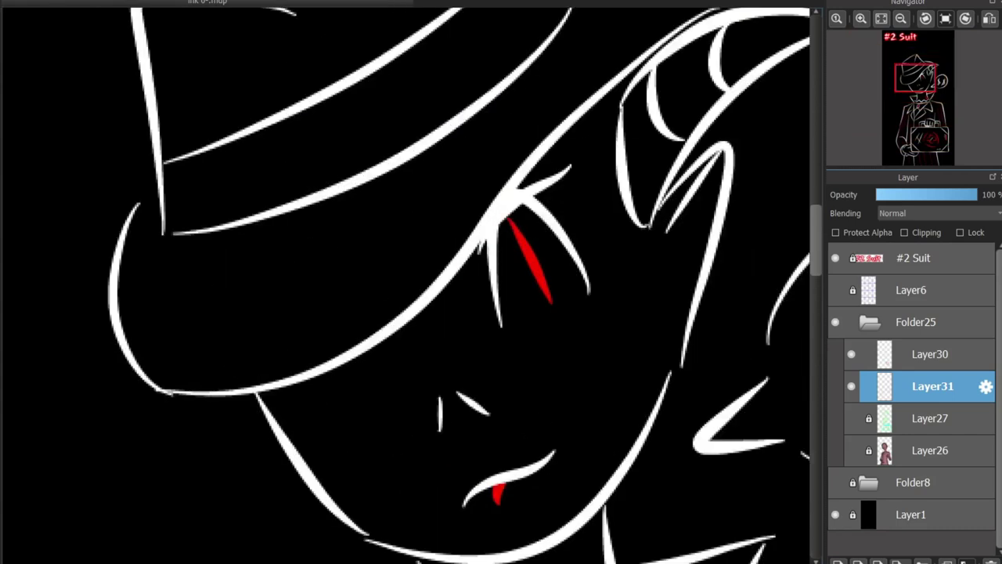
click(851, 450)
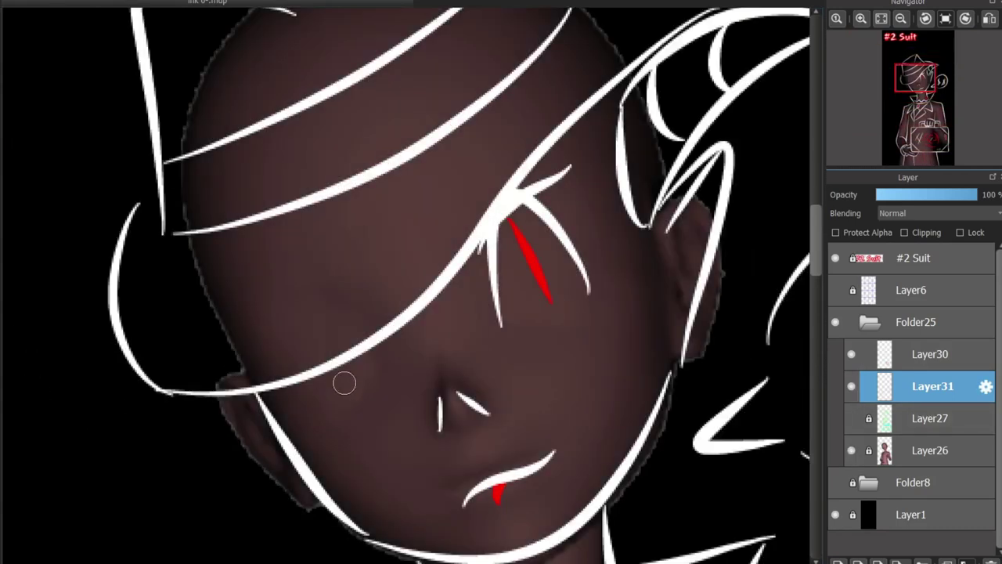
mouse_move(306, 460)
mouse_down()
mouse_move(382, 343)
mouse_move(354, 427)
mouse_up()
key(ctrl+z)
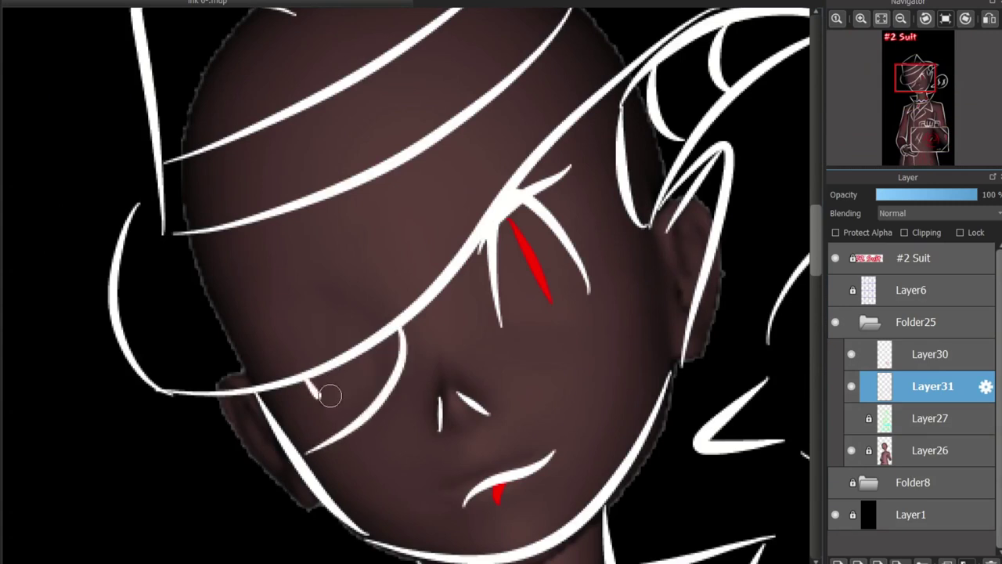
key(ctrl+z)
drag(389, 340, 289, 440)
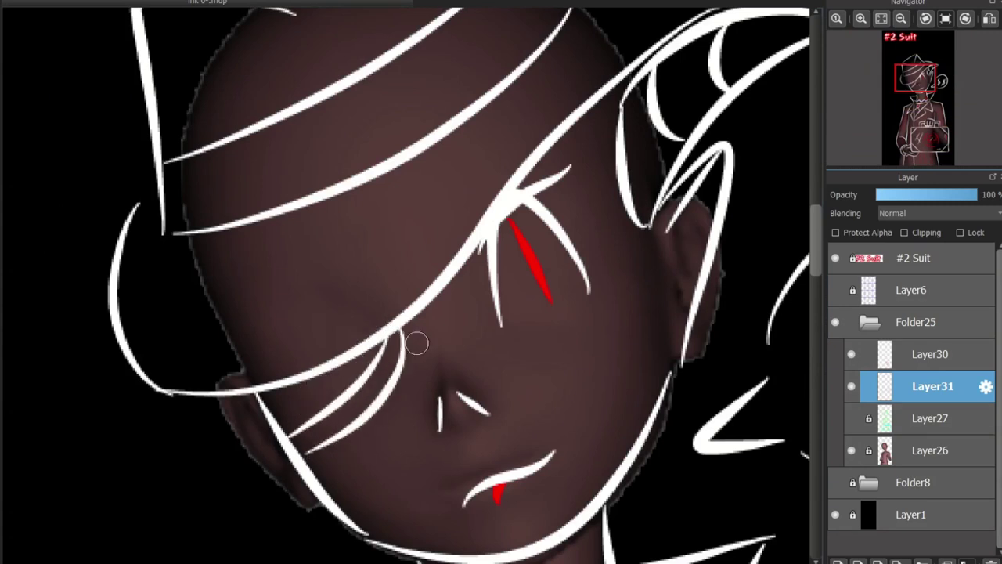
key(ctrl+z)
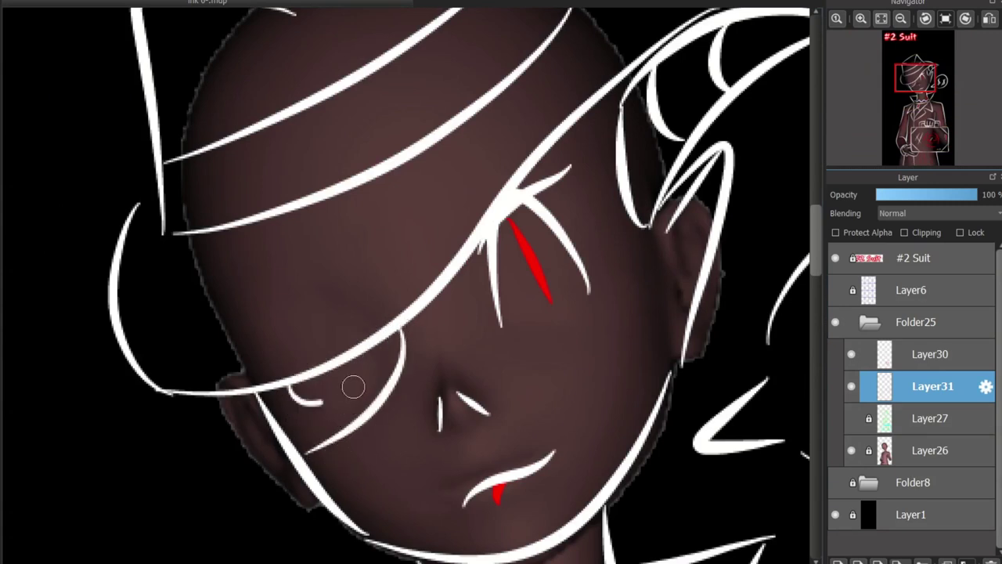
- Hide the mannequin and remove the white curves drawn on the face beneath the hat brim
key(ctrl+0)
scroll(439, 314, up, 2)
scroll(439, 313, down, 4)
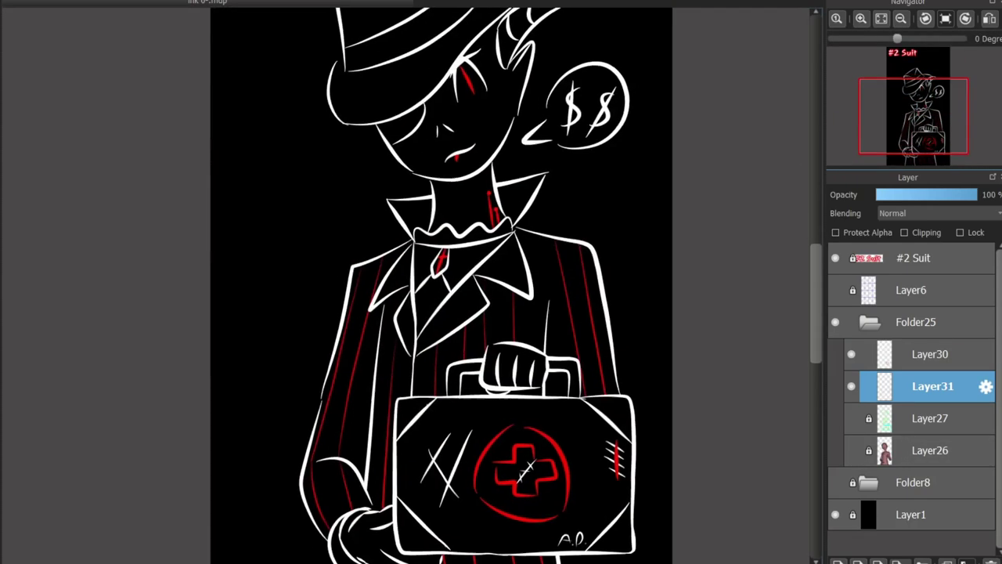
scroll(438, 313, down, 4)
scroll(438, 313, up, 4)
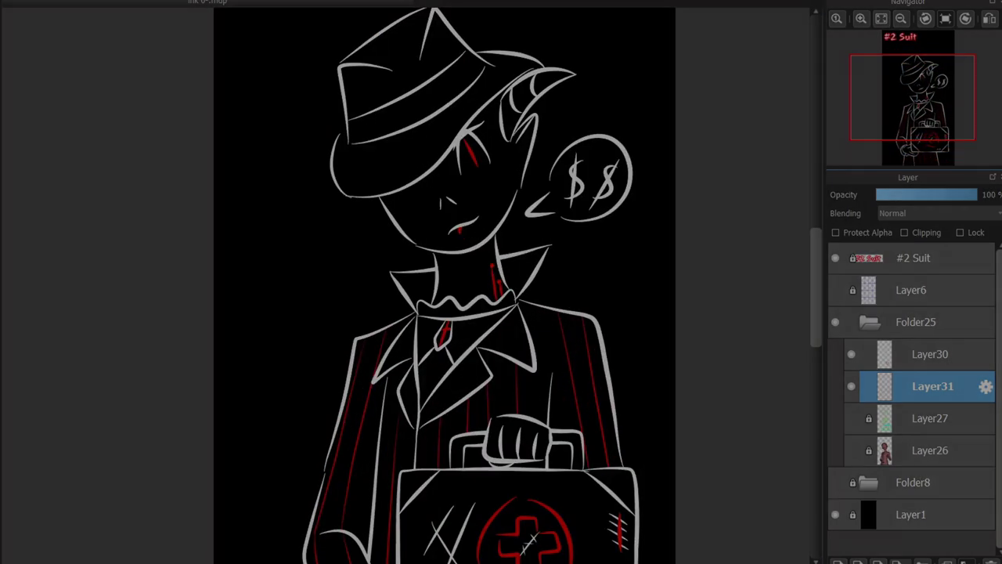